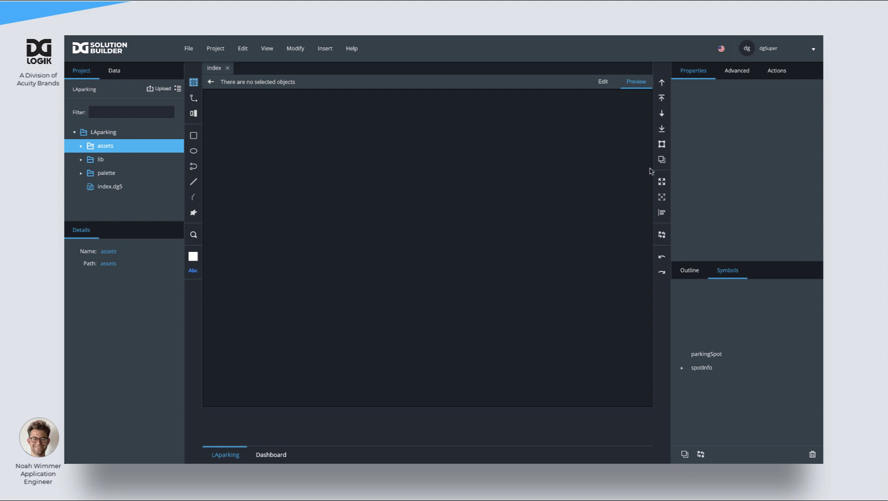
# Review the files in the assets folder and preview the parkingSpot and spotInfo symbols.
pyautogui.click(80, 147)
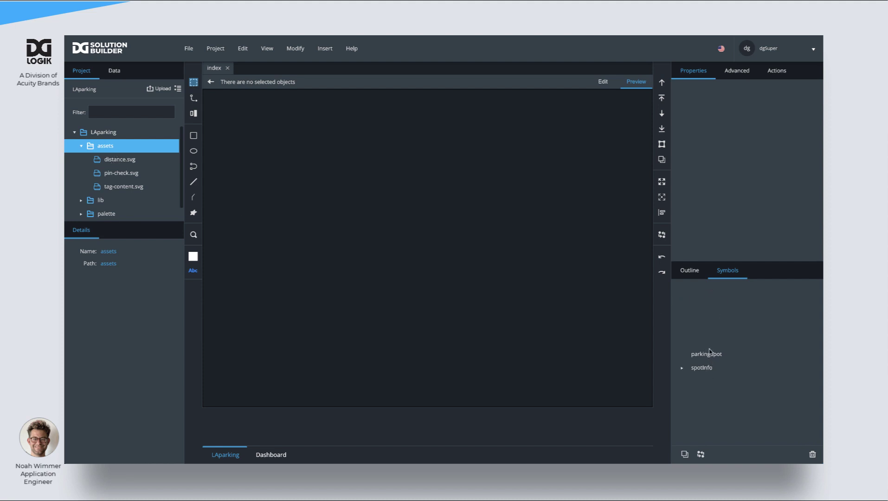
pyautogui.click(713, 358)
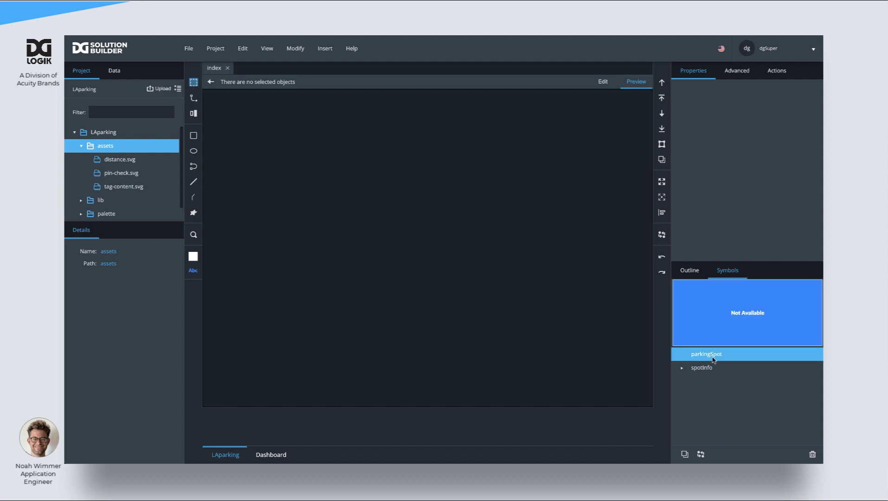
pyautogui.click(705, 369)
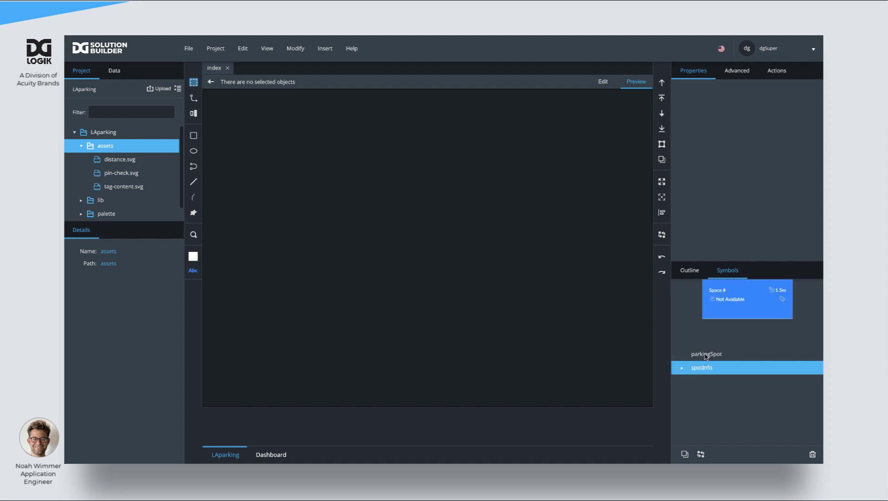
pyautogui.click(706, 355)
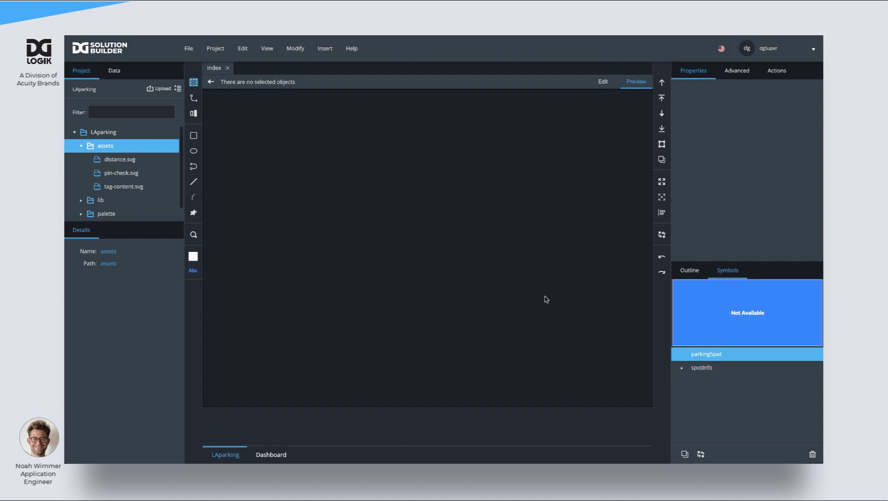
# Insert an ESRI map on the stage and fit it to the full stage area.
pyautogui.click(691, 272)
pyautogui.rightClick(745, 305)
pyautogui.moveTo(723, 312)
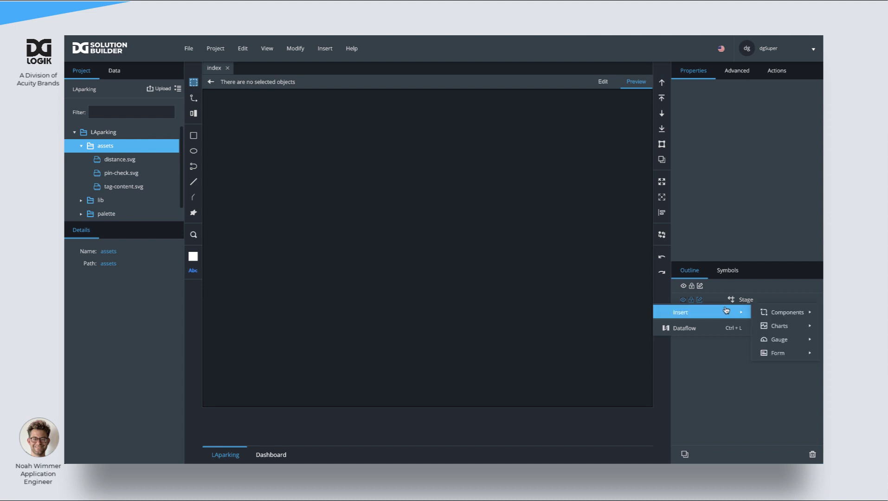
pyautogui.moveTo(765, 315)
pyautogui.click(739, 308)
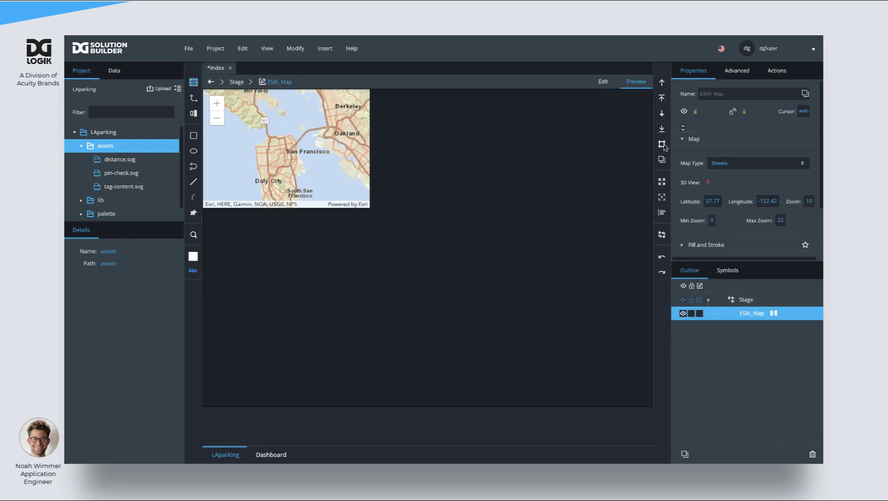
pyautogui.click(662, 183)
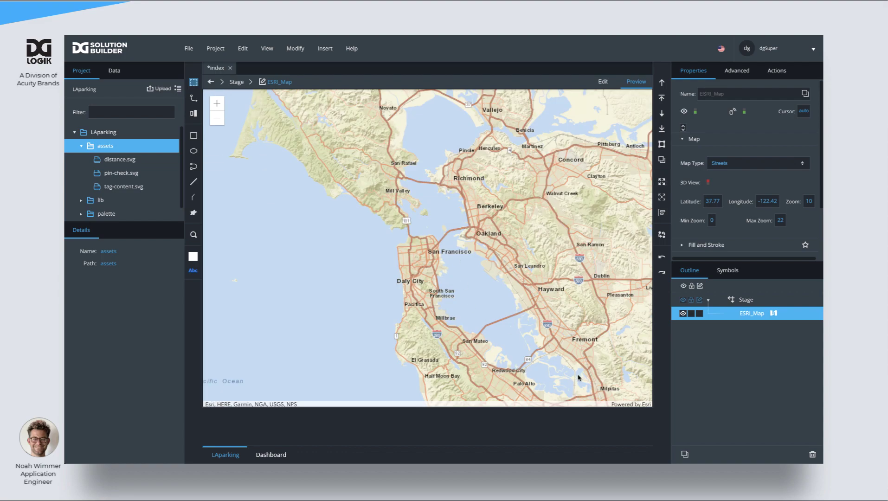
# Center the map on downtown Los Angeles at latitude 34.05, longitude -118.25 and zoom level 13.
pyautogui.moveTo(614, 387); pyautogui.dragTo(418, 232)
pyautogui.moveTo(580, 371); pyautogui.dragTo(394, 209)
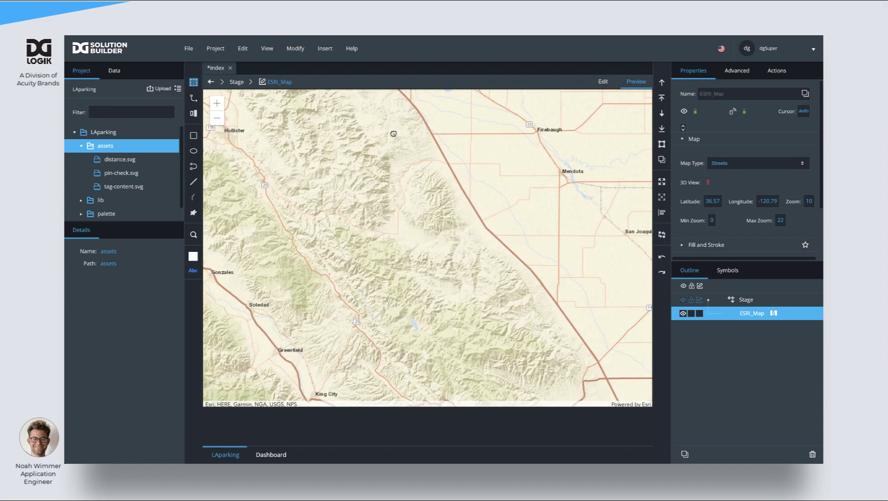
pyautogui.moveTo(465, 209); pyautogui.dragTo(266, 224)
pyautogui.moveTo(583, 185); pyautogui.dragTo(397, 181)
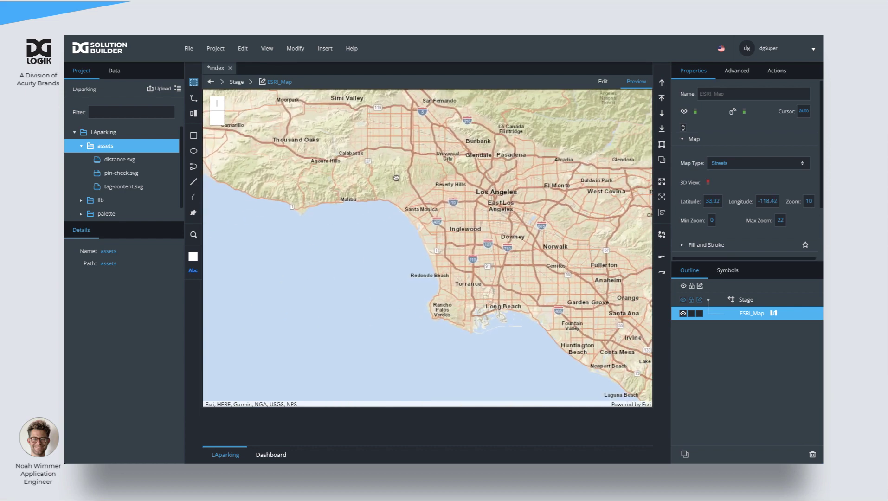
pyautogui.doubleClick(519, 231)
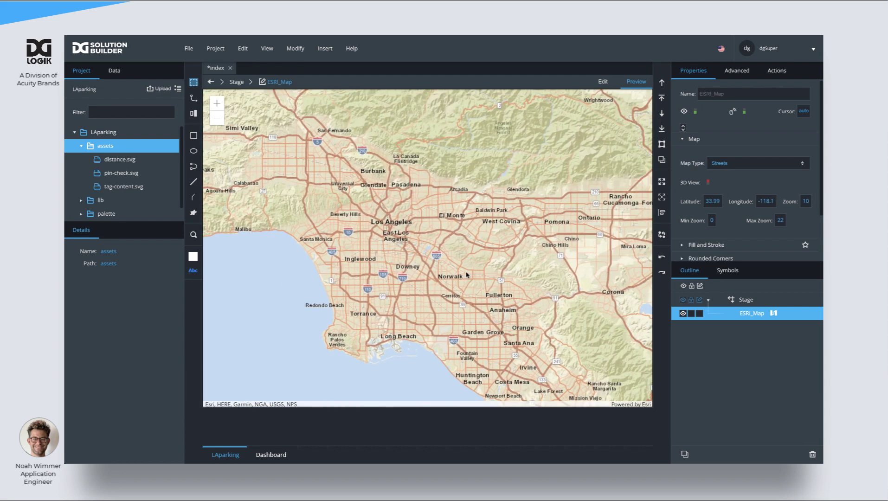
pyautogui.doubleClick(406, 261)
pyautogui.moveTo(367, 180); pyautogui.dragTo(508, 311)
pyautogui.doubleClick(467, 290)
pyautogui.moveTo(445, 227); pyautogui.dragTo(411, 245)
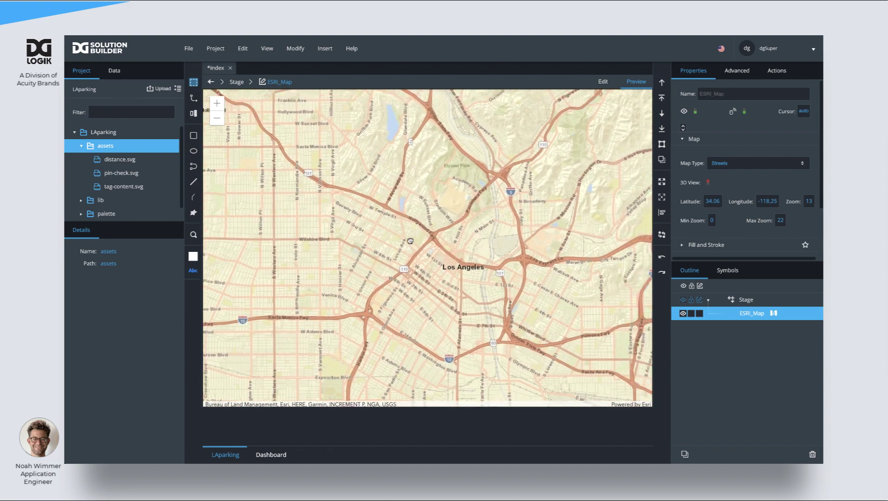
pyautogui.click(710, 201)
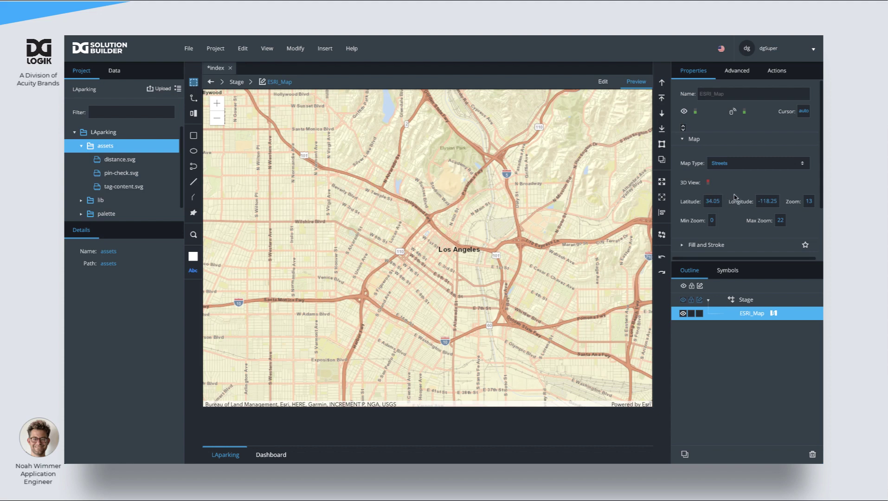
pyautogui.click(770, 202)
pyautogui.press('Tab')
pyautogui.press('Return')
# Open the ESRI map's dataflow, inspect the default table's rows, and delete that table block.
pyautogui.click(774, 314)
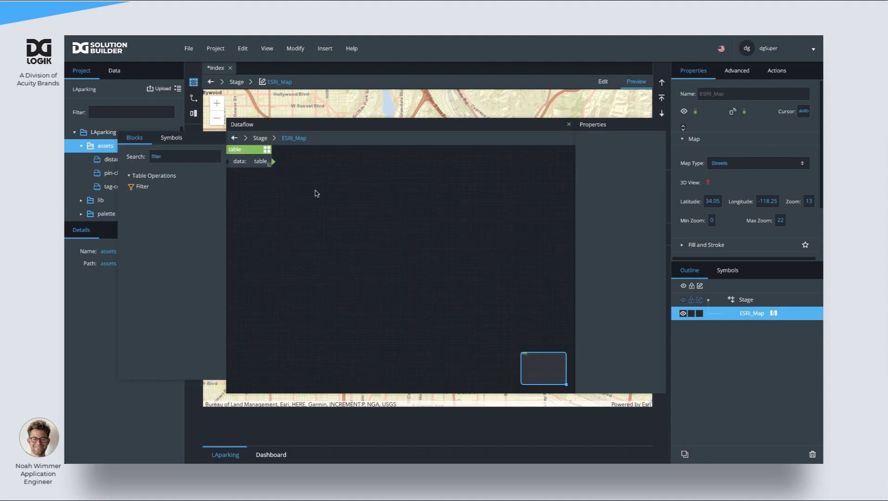
pyautogui.click(260, 163)
pyautogui.click(633, 146)
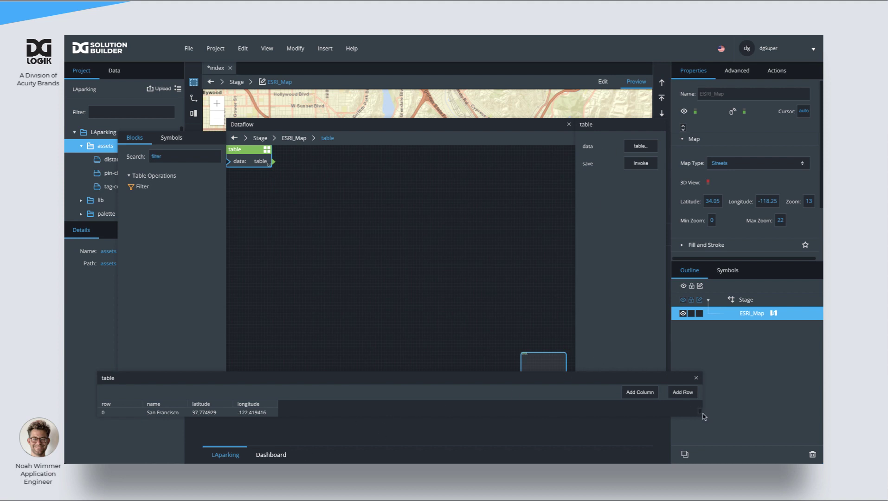
pyautogui.moveTo(700, 412); pyautogui.dragTo(346, 457)
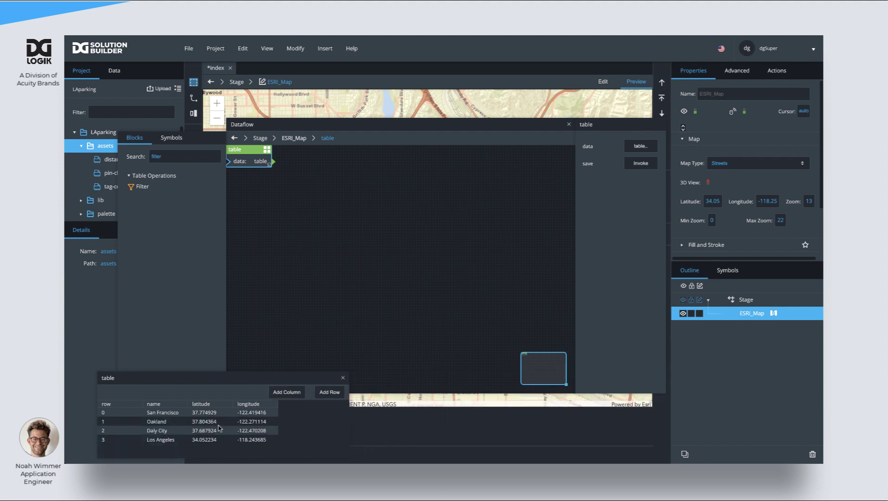
pyautogui.click(343, 378)
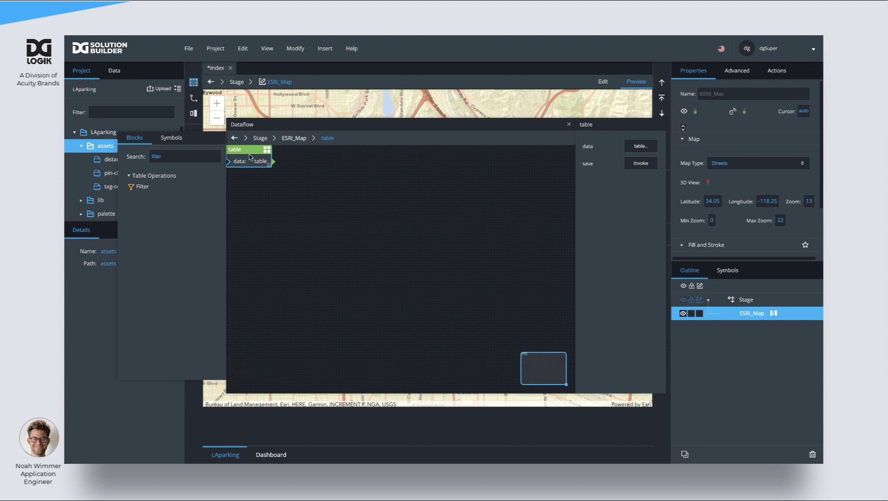
pyautogui.press('Delete')
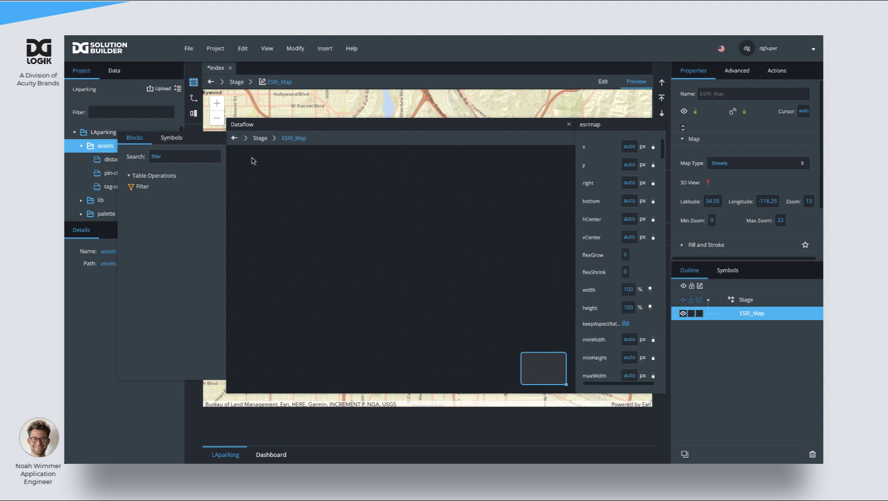
# Add a String Loader block to the map's dataflow and set its path to the copied JSON data URL.
pyautogui.doubleClick(190, 157)
pyautogui.write('str')
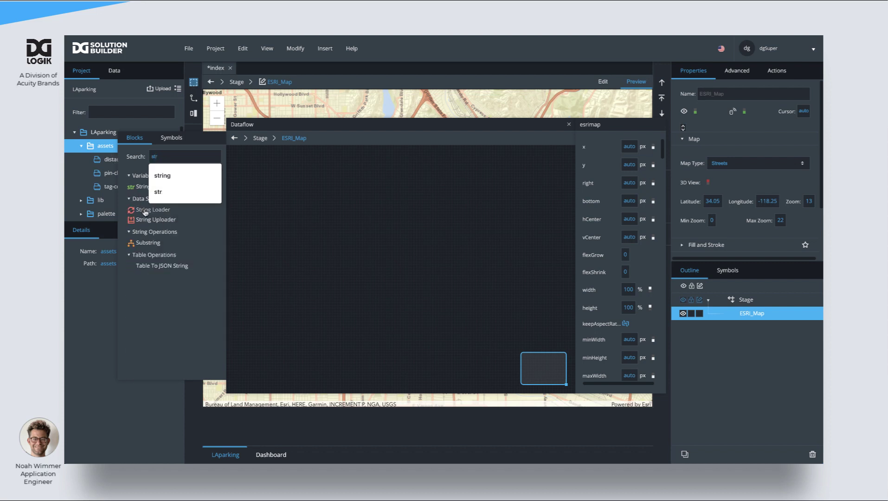
pyautogui.moveTo(142, 209); pyautogui.dragTo(261, 197)
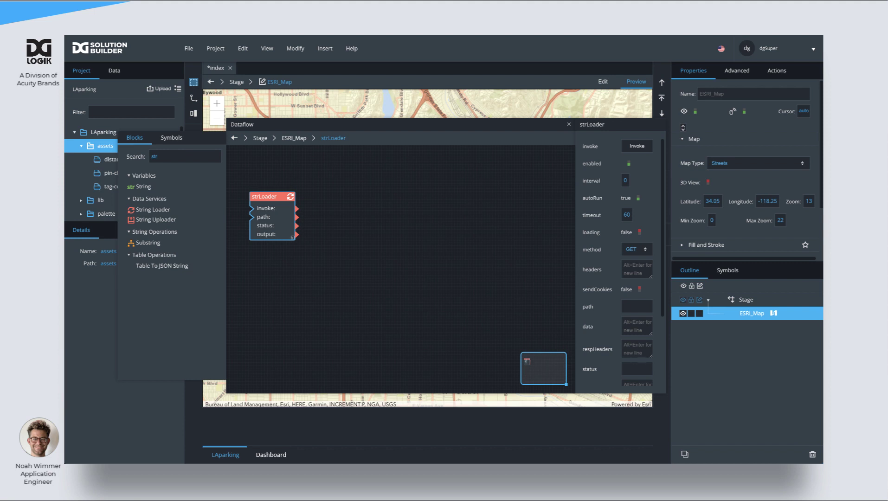
pyautogui.click(625, 304)
pyautogui.hotkey('ctrl', 'v')
pyautogui.press('Return')
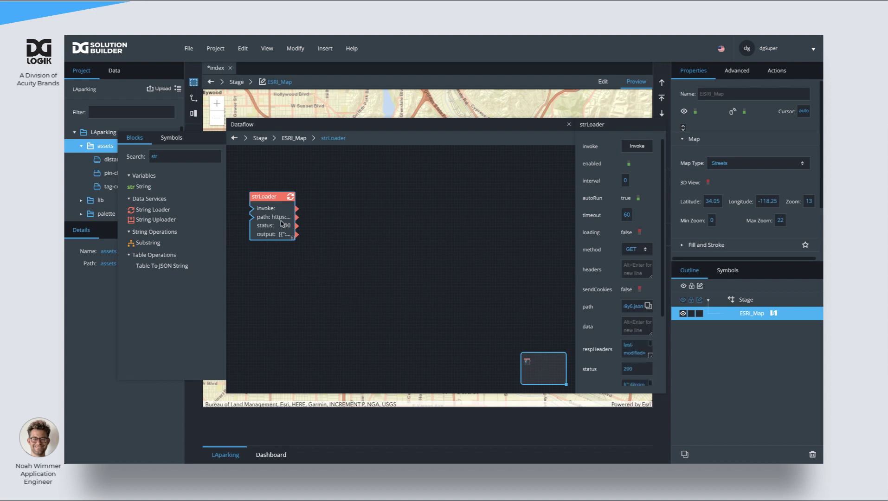
# Search the dataflow blocks for json.
pyautogui.doubleClick(181, 156)
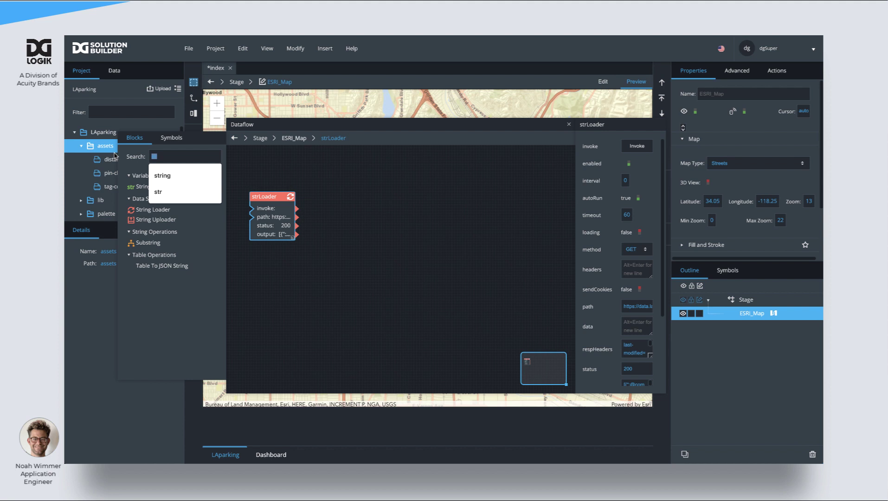
pyautogui.write('json')
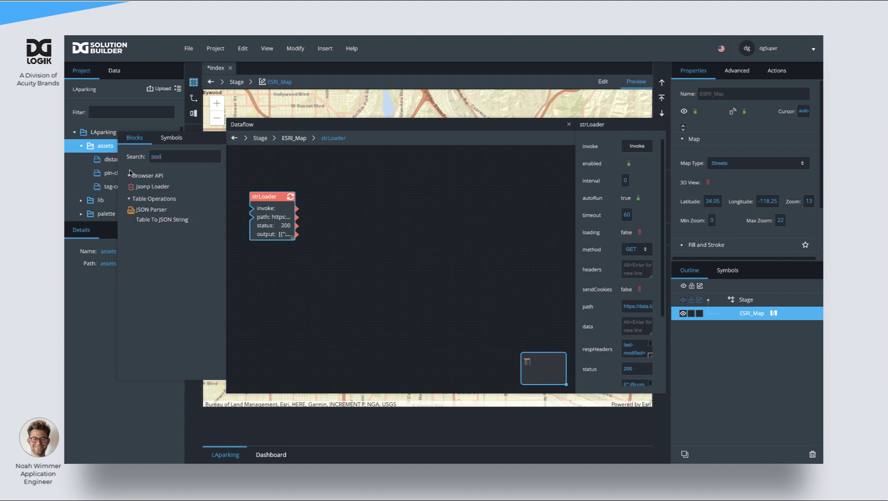
pyautogui.moveTo(147, 188); pyautogui.dragTo(353, 194)
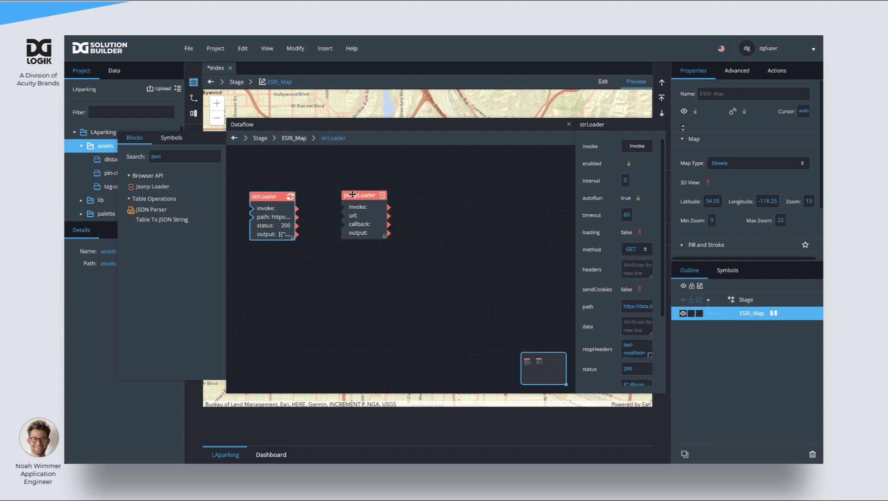
pyautogui.click(352, 195)
pyautogui.press('Delete')
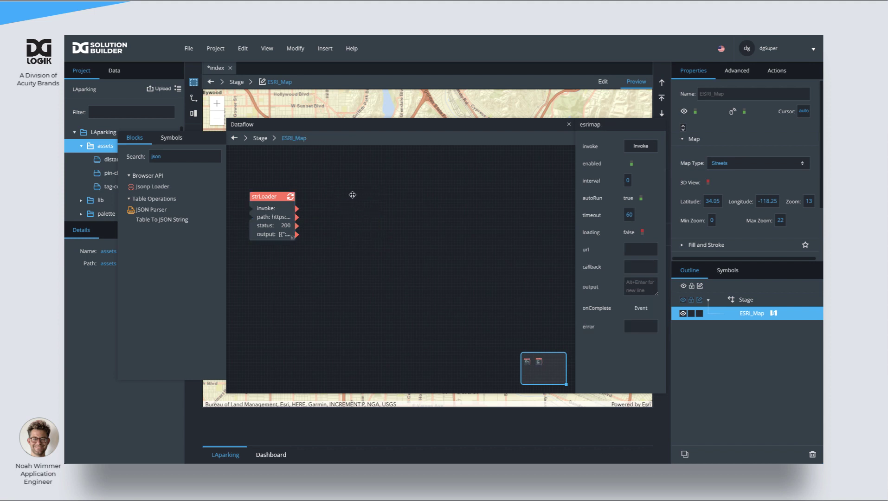
# Add a JSON Parser block fed by the String Loader's output, and examine its output table in an enlarged window.
pyautogui.moveTo(153, 211); pyautogui.dragTo(336, 196)
pyautogui.moveTo(302, 233); pyautogui.dragTo(326, 208)
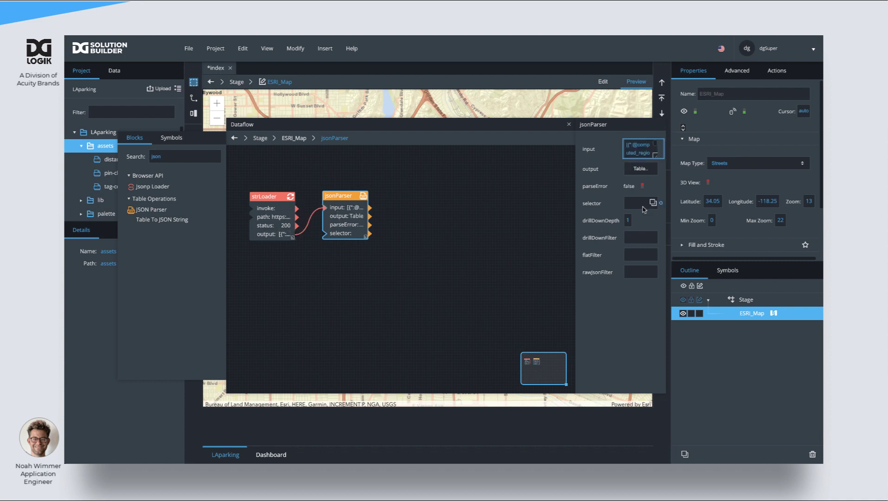
pyautogui.click(643, 170)
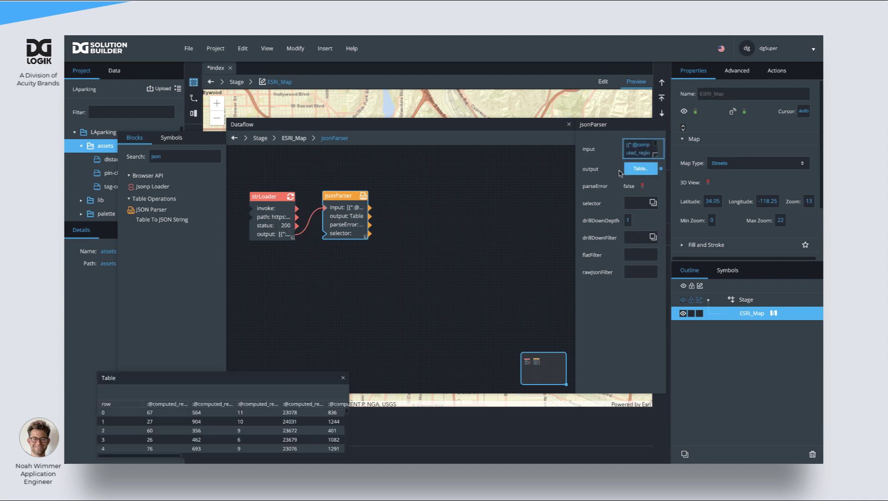
pyautogui.moveTo(260, 377); pyautogui.dragTo(296, 116)
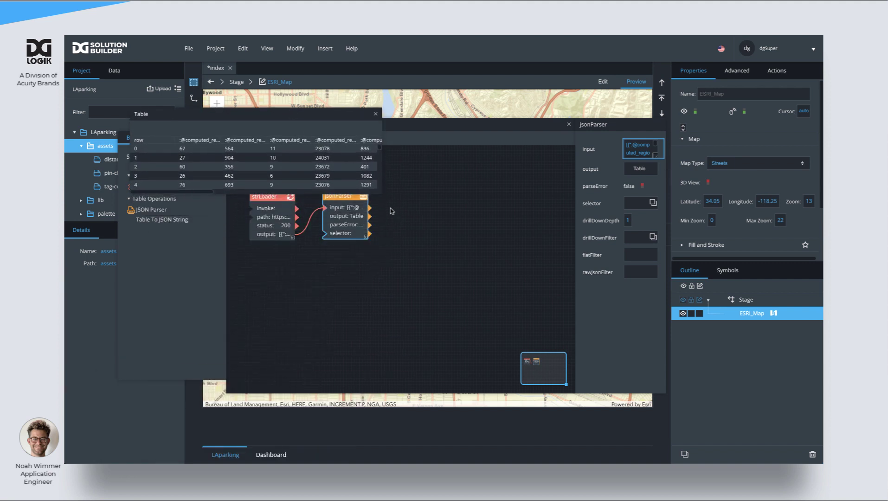
pyautogui.moveTo(381, 194); pyautogui.dragTo(757, 218)
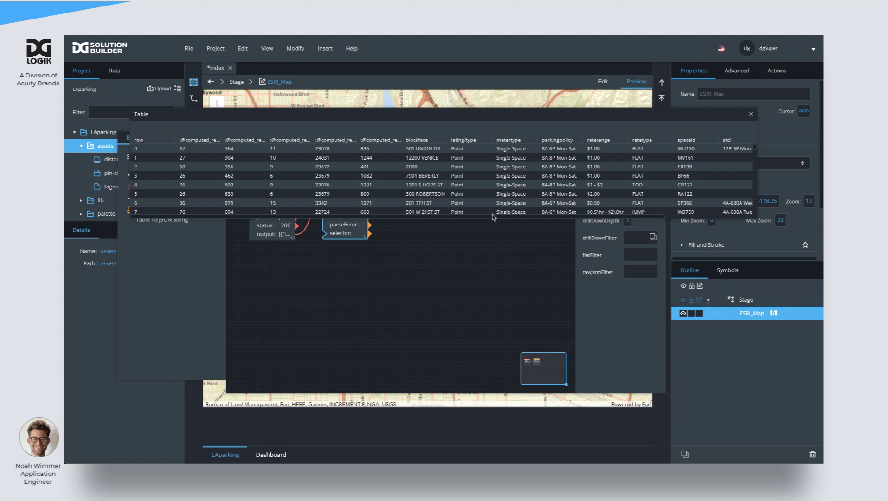
# Set the JSON parser's drillDownFilter to coordinates and check its output table again.
pyautogui.click(751, 115)
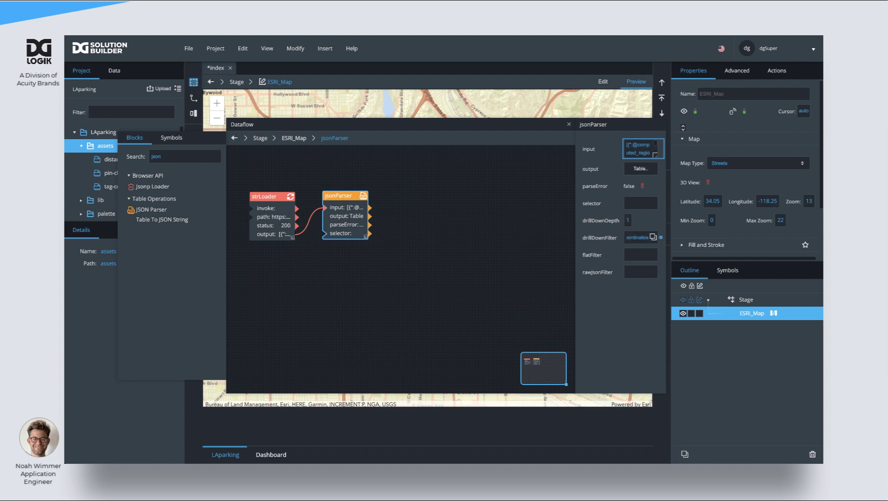
pyautogui.click(641, 169)
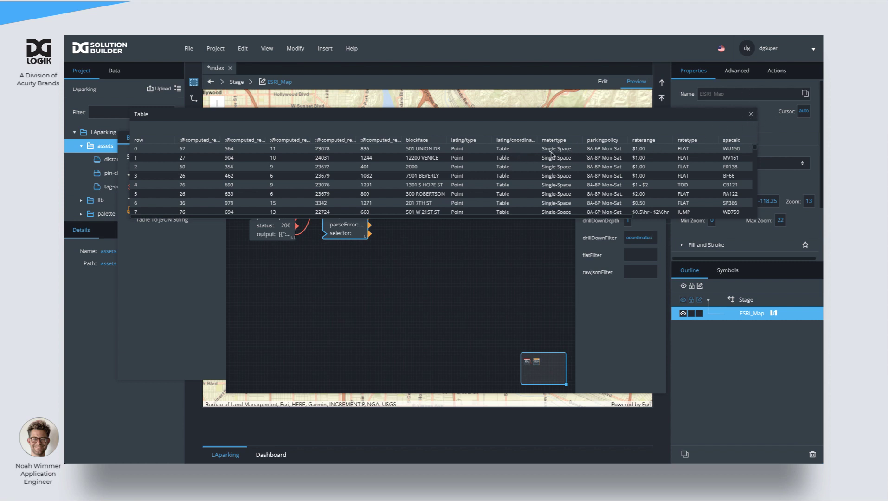
pyautogui.click(751, 114)
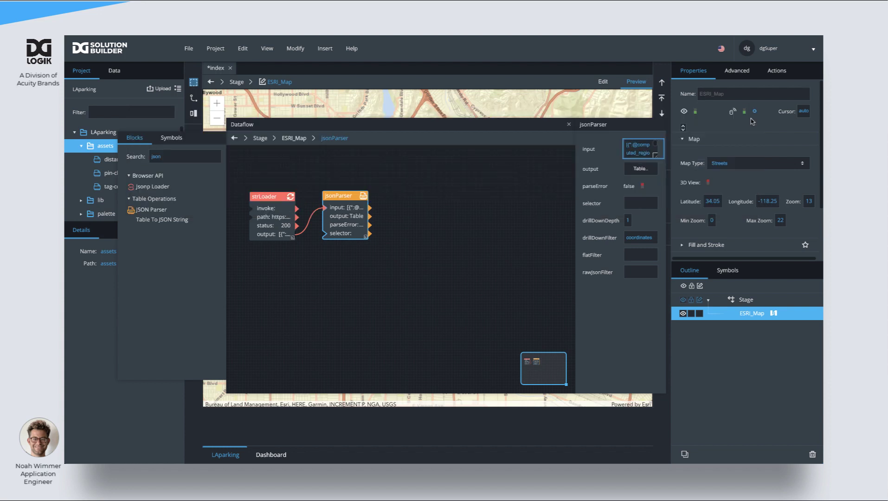
# Add a Repeater block beside the JSON parser and bind the parser's output table to the repeater's data.
pyautogui.moveTo(166, 155); pyautogui.dragTo(121, 155)
pyautogui.write('repeater')
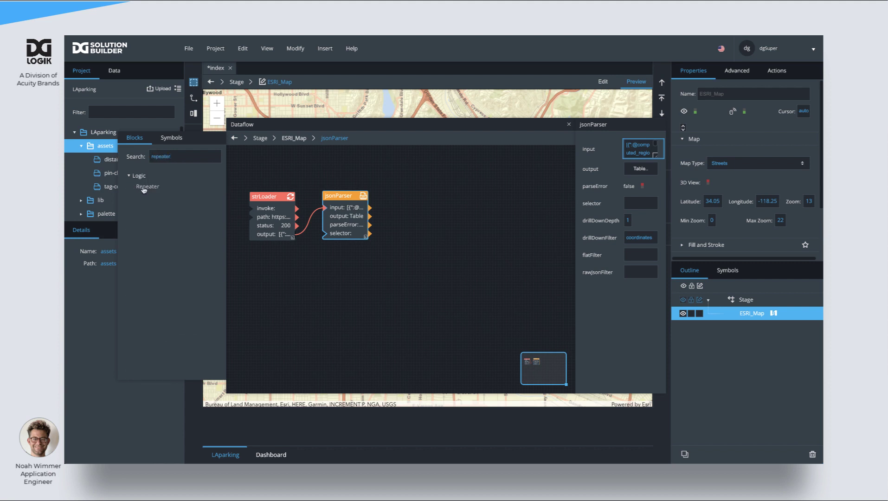
pyautogui.moveTo(144, 190); pyautogui.dragTo(421, 198)
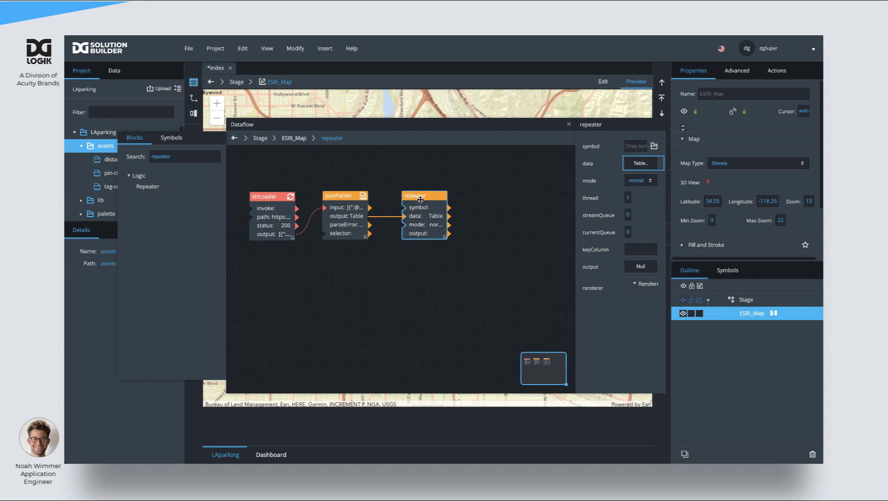
# Search the dataflow blocks for table and add a Table block below the JSON parser.
pyautogui.click(180, 157)
pyautogui.hotkey('ctrl', 'a')
pyautogui.write('tab')
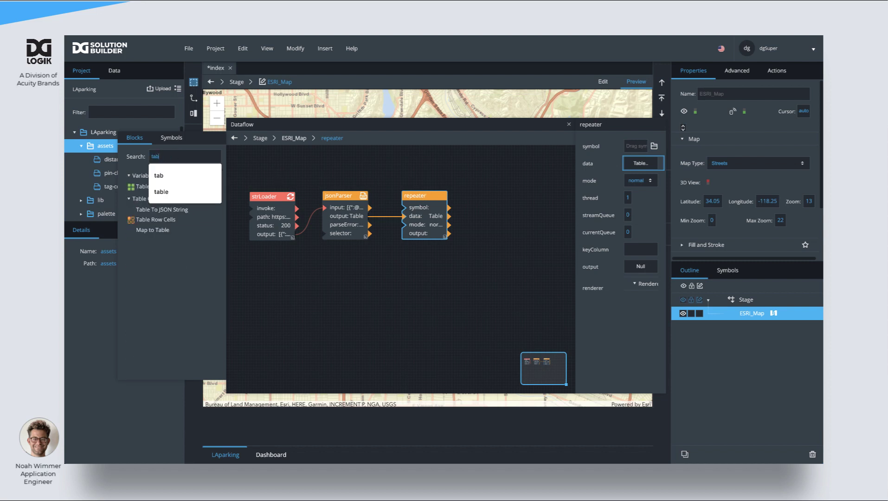
pyautogui.write('le')
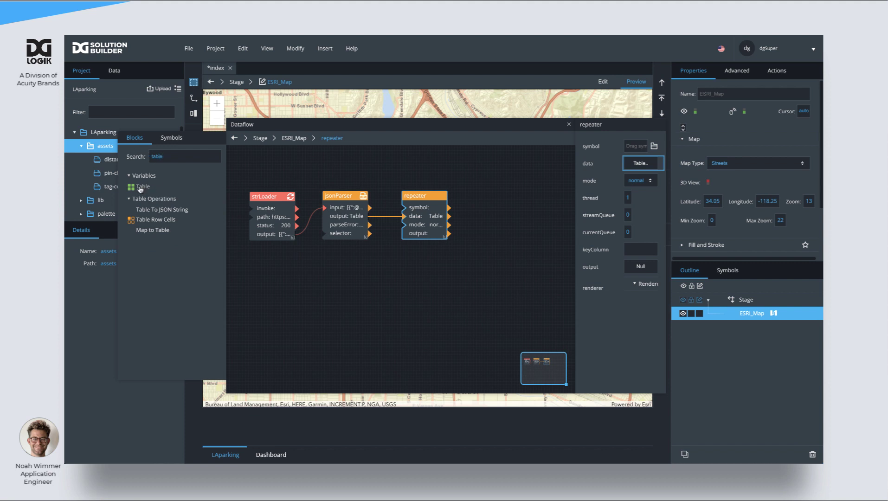
pyautogui.moveTo(144, 188); pyautogui.dragTo(349, 274)
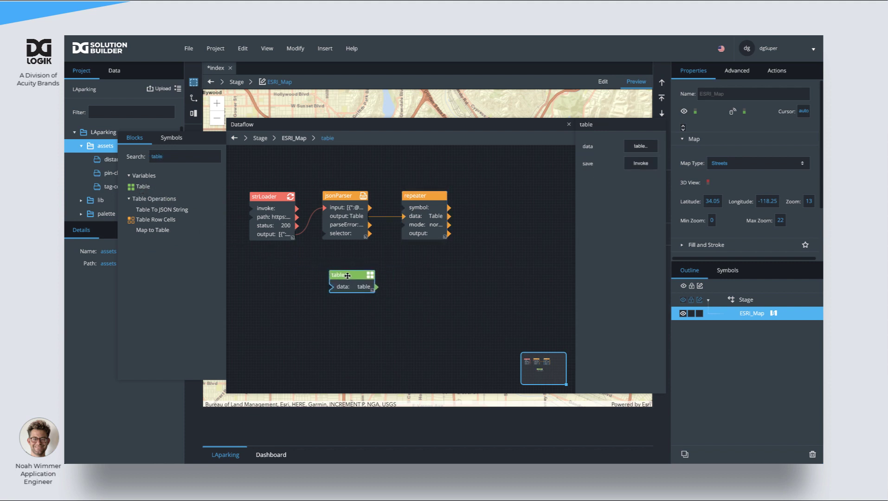
# Convert the new table block into a symbol named getCords.
pyautogui.rightClick(346, 284)
pyautogui.click(396, 360)
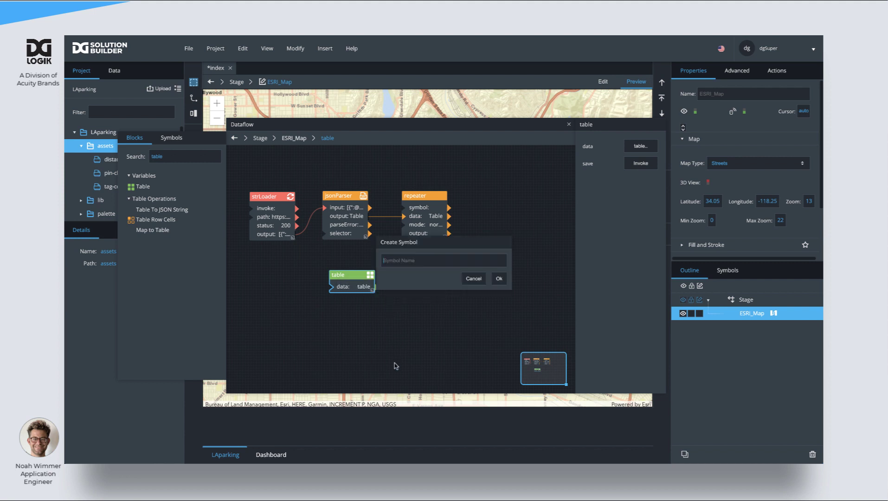
pyautogui.write('getCords')
pyautogui.click(499, 279)
# Delete the getCords block from the dataflow and assign getCords as the repeater's symbol.
pyautogui.rightClick(356, 276)
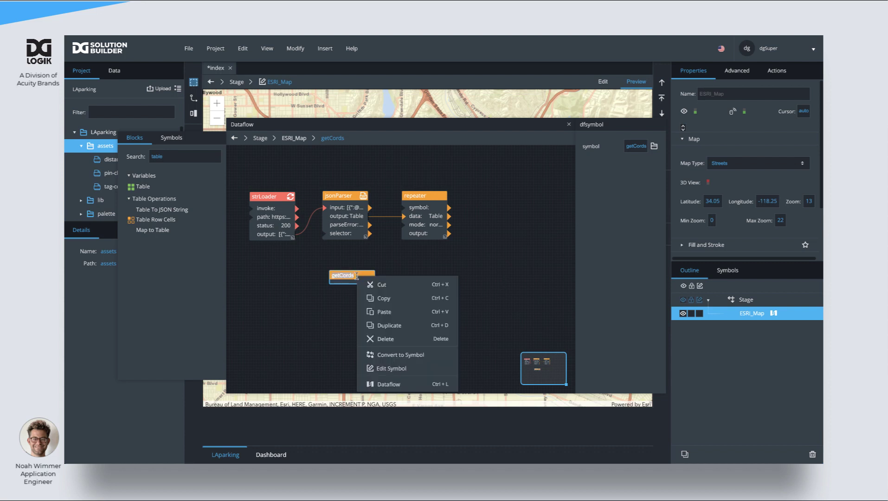
pyautogui.click(425, 213)
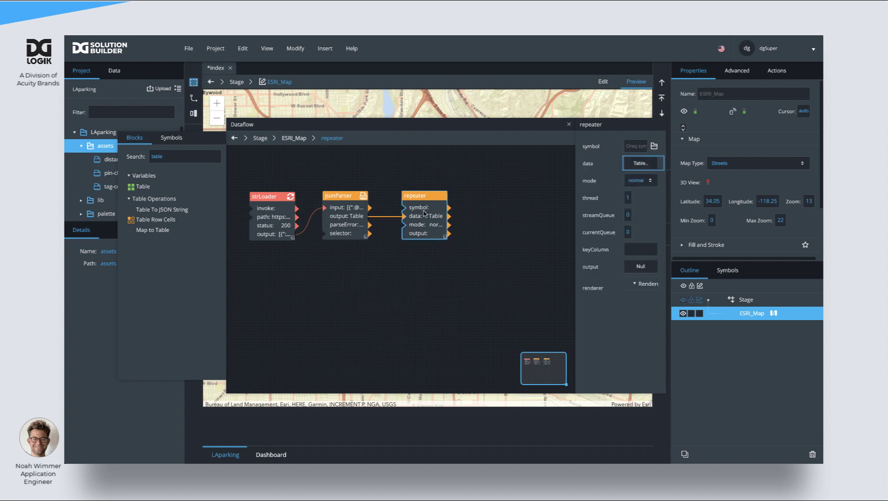
pyautogui.click(655, 147)
pyautogui.click(693, 166)
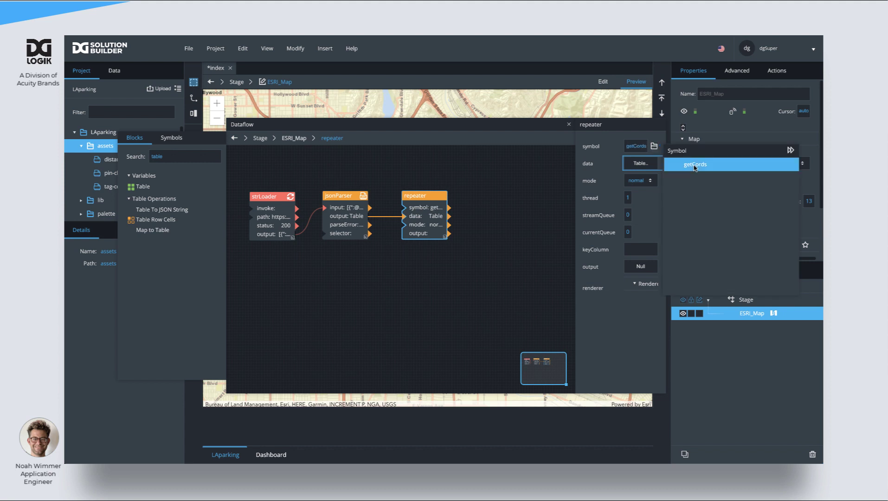
pyautogui.click(529, 260)
# Open the repeater's getCords symbol for editing and reposition its table block up and to the left in the symbol's dataflow.
pyautogui.click(423, 217)
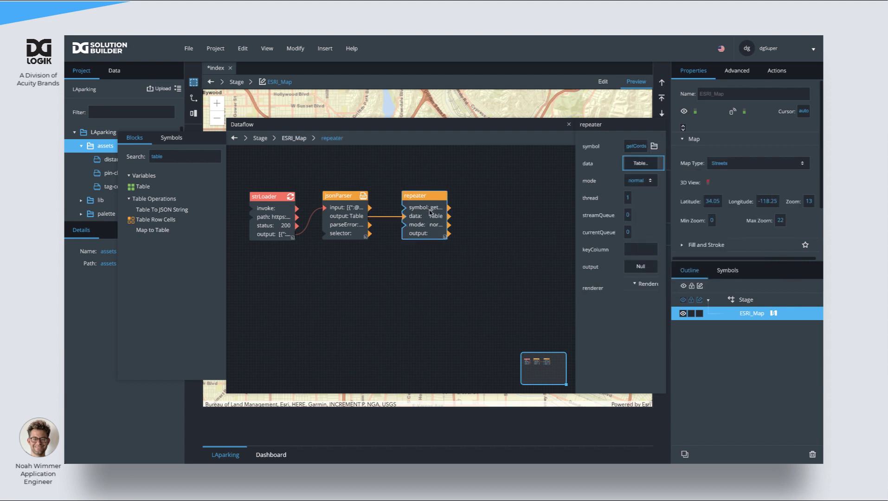
pyautogui.rightClick(429, 219)
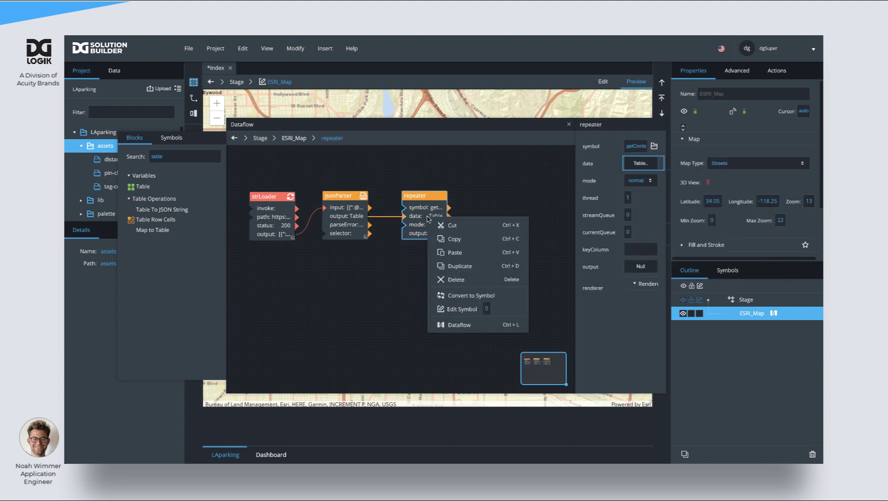
pyautogui.click(455, 308)
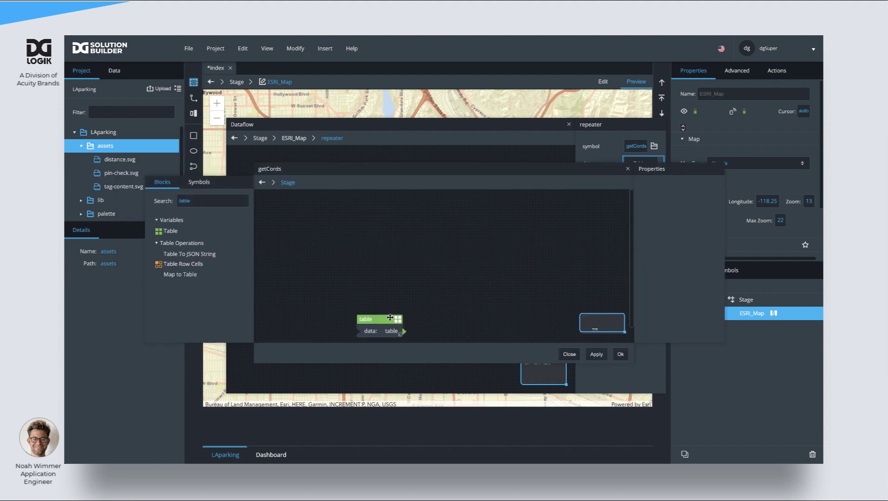
pyautogui.moveTo(391, 318); pyautogui.dragTo(309, 265)
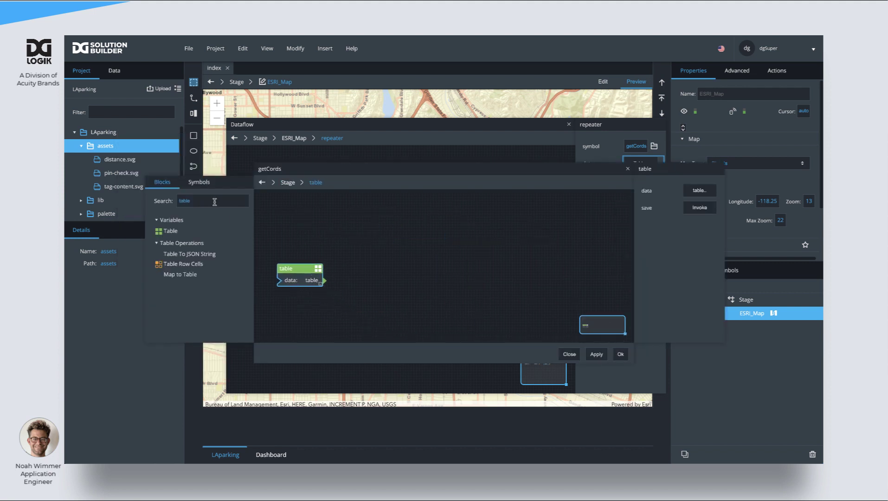
# Search the blocks for map, add a Map to Table block above the table block, and align the two.
pyautogui.moveTo(215, 202); pyautogui.dragTo(154, 200)
pyautogui.write('map')
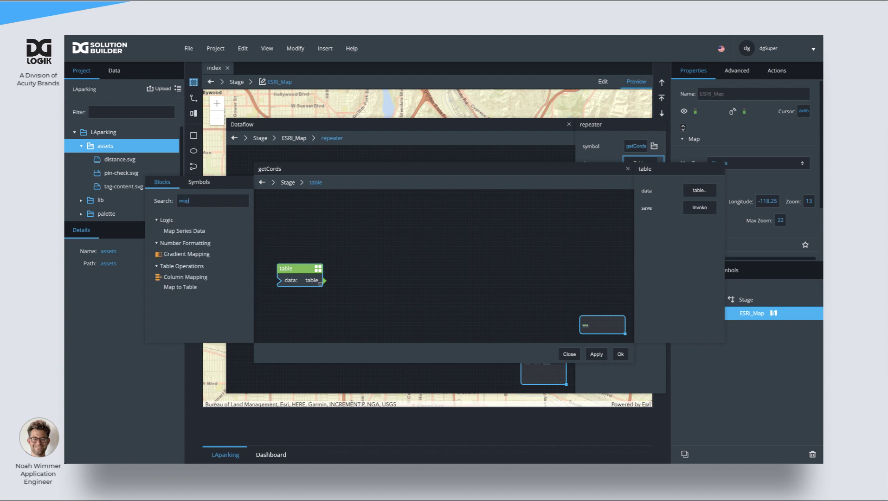
pyautogui.moveTo(229, 284); pyautogui.dragTo(293, 211)
pyautogui.moveTo(300, 267); pyautogui.dragTo(298, 253)
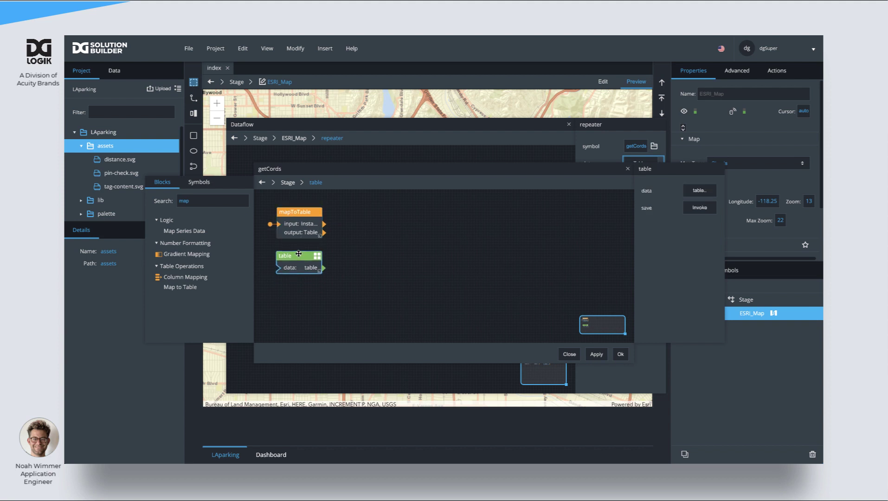
# Inspect the table block's data and bind the latlng/coordinates cell of the Map to Table output to it.
pyautogui.click(694, 192)
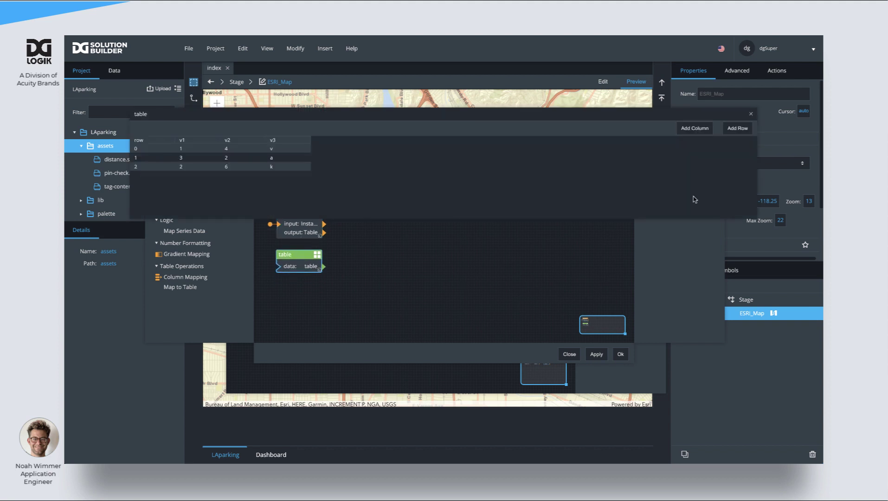
pyautogui.click(752, 114)
pyautogui.click(298, 223)
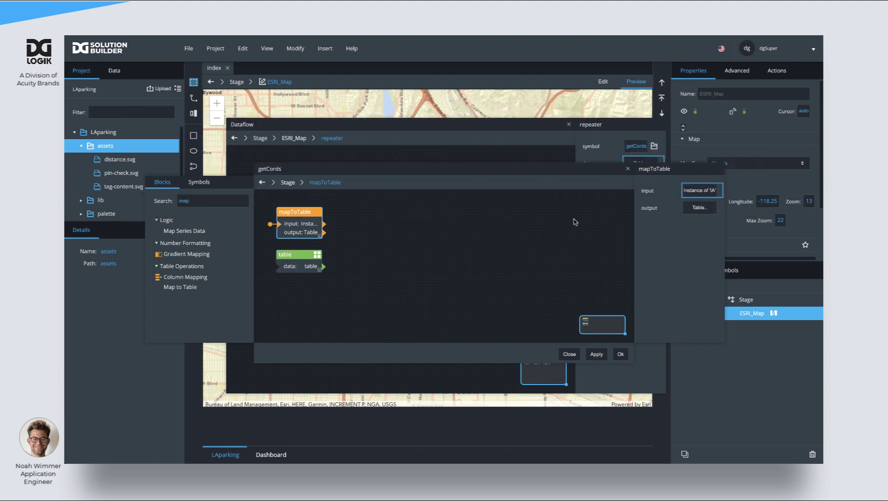
pyautogui.click(688, 211)
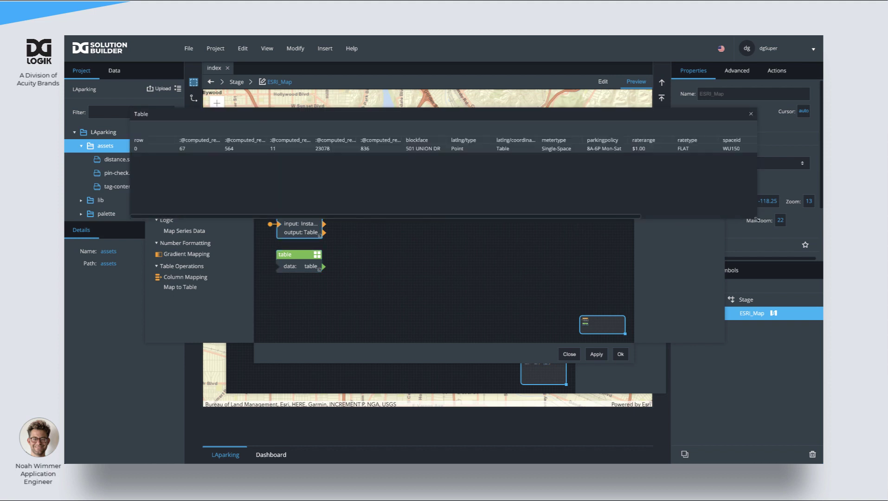
pyautogui.moveTo(757, 219); pyautogui.dragTo(731, 191)
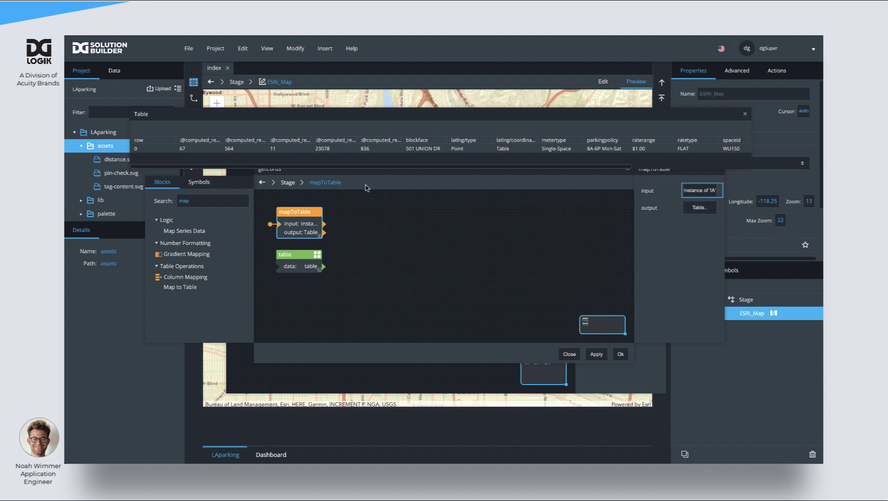
pyautogui.moveTo(505, 149); pyautogui.dragTo(319, 273)
pyautogui.click(300, 259)
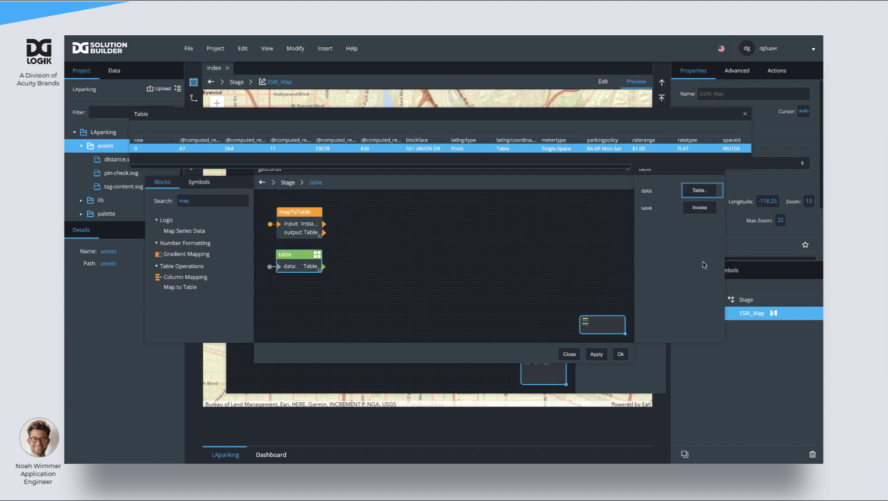
pyautogui.click(698, 192)
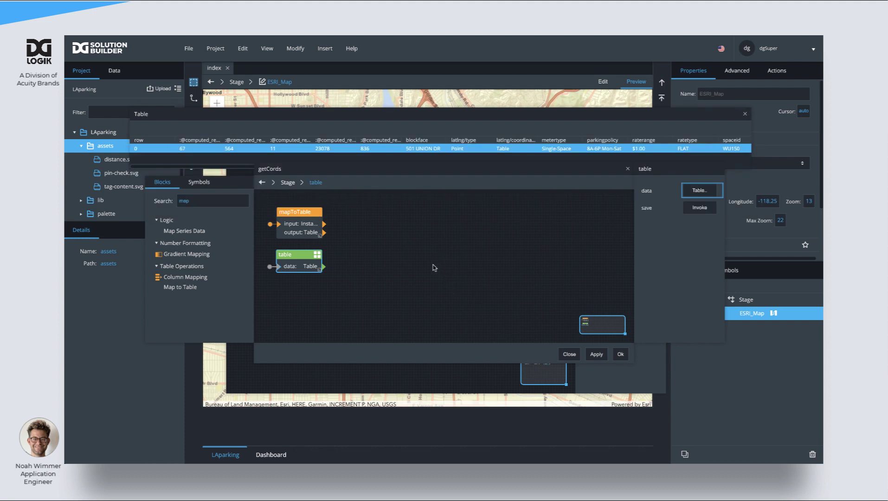
# Open the getCords symbol's parameters and add a string parameter named spaceid.
pyautogui.rightClick(434, 239)
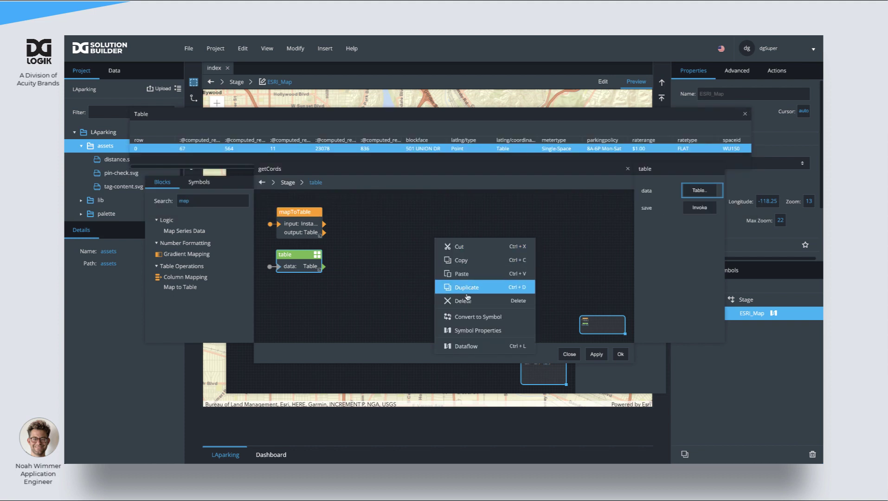
pyautogui.click(473, 332)
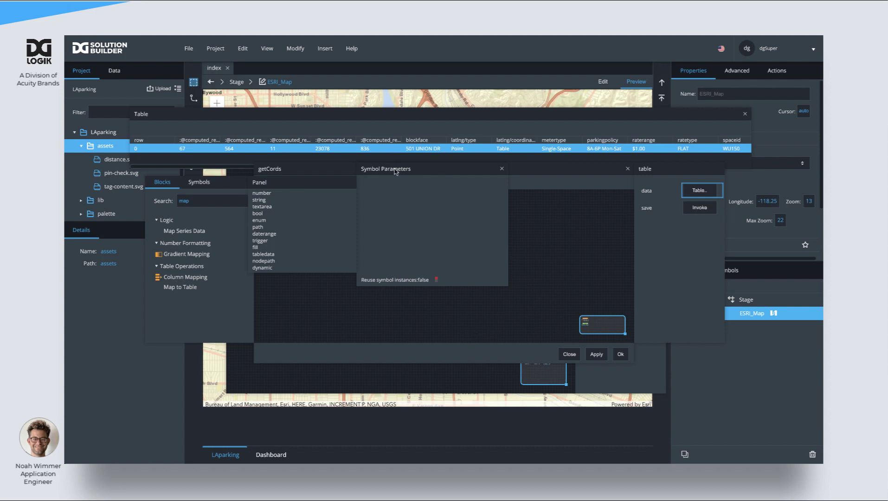
pyautogui.moveTo(396, 171); pyautogui.dragTo(367, 333)
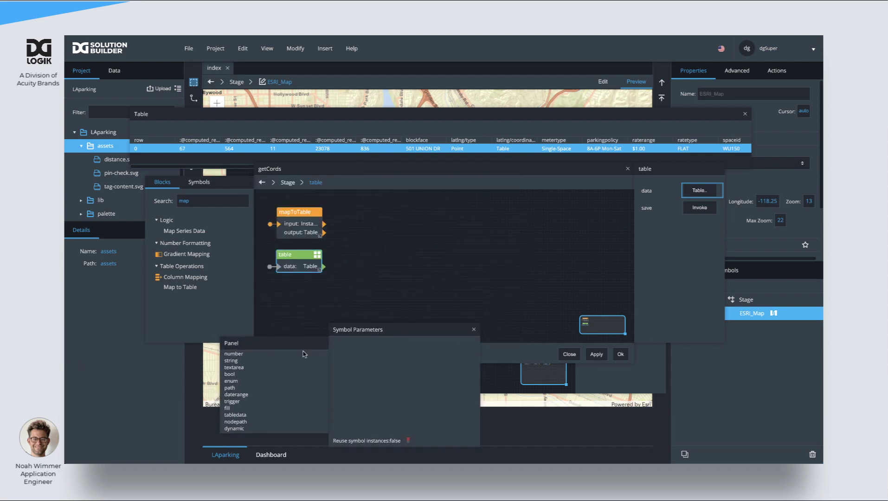
pyautogui.moveTo(233, 363); pyautogui.dragTo(351, 361)
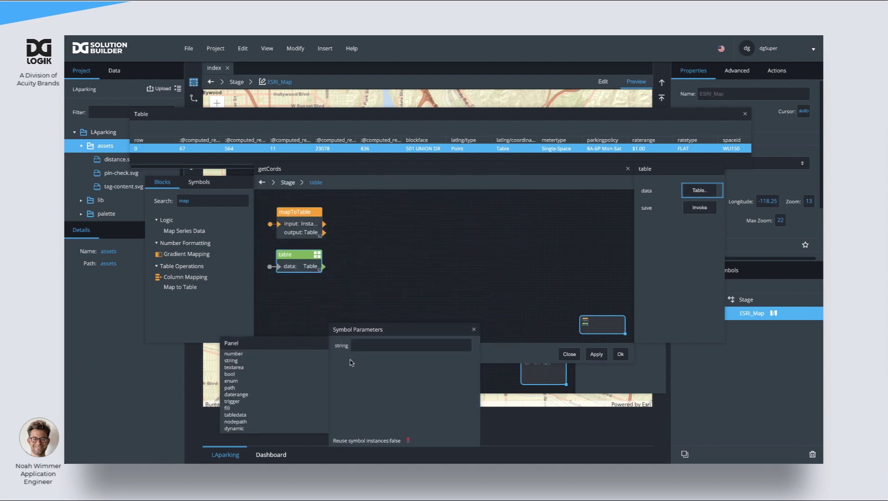
pyautogui.doubleClick(343, 348)
pyautogui.write('spaceid')
# Add two number parameters named lat and long to the symbol.
pyautogui.moveTo(255, 356); pyautogui.dragTo(348, 372)
pyautogui.doubleClick(344, 364)
pyautogui.write('lat')
pyautogui.moveTo(236, 354); pyautogui.dragTo(345, 396)
pyautogui.doubleClick(344, 383)
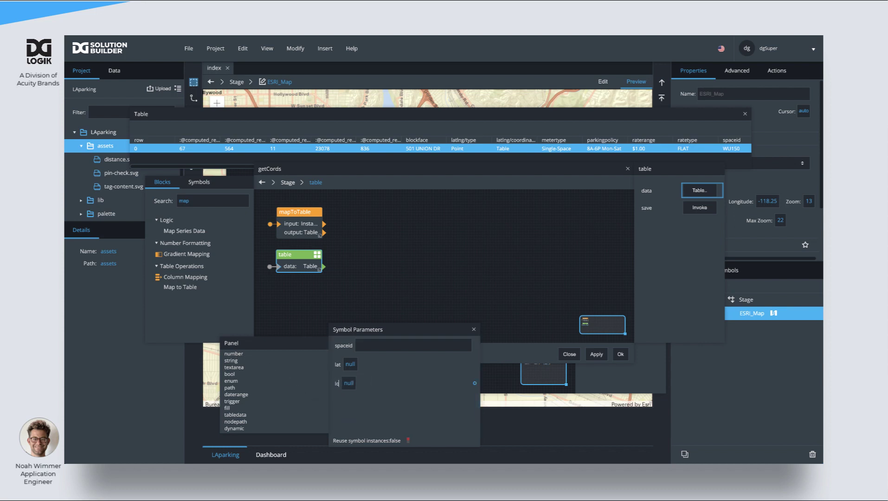
pyautogui.write('long')
# Bind the coordinate table's row 0 value to the long parameter and its row 1 value to lat.
pyautogui.click(699, 191)
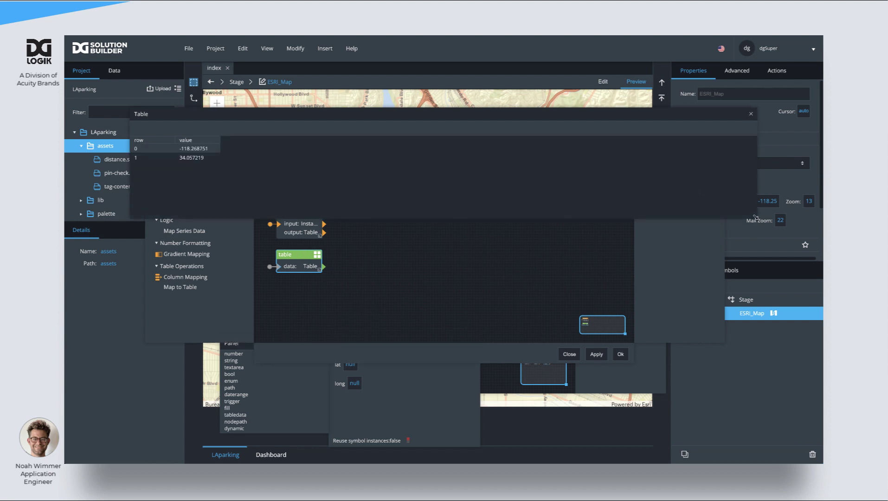
pyautogui.moveTo(755, 218); pyautogui.dragTo(244, 186)
pyautogui.moveTo(207, 122); pyautogui.dragTo(357, 384)
pyautogui.click(421, 422)
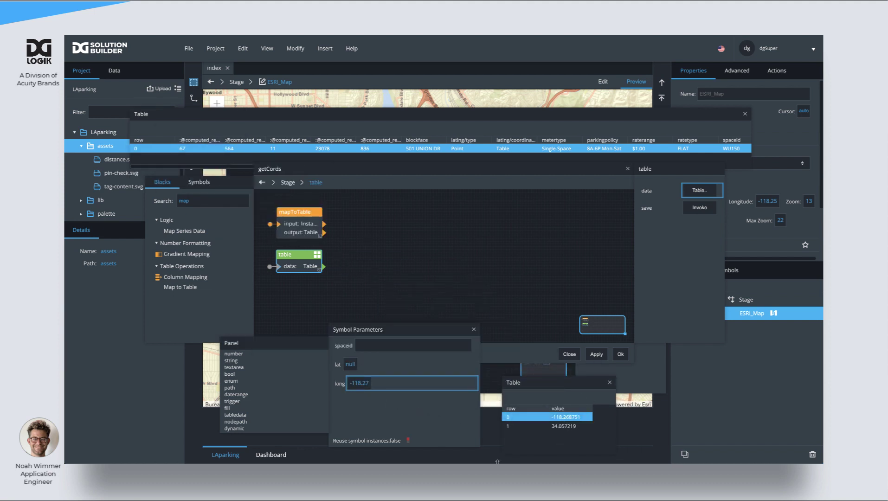
pyautogui.click(571, 429)
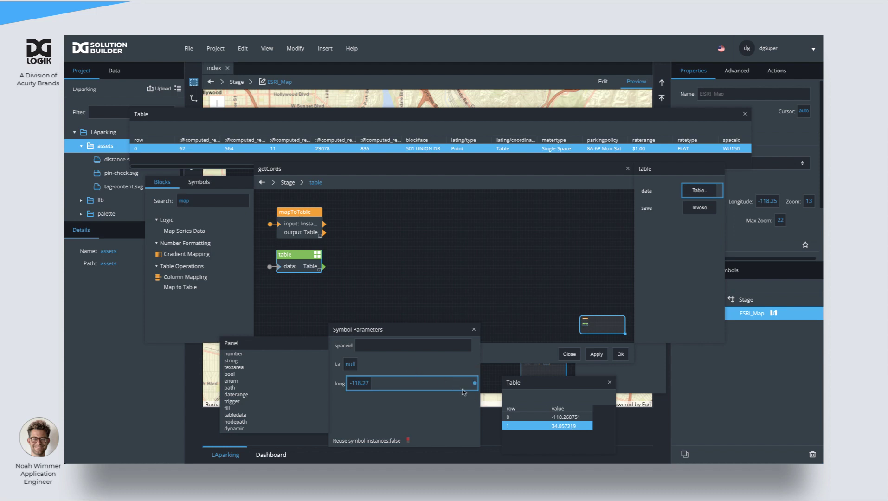
pyautogui.moveTo(574, 430); pyautogui.dragTo(356, 374)
# Bind the spaceid cell of the Map to Table output to the spaceid parameter and save the getCords symbol.
pyautogui.moveTo(731, 150); pyautogui.dragTo(400, 349)
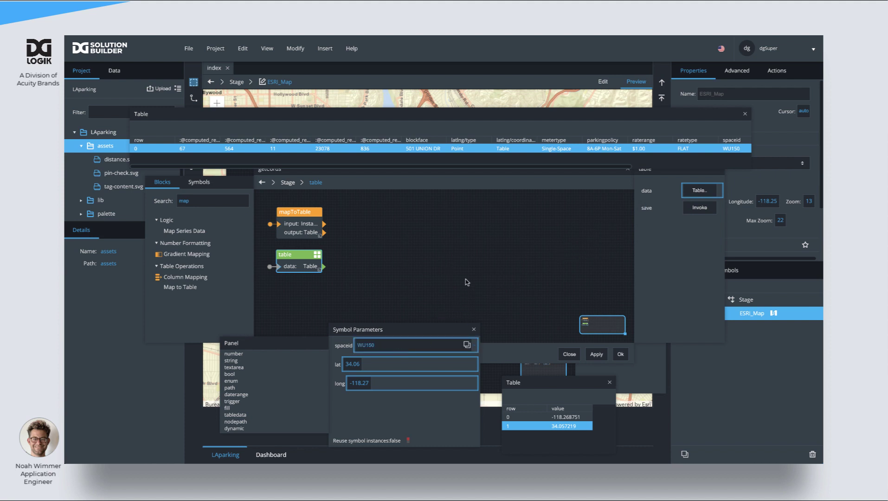
pyautogui.click(474, 330)
pyautogui.click(609, 383)
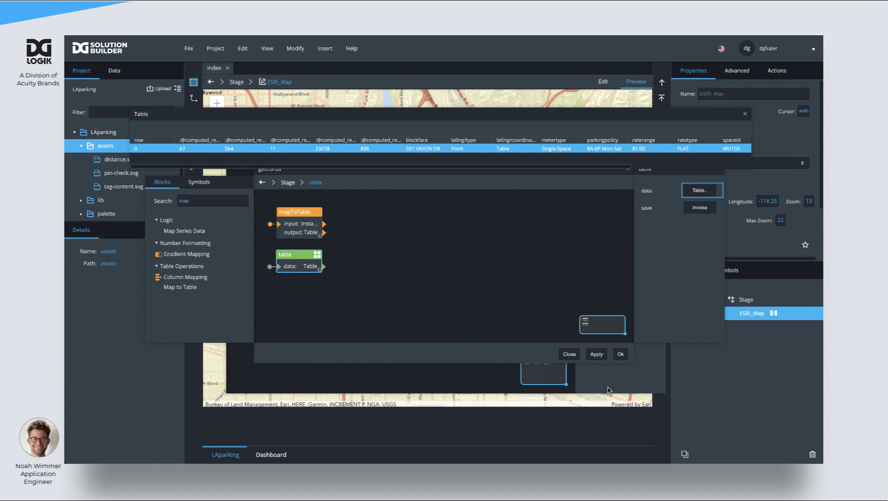
pyautogui.click(745, 115)
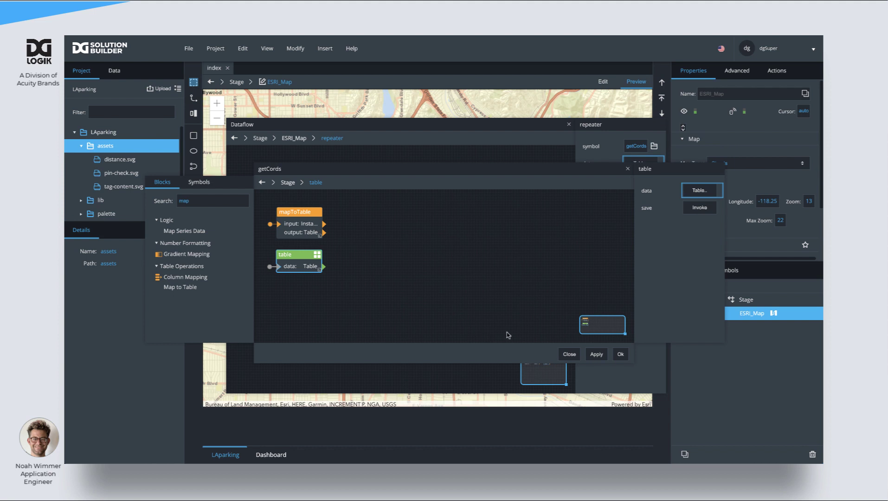
pyautogui.click(613, 355)
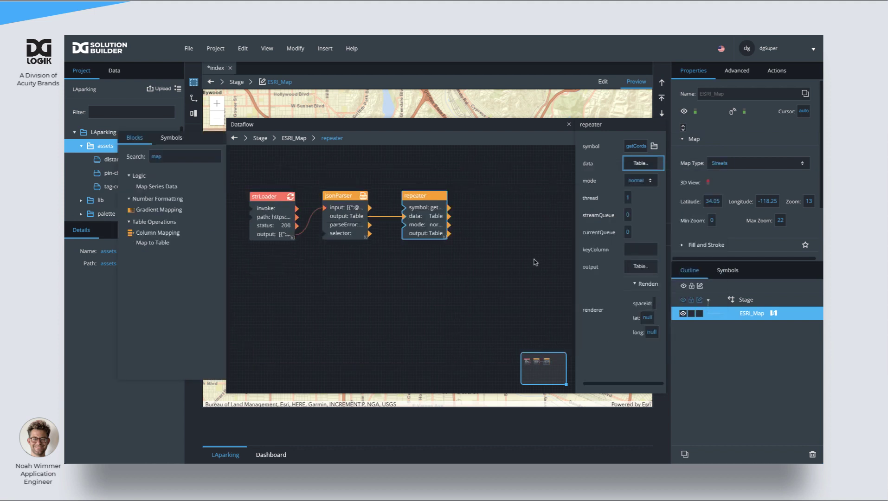
# Examine the repeater's output table, and review the columns of its input data table.
pyautogui.click(642, 267)
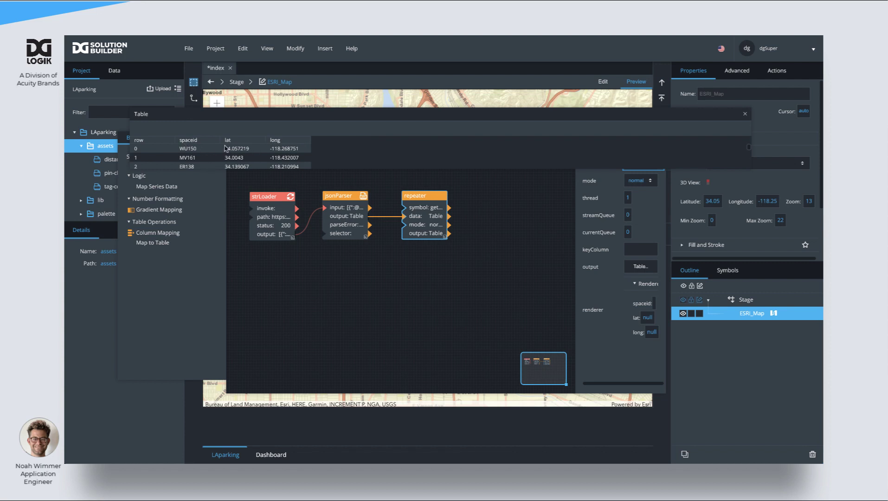
pyautogui.click(745, 115)
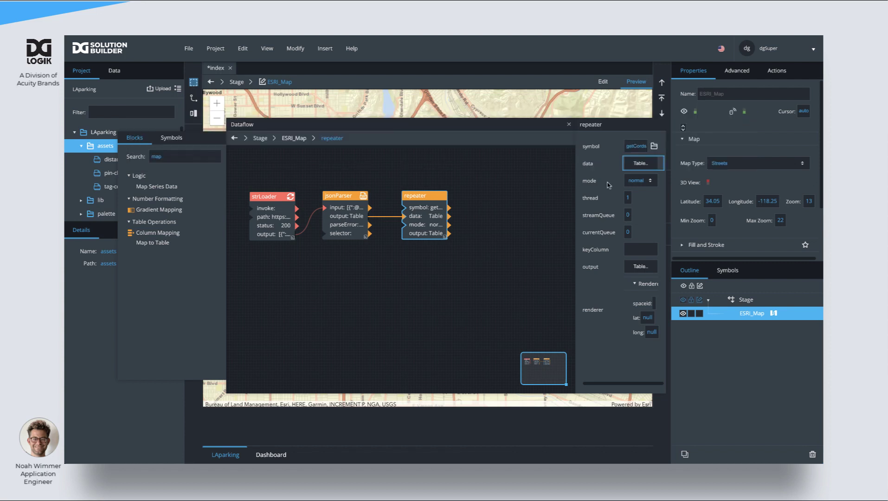
pyautogui.click(634, 165)
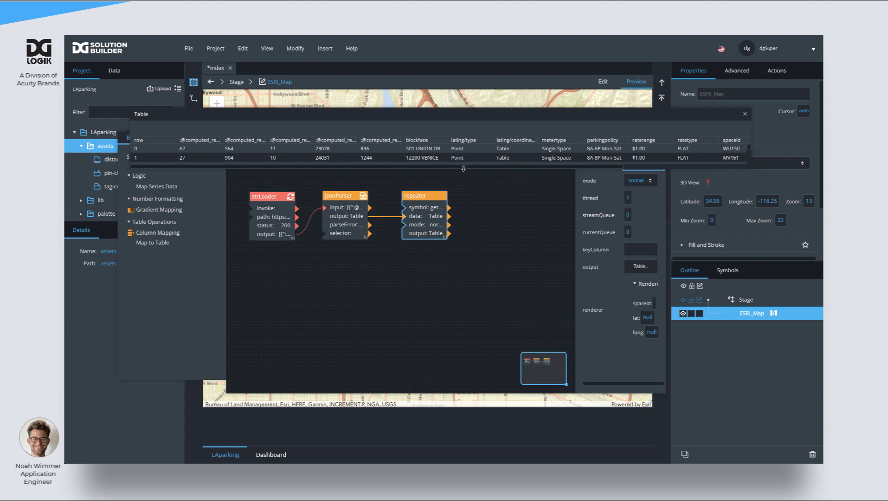
pyautogui.moveTo(465, 168); pyautogui.dragTo(664, 170)
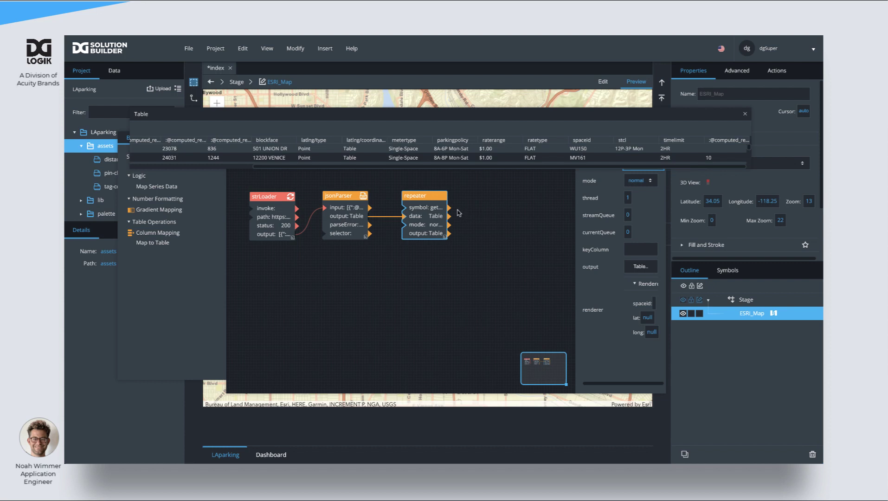
# Duplicate the strLoader and jsonParser blocks together and place the copies below the originals.
pyautogui.click(745, 114)
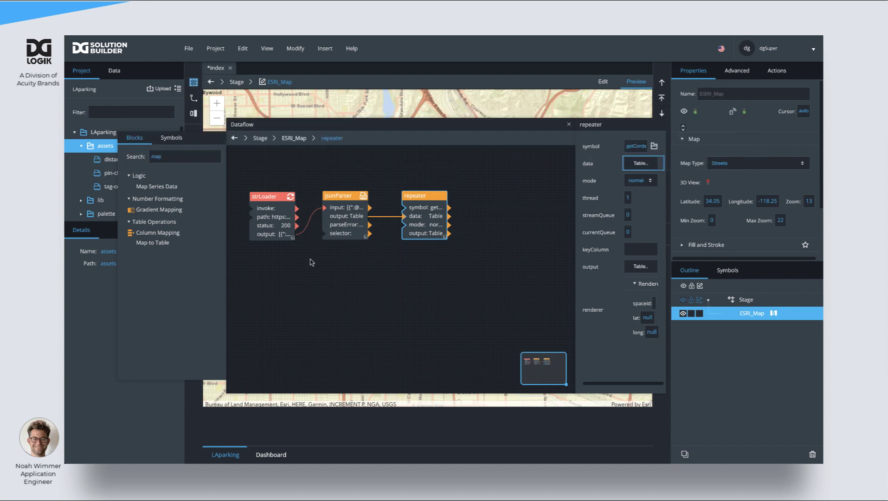
pyautogui.click(267, 177)
pyautogui.moveTo(268, 170); pyautogui.dragTo(348, 233)
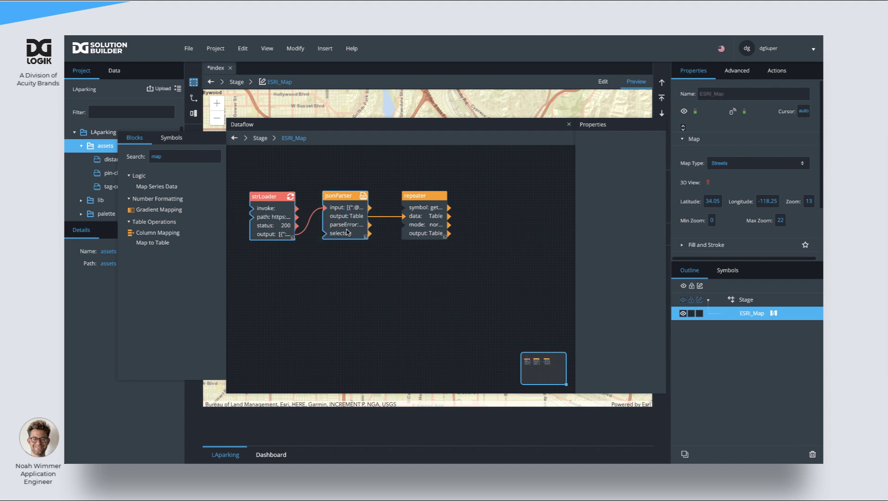
pyautogui.hotkey('ctrl', 'v')
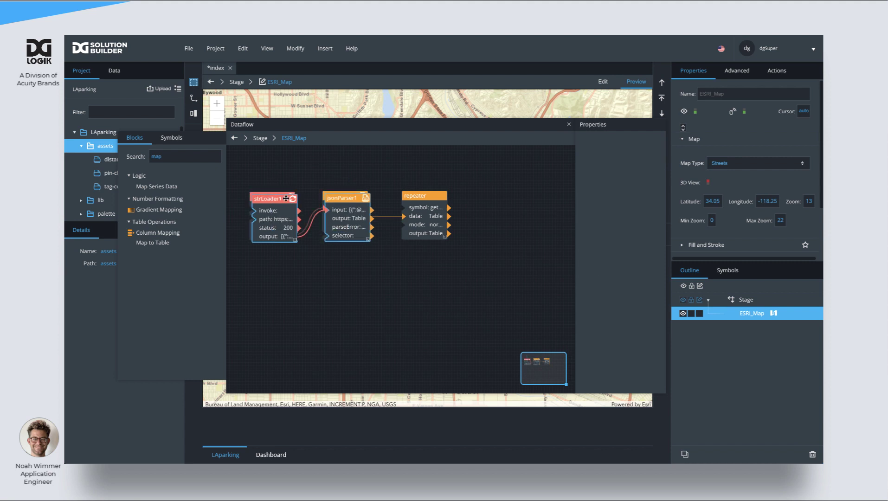
pyautogui.moveTo(286, 198); pyautogui.dragTo(282, 257)
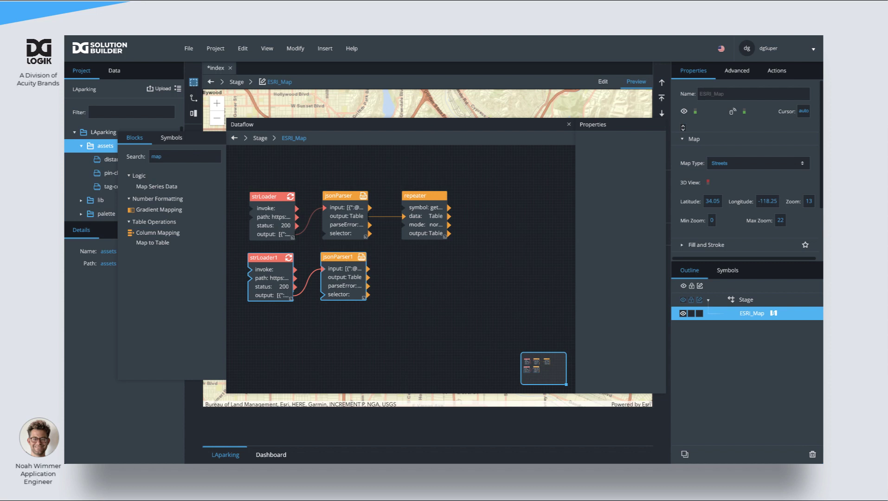
pyautogui.click(278, 282)
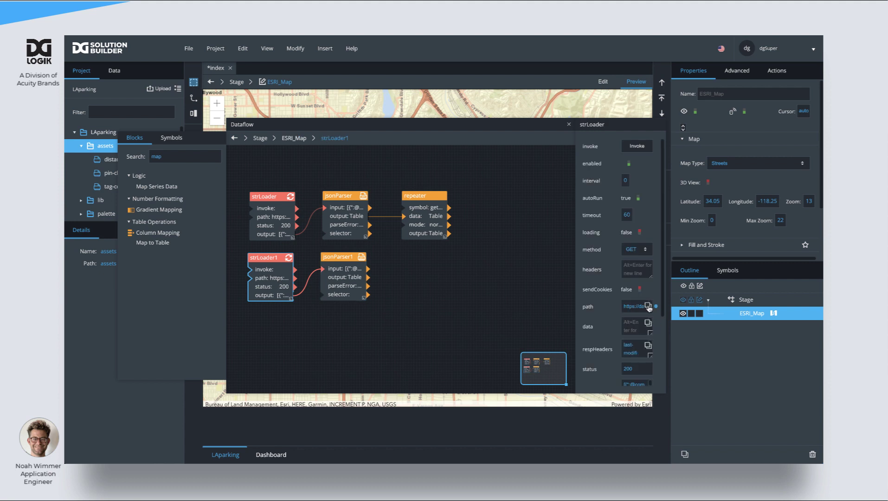
pyautogui.click(650, 309)
pyautogui.moveTo(543, 112); pyautogui.dragTo(410, 113)
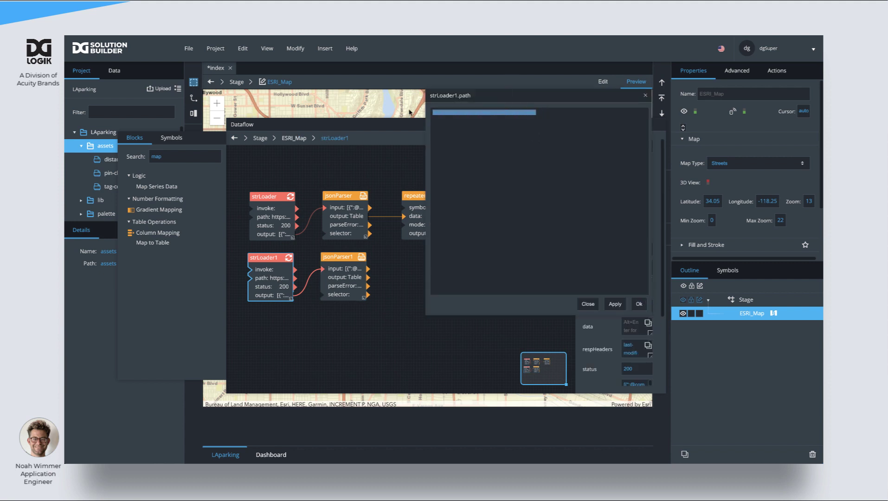
pyautogui.press('BackSpace')
pyautogui.write('https://data.lacity.org/resource/e7h6-4a3e.json')
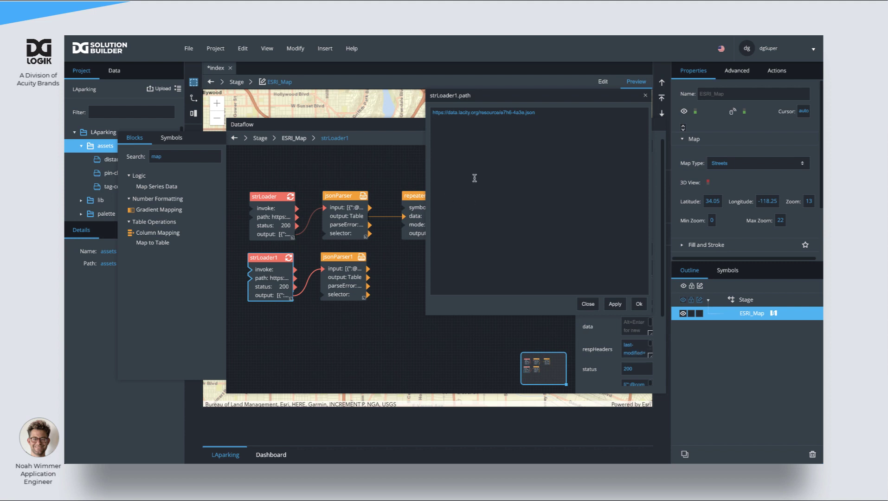
pyautogui.click(639, 304)
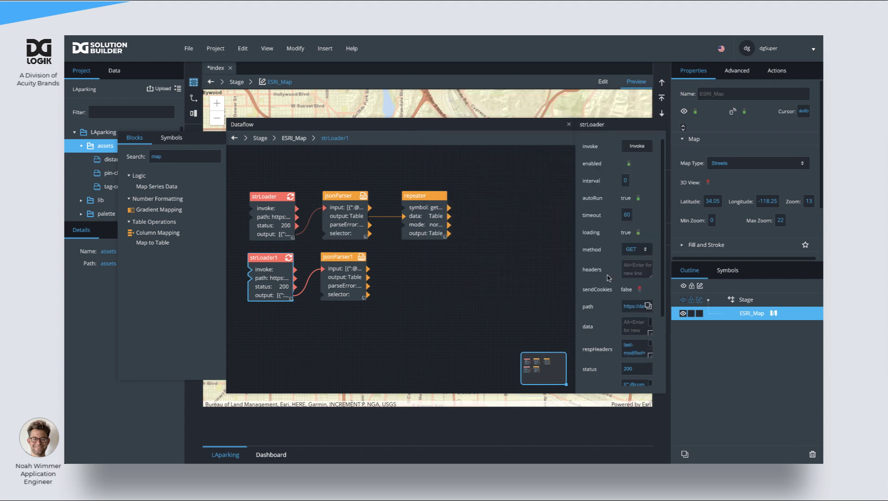
# Clear the drillDownFilter of jsonParser1 and review the columns of its output table.
pyautogui.click(335, 279)
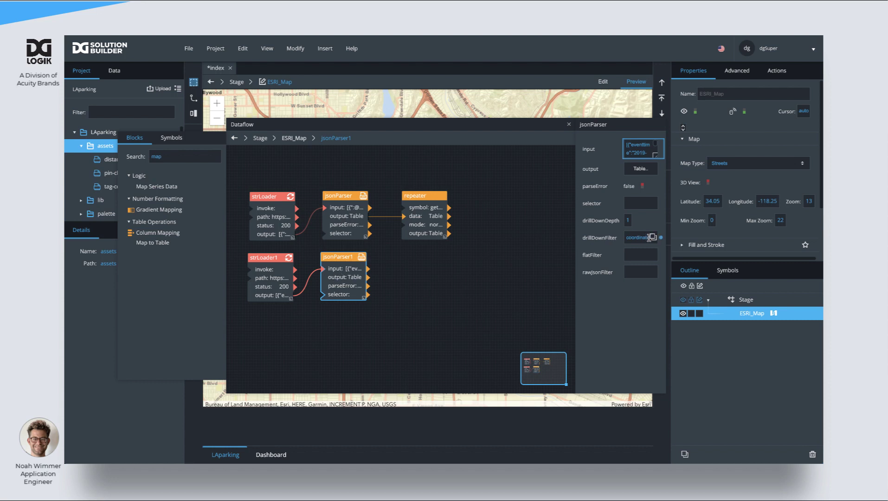
pyautogui.moveTo(627, 238); pyautogui.dragTo(663, 238)
pyautogui.press('BackSpace')
pyautogui.click(640, 168)
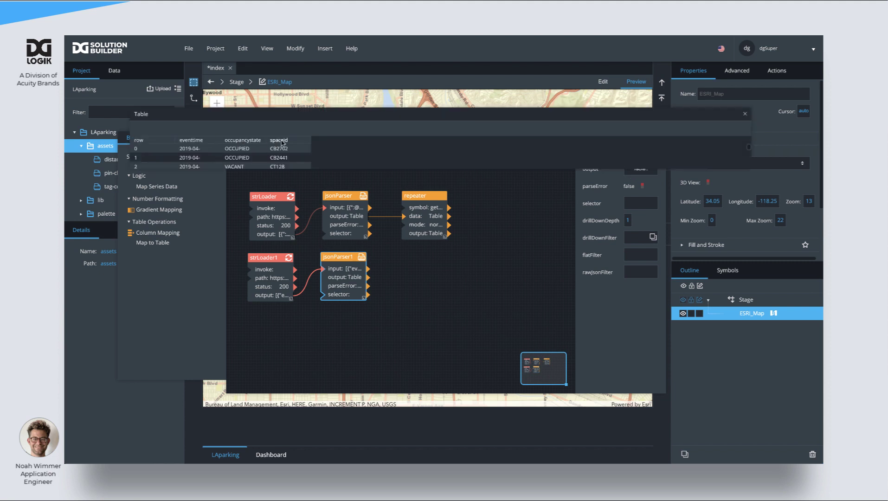
pyautogui.click(745, 114)
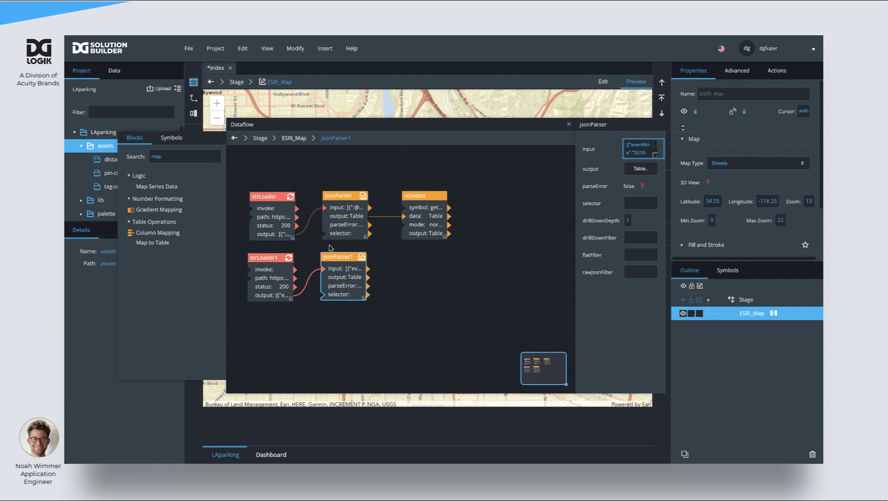
# Move the repeater block above the parser row and add a Multi-Join block to its right in the dataflow.
pyautogui.moveTo(428, 194); pyautogui.dragTo(411, 164)
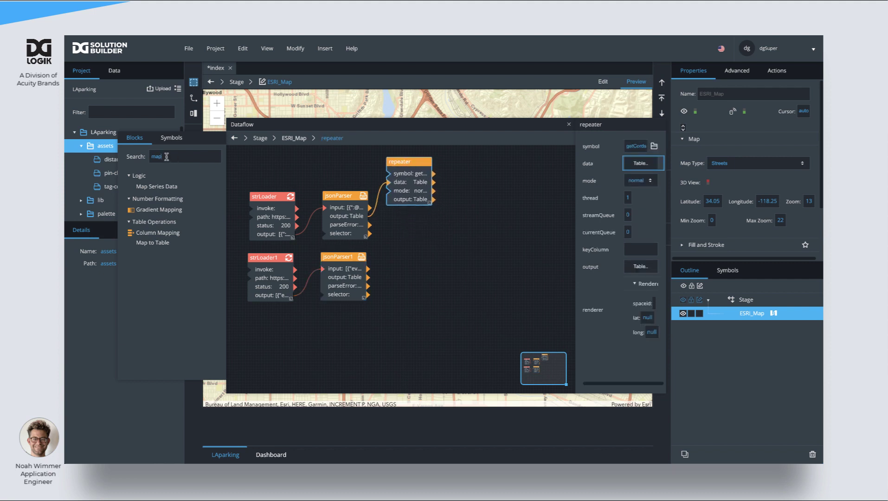
pyautogui.moveTo(165, 156); pyautogui.dragTo(133, 152)
pyautogui.write('multu')
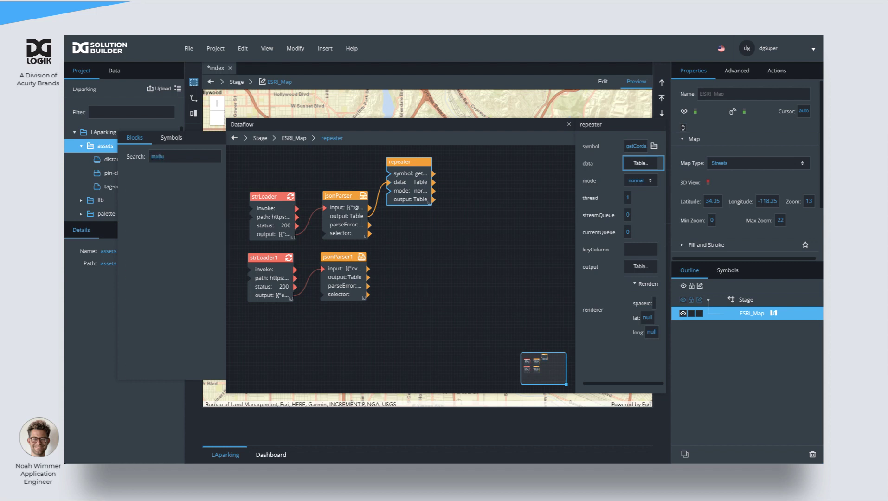
pyautogui.press('BackSpace')
pyautogui.write('i')
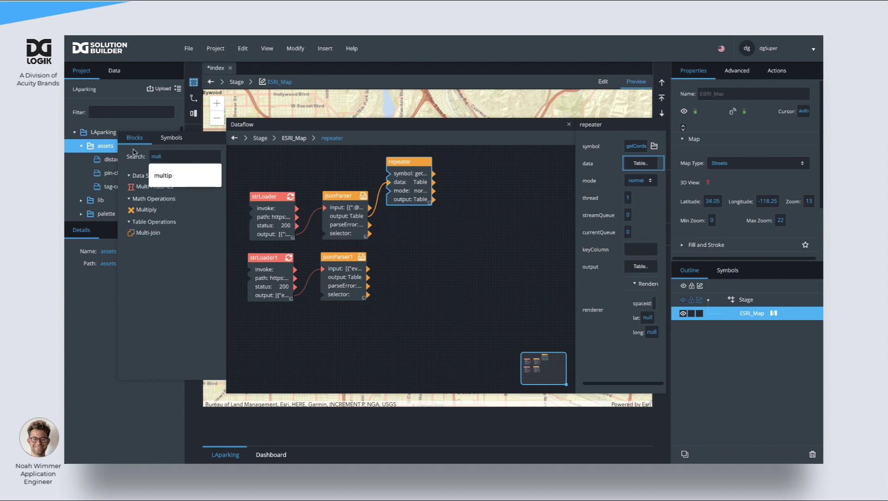
pyautogui.moveTo(144, 233); pyautogui.dragTo(492, 218)
pyautogui.click(502, 219)
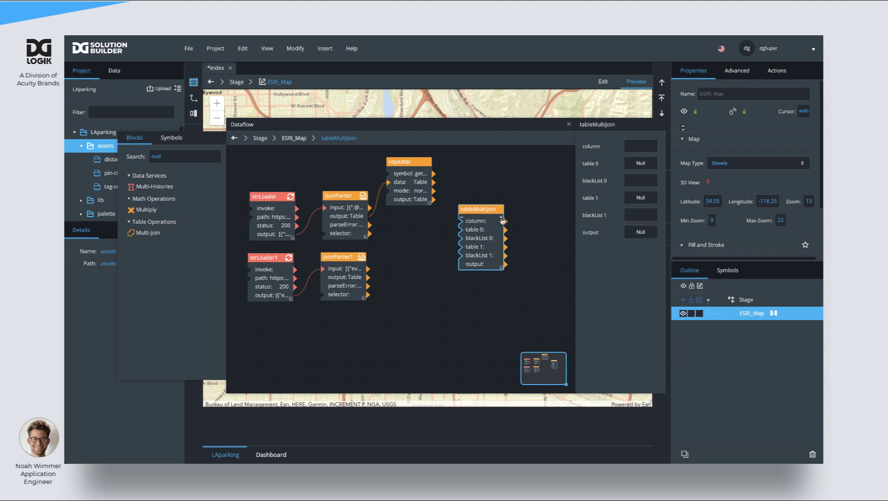
# Join the repeater output as table 0, jsonParser output as table 1 and jsonParser1 output as an added table 2 on column spaceid.
pyautogui.click(502, 219)
pyautogui.moveTo(433, 200); pyautogui.dragTo(471, 231)
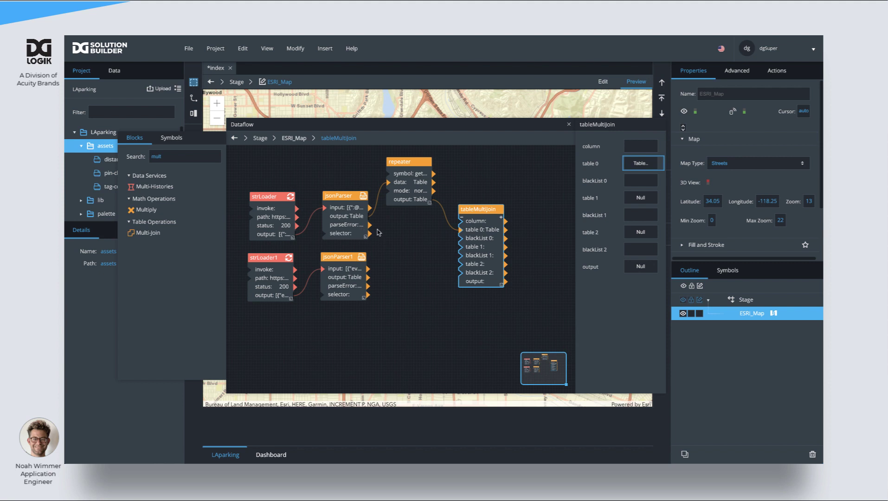
pyautogui.moveTo(370, 217); pyautogui.dragTo(470, 247)
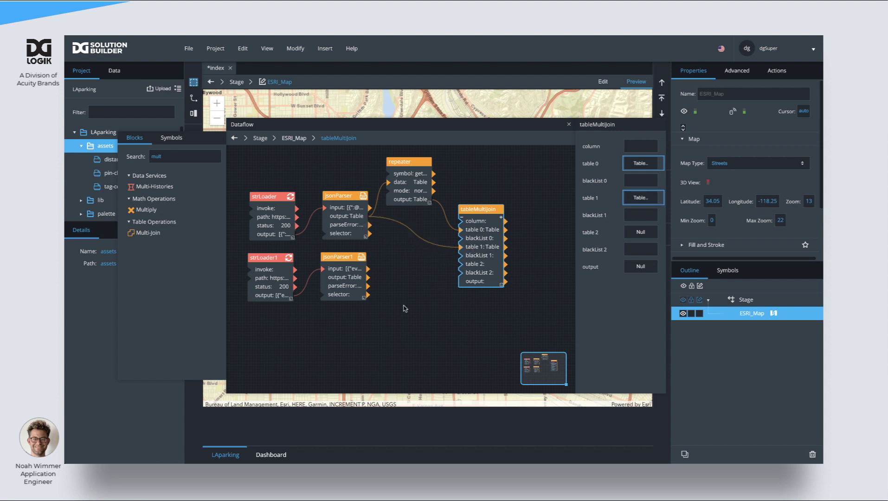
pyautogui.moveTo(369, 278); pyautogui.dragTo(477, 266)
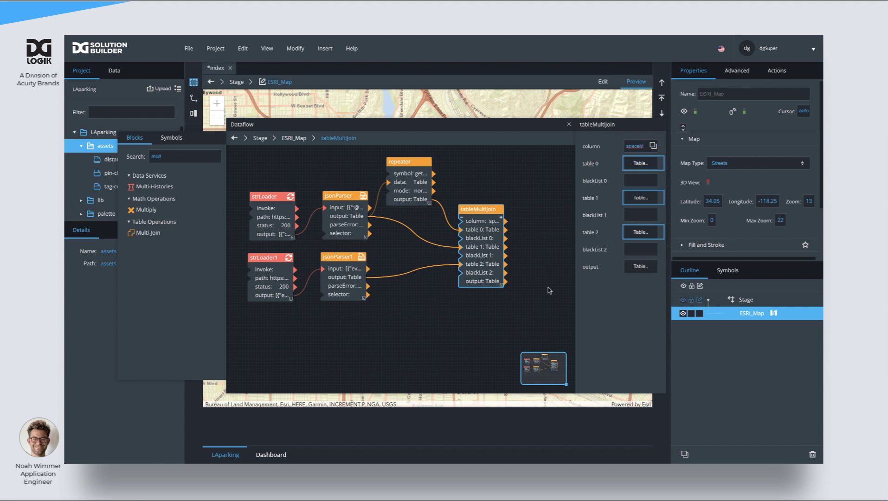
# Examine the Multi-Join output table in an enlarged window, checking the eventtime and occupancystate columns down to the last rows.
pyautogui.click(641, 267)
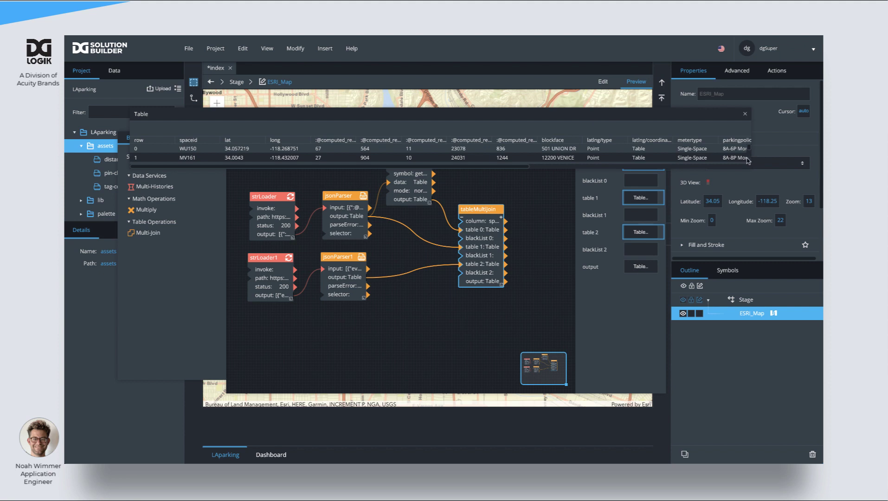
pyautogui.moveTo(642, 116); pyautogui.dragTo(599, 100)
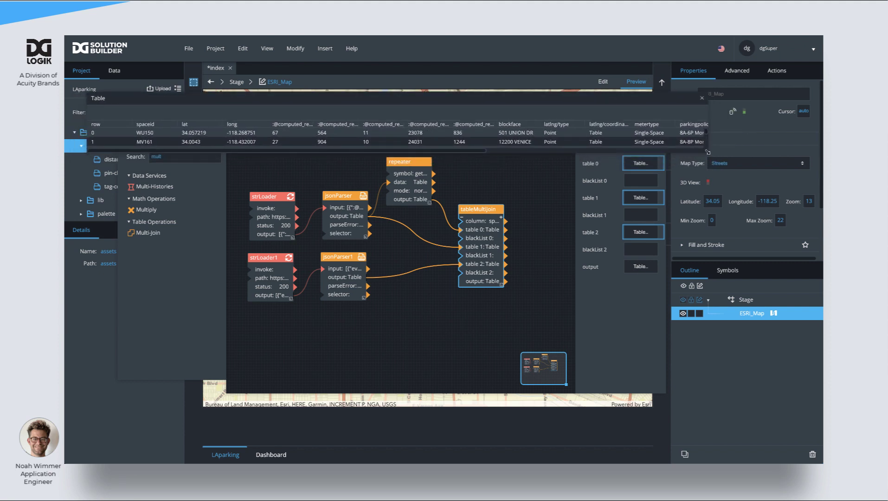
pyautogui.moveTo(708, 153); pyautogui.dragTo(777, 325)
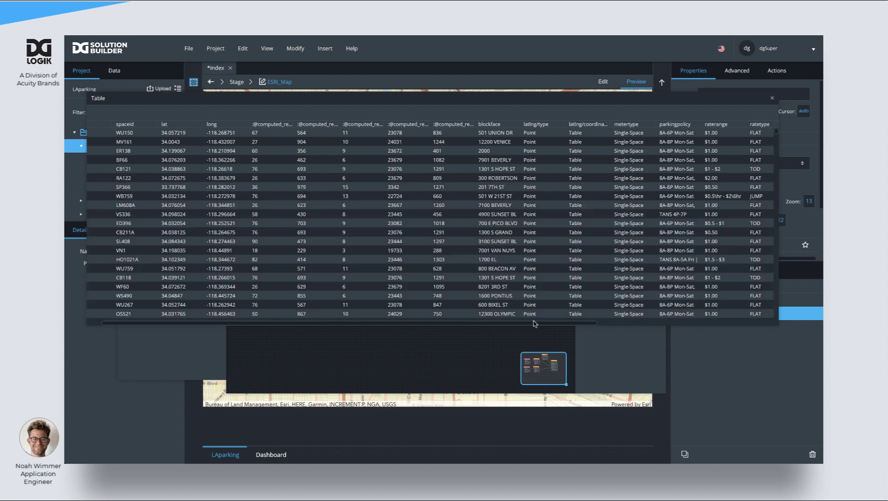
pyautogui.moveTo(594, 323); pyautogui.dragTo(780, 327)
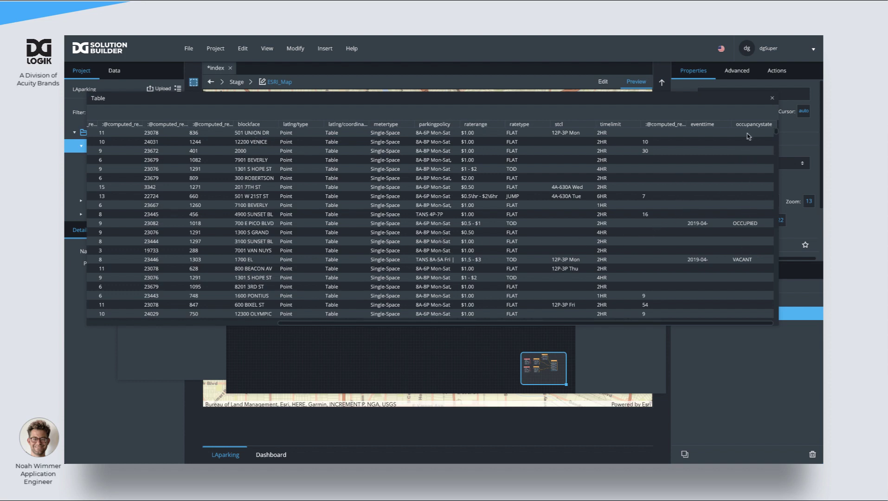
pyautogui.scroll(-5, 263, 211)
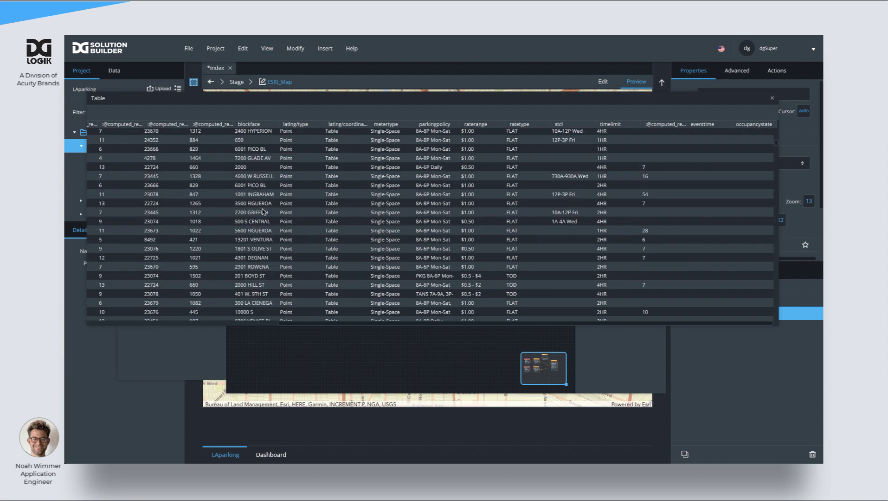
pyautogui.scroll(-10, 263, 211)
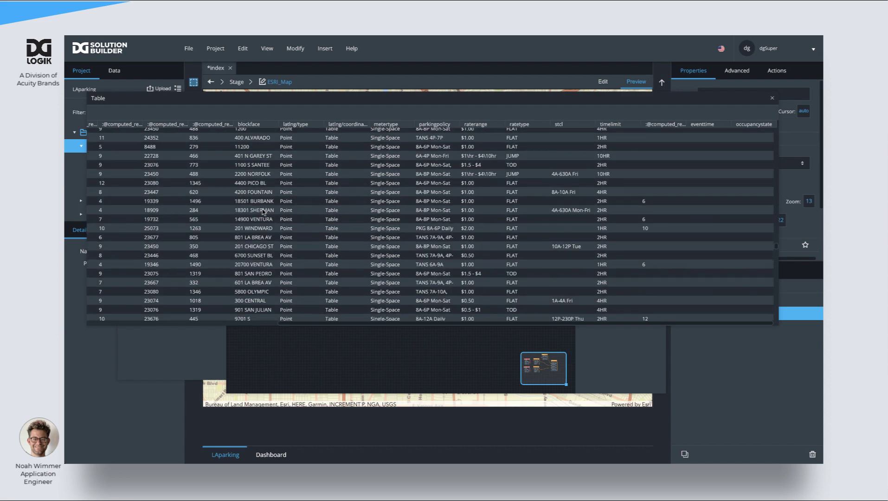
pyautogui.scroll(-5, 263, 211)
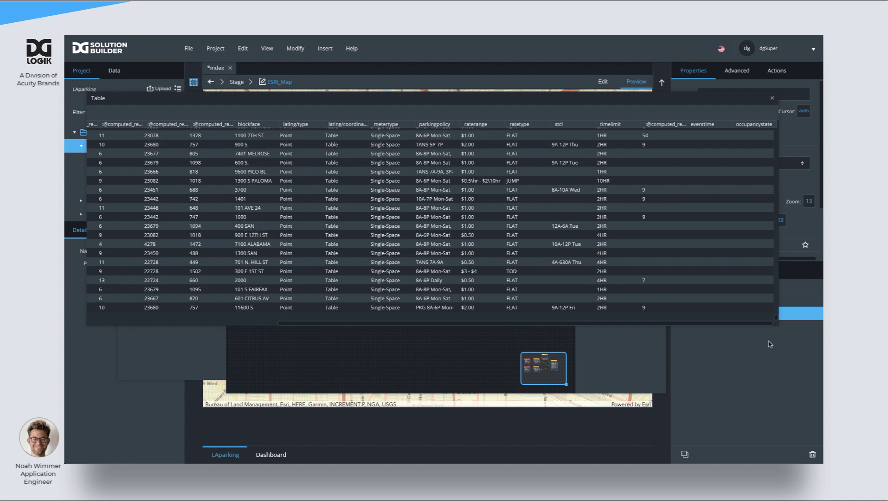
pyautogui.moveTo(780, 328); pyautogui.dragTo(820, 150)
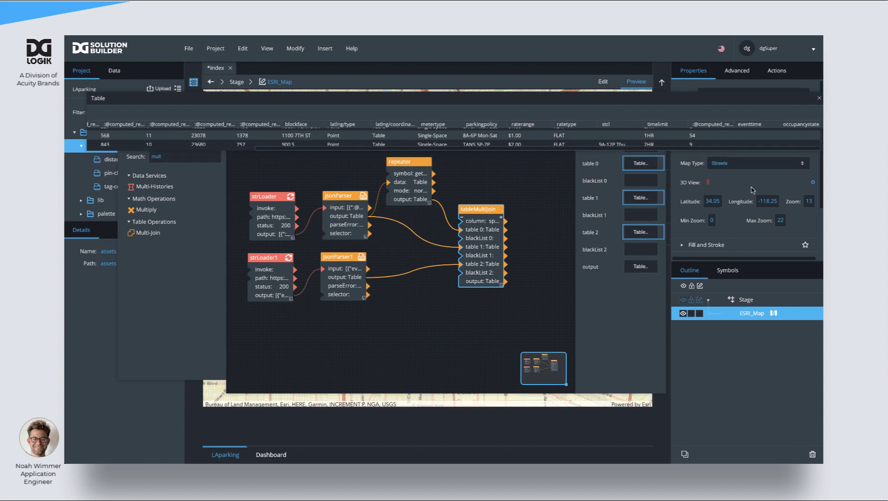
# Add a Filter block beside tableMultiJoin and connect the joined output table to its input.
pyautogui.click(524, 165)
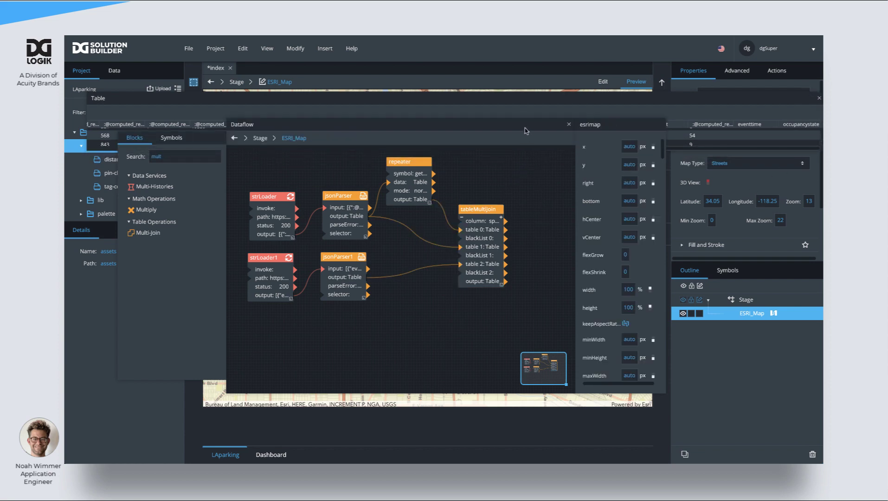
pyautogui.moveTo(526, 126); pyautogui.dragTo(498, 169)
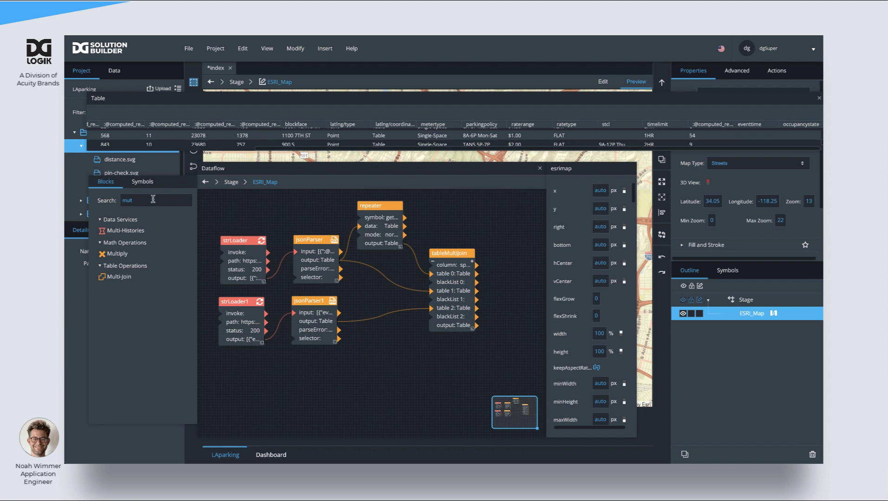
pyautogui.moveTo(153, 200); pyautogui.dragTo(65, 201)
pyautogui.press('BackSpace')
pyautogui.write('filter')
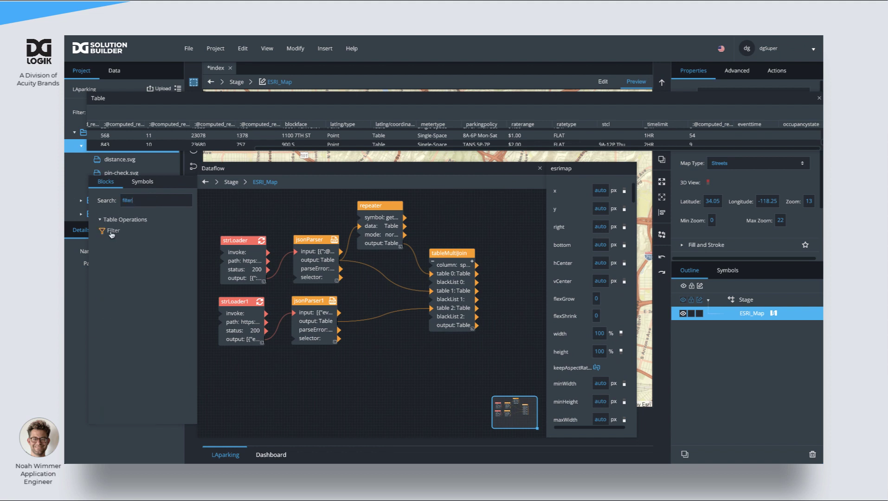
pyautogui.moveTo(112, 230); pyautogui.dragTo(510, 267)
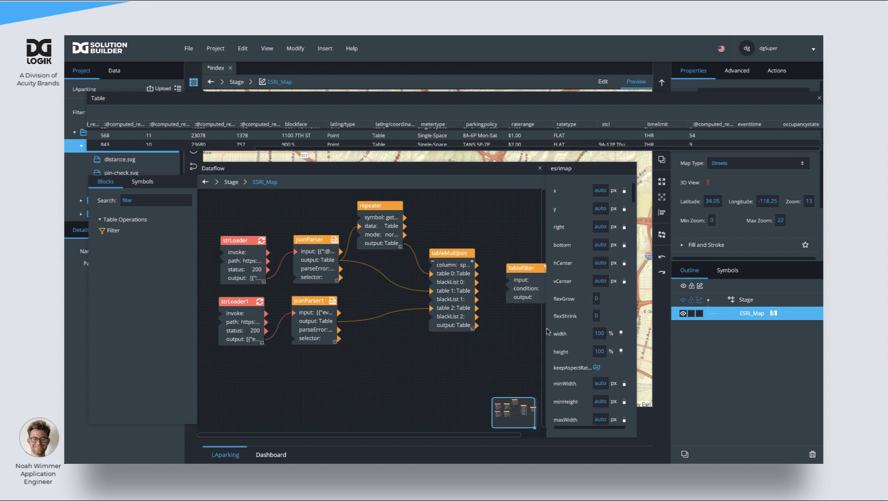
pyautogui.moveTo(546, 331); pyautogui.dragTo(602, 331)
pyautogui.moveTo(524, 268); pyautogui.dragTo(518, 272)
pyautogui.moveTo(477, 326); pyautogui.dragTo(502, 284)
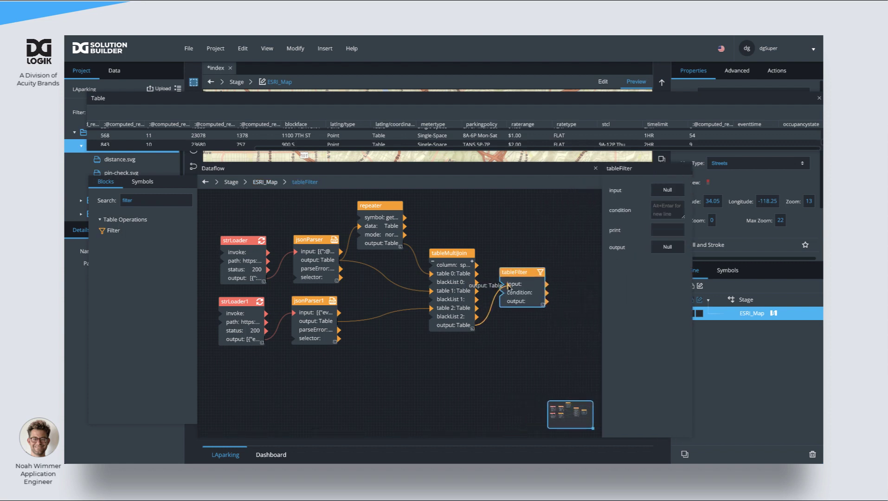
# Set the table filter's condition to blockface != null && occupancystate != null.
pyautogui.click(658, 206)
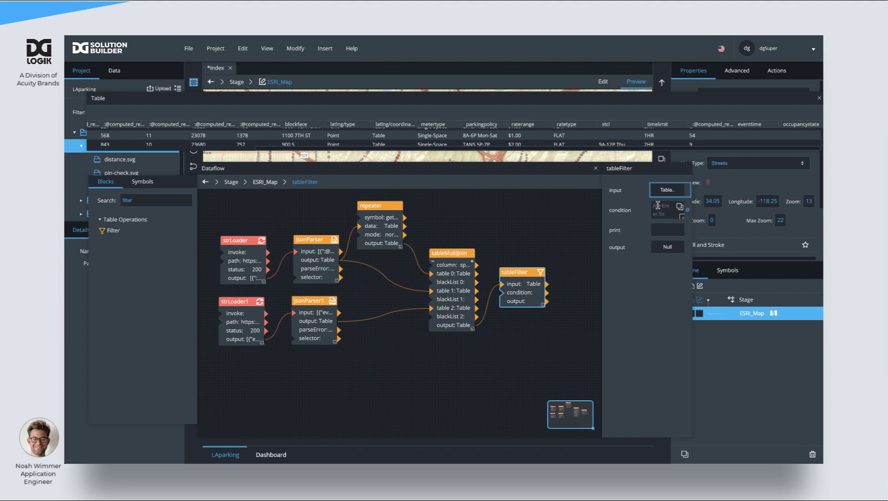
pyautogui.write('b')
pyautogui.write('an')
pyautogui.write('cyst')
pyautogui.write('ate != null')
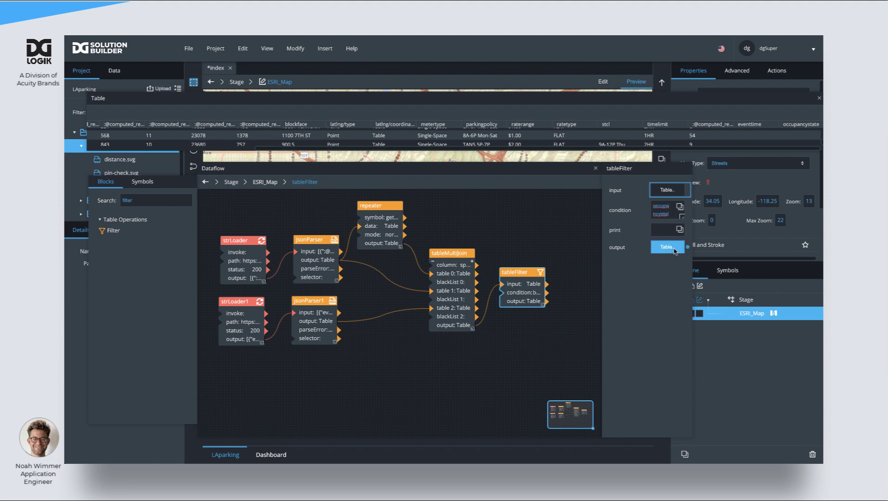
# Close the joined table's window and examine the filter's output table.
pyautogui.click(819, 98)
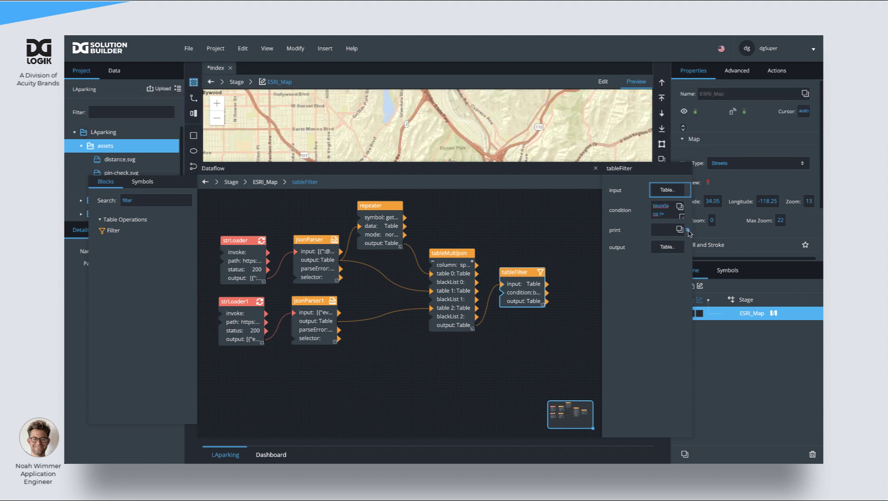
pyautogui.click(667, 247)
pyautogui.moveTo(712, 102); pyautogui.dragTo(699, 94)
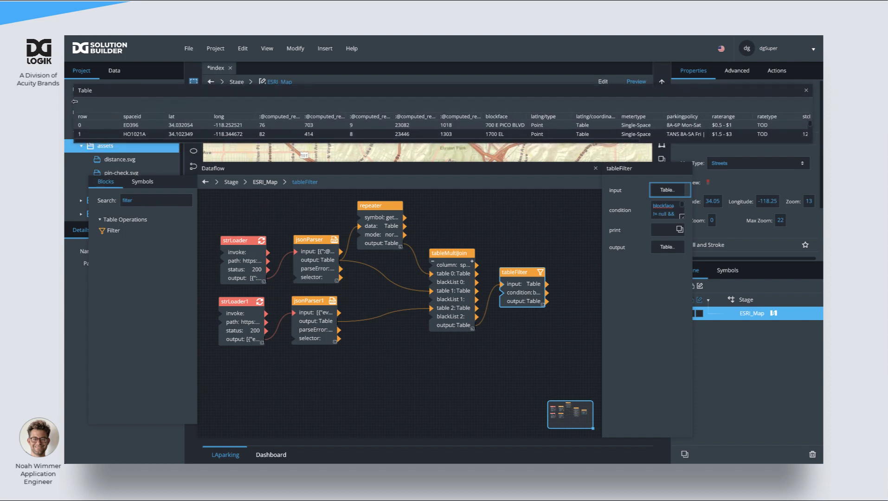
# Examine the remaining columns of the filtered table in a repositioned and resized window.
pyautogui.moveTo(74, 101); pyautogui.dragTo(315, 101)
pyautogui.moveTo(431, 91); pyautogui.dragTo(276, 82)
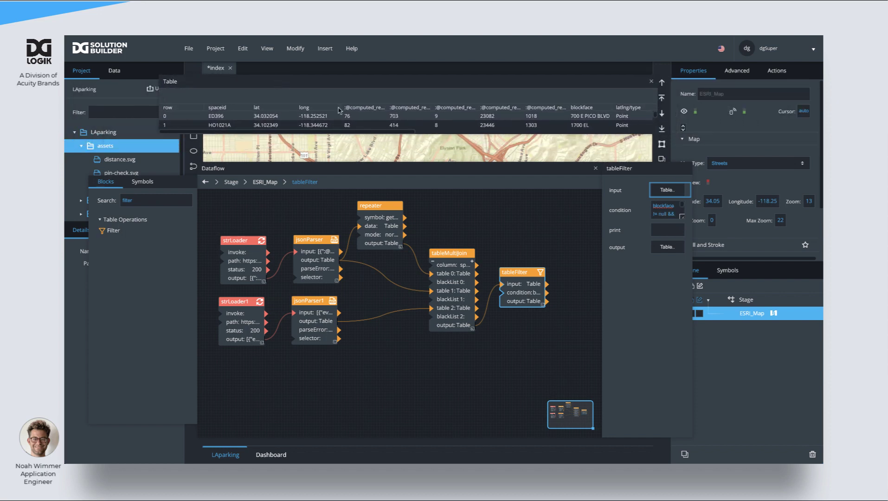
pyautogui.moveTo(658, 131); pyautogui.dragTo(697, 151)
pyautogui.moveTo(388, 148); pyautogui.dragTo(623, 149)
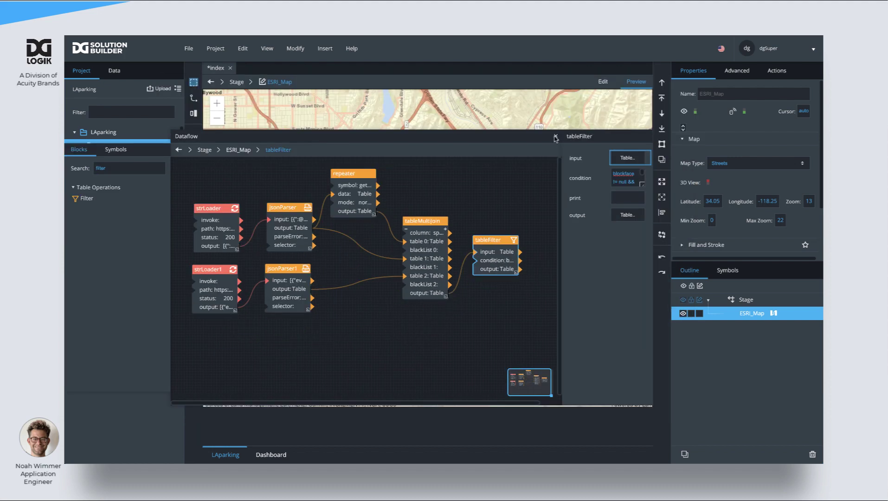
# Close the dataflow, save the page, and insert an ESRI Map Group inside ESRI_Map.
pyautogui.click(556, 137)
pyautogui.hotkey('ctrl', 's')
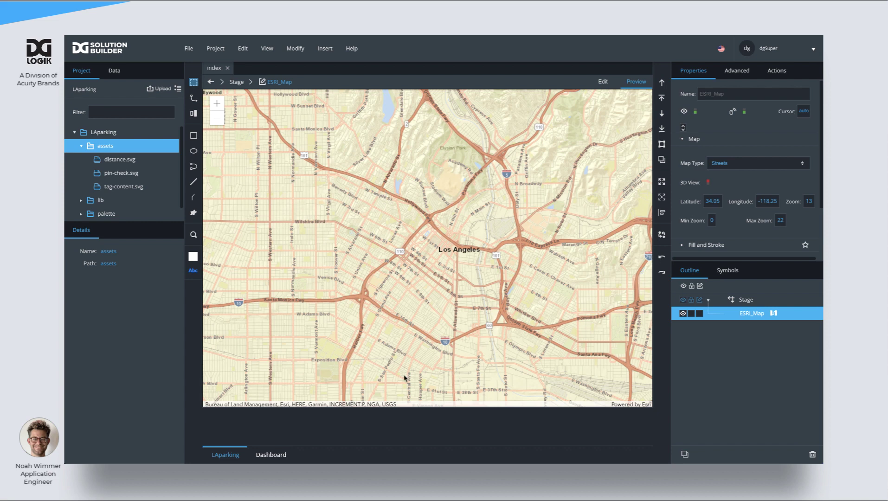
pyautogui.rightClick(746, 316)
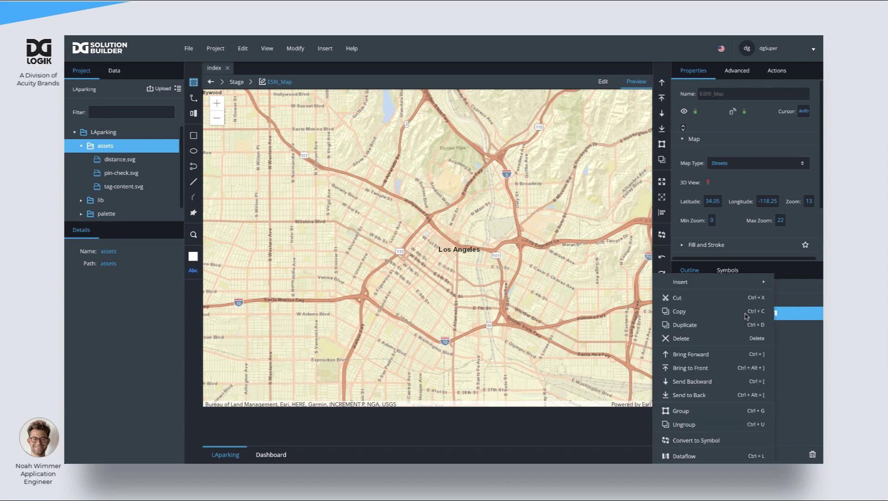
pyautogui.moveTo(715, 284)
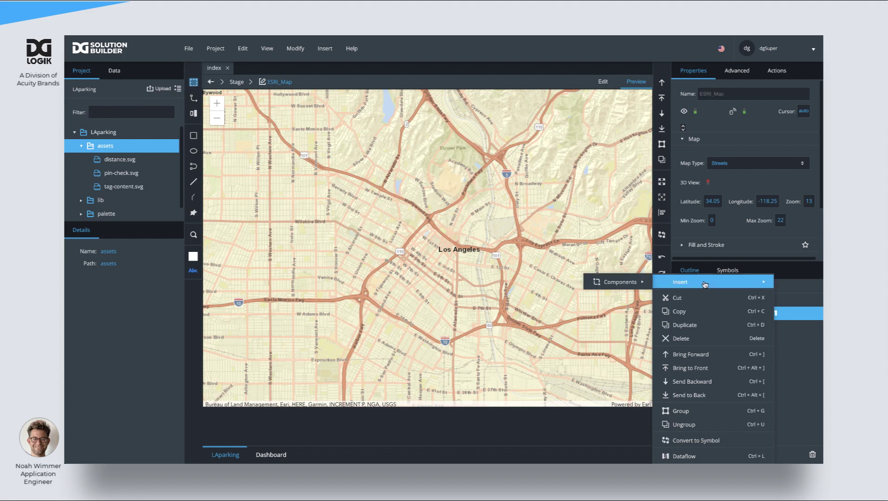
pyautogui.moveTo(623, 281)
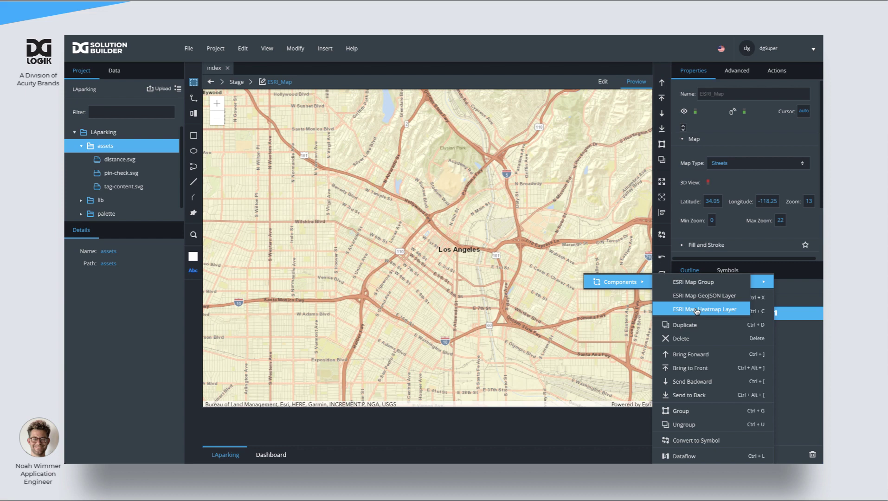
pyautogui.click(695, 283)
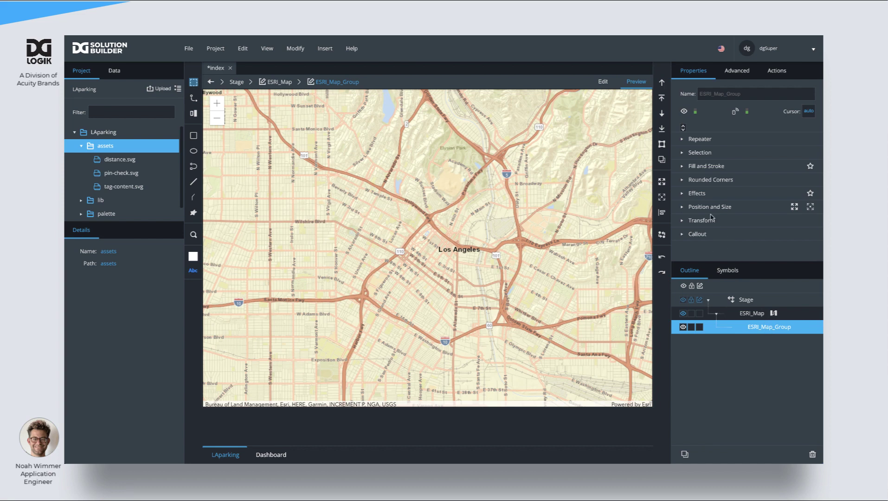
# Set the repeater symbol of ESRI_Map_Group to parkingSpot.
pyautogui.click(683, 140)
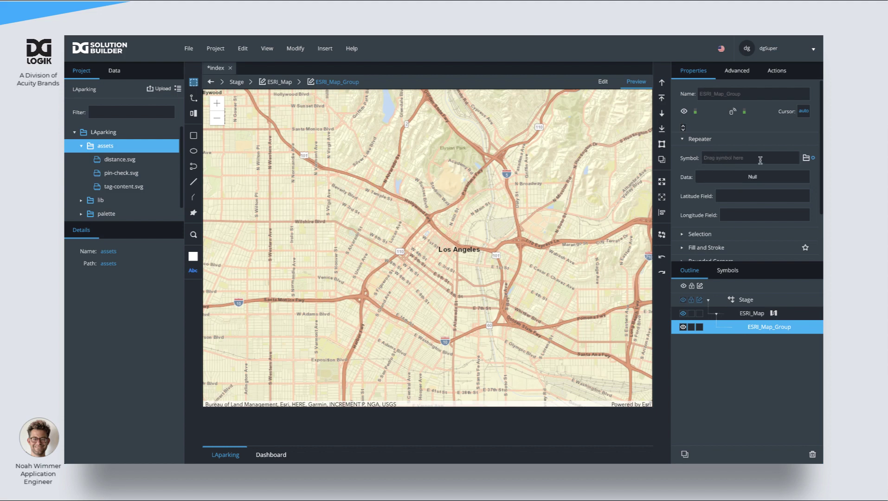
pyautogui.click(806, 158)
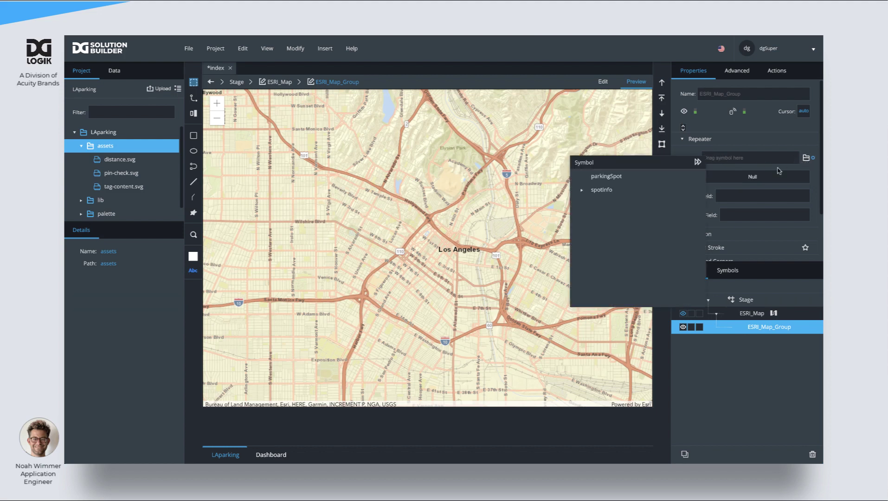
pyautogui.click(612, 177)
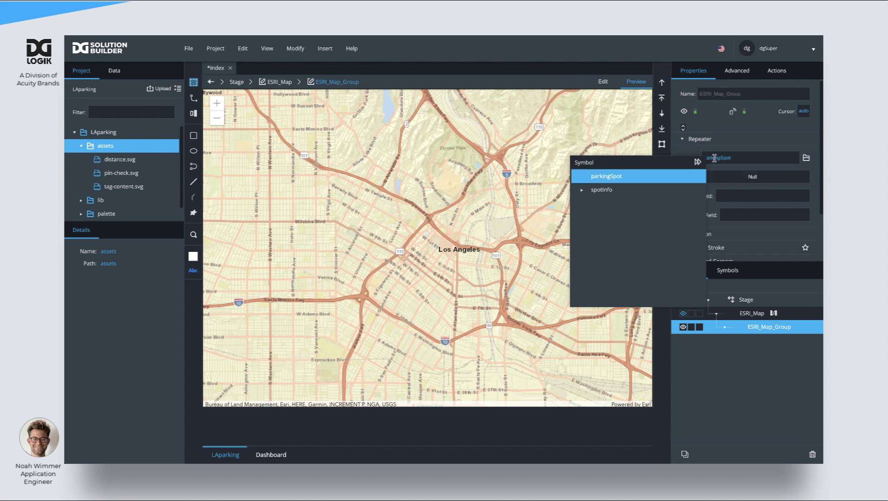
pyautogui.click(746, 158)
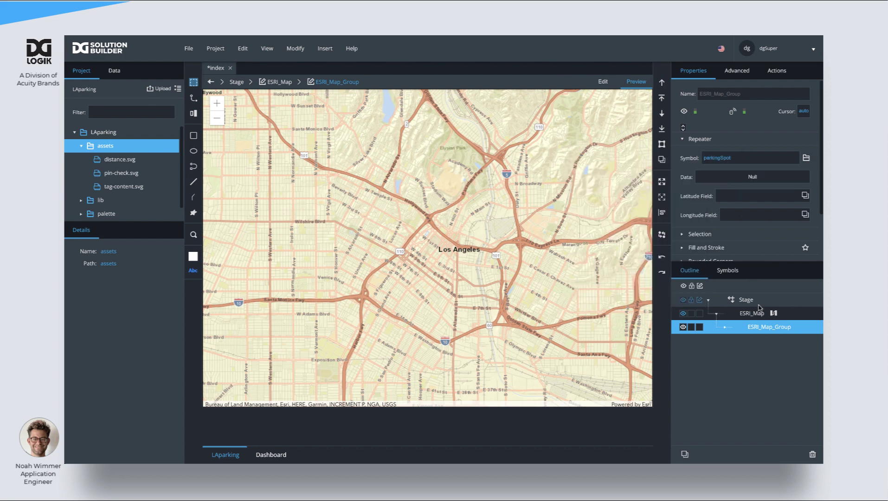
# Bind the tableFilter output from the ESRI_Map dataflow to the repeater data of ESRI_Map_Group.
pyautogui.click(774, 313)
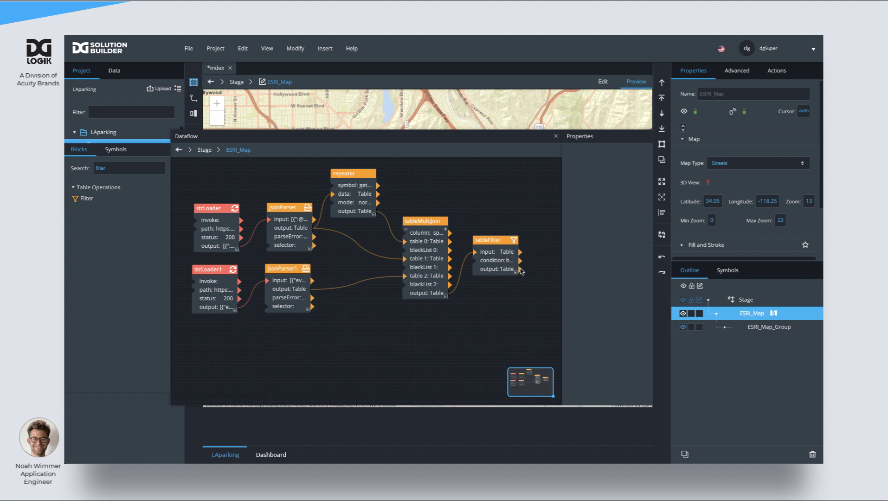
pyautogui.click(755, 327)
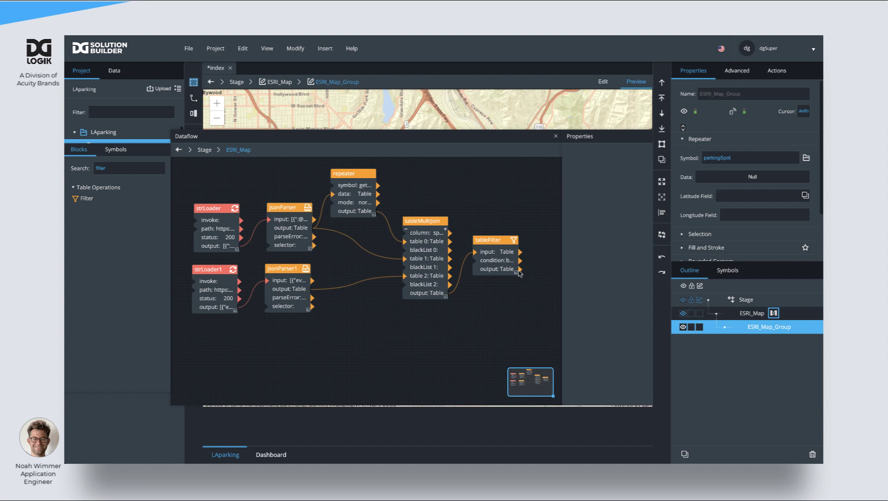
pyautogui.moveTo(520, 274); pyautogui.dragTo(738, 178)
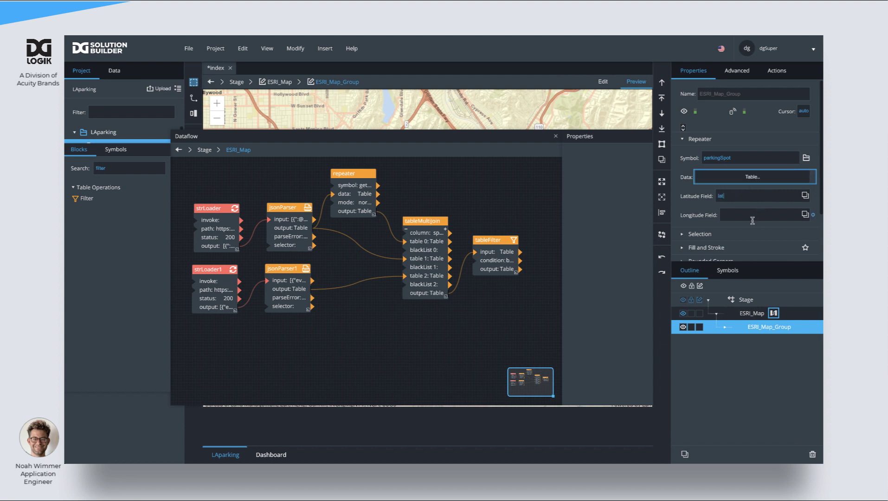
# Set the map group's latitude field to lat and longitude field to long, and close the dataflow.
pyautogui.click(752, 214)
pyautogui.press('Return')
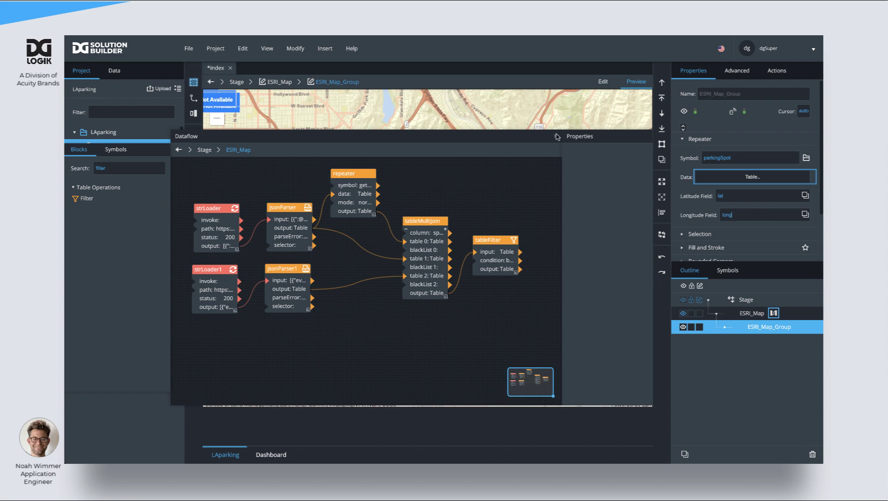
pyautogui.click(558, 137)
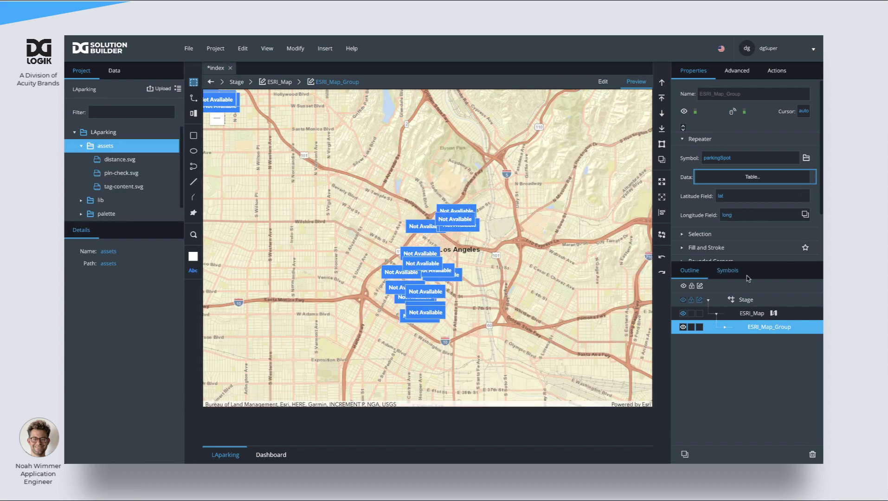
# Expand ESRI_Map_Group in the outline and show its renderer's price property.
pyautogui.click(728, 328)
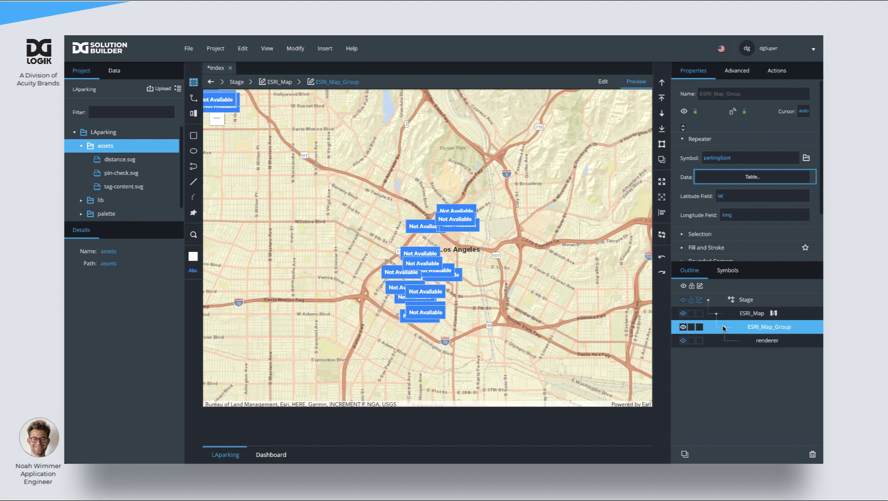
pyautogui.click(762, 342)
pyautogui.click(707, 105)
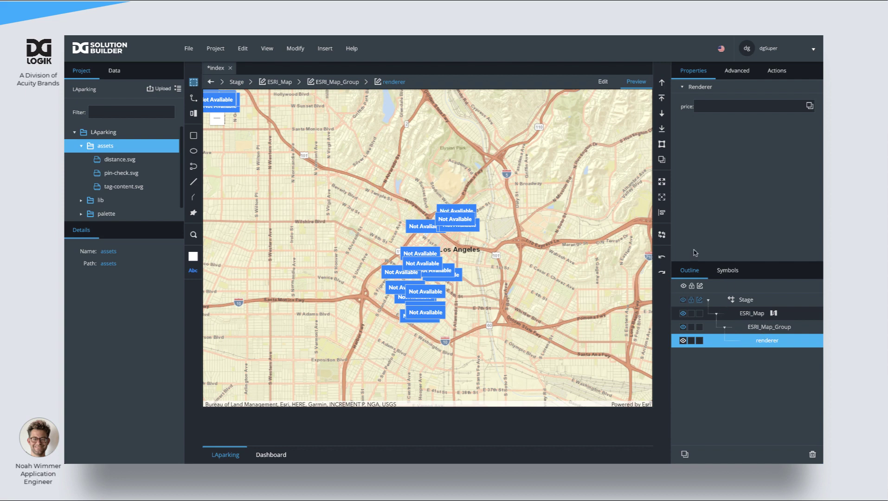
pyautogui.click(773, 314)
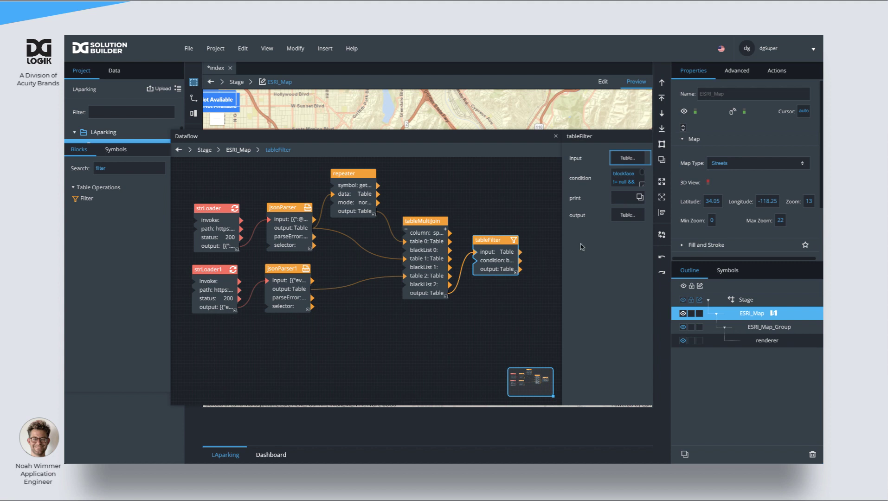
pyautogui.click(622, 221)
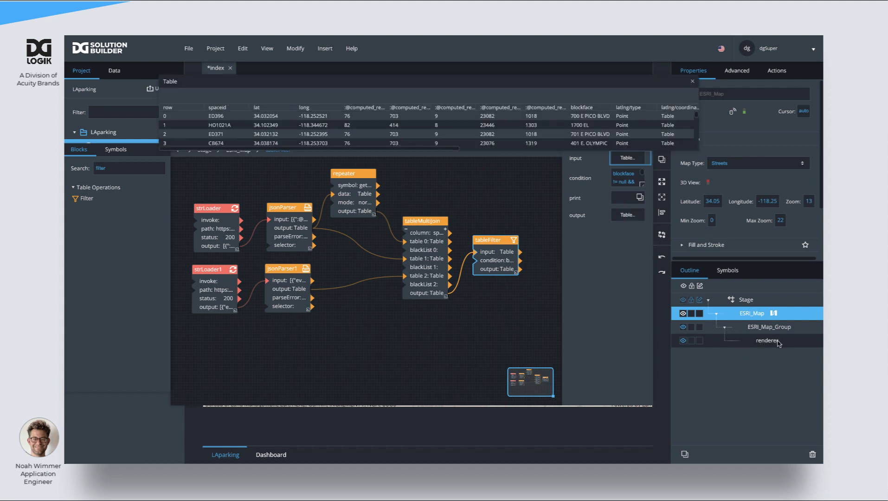
pyautogui.click(771, 340)
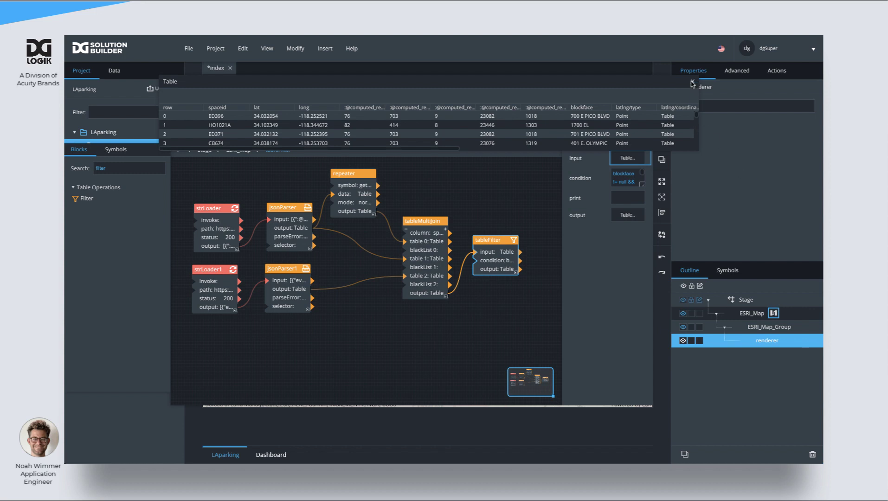
pyautogui.click(693, 82)
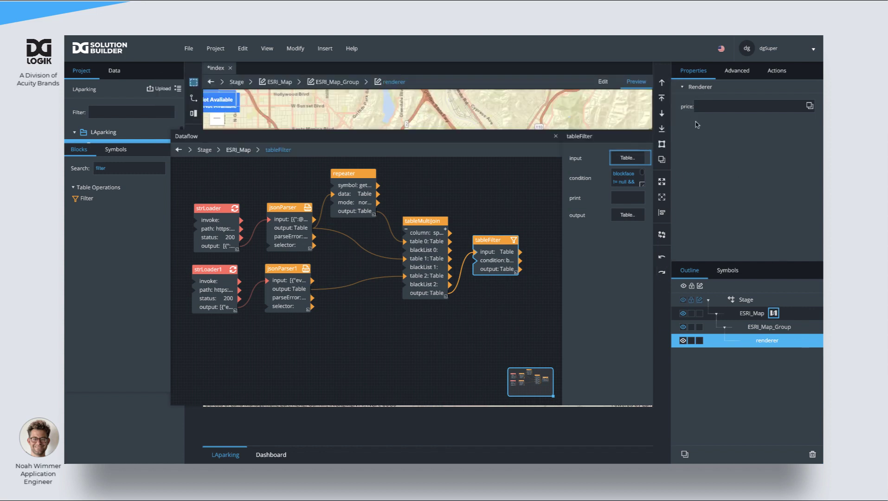
# Bind the raterange column of ESRI_Map_Group's data table to the renderer's price property and close the table.
pyautogui.click(770, 327)
pyautogui.click(748, 177)
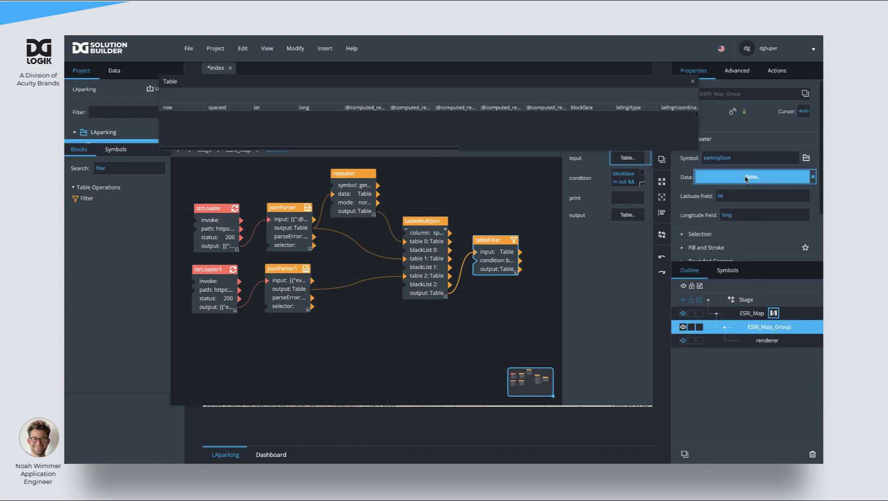
pyautogui.click(534, 181)
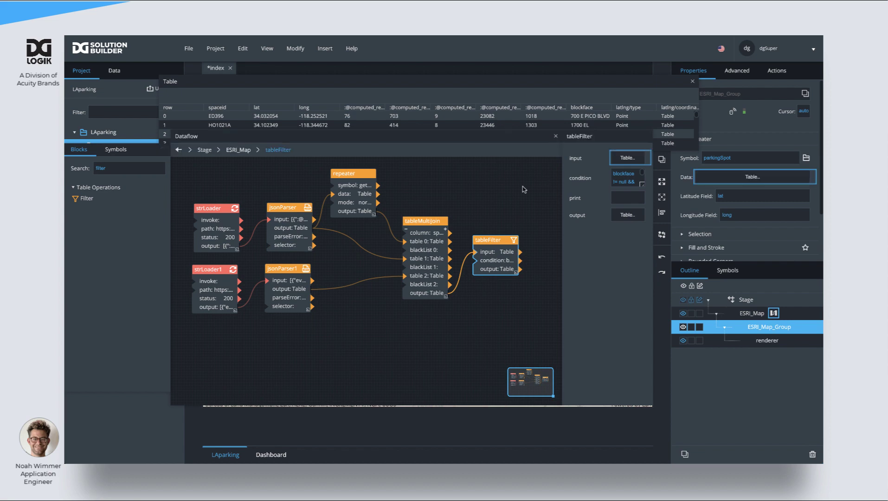
pyautogui.click(556, 137)
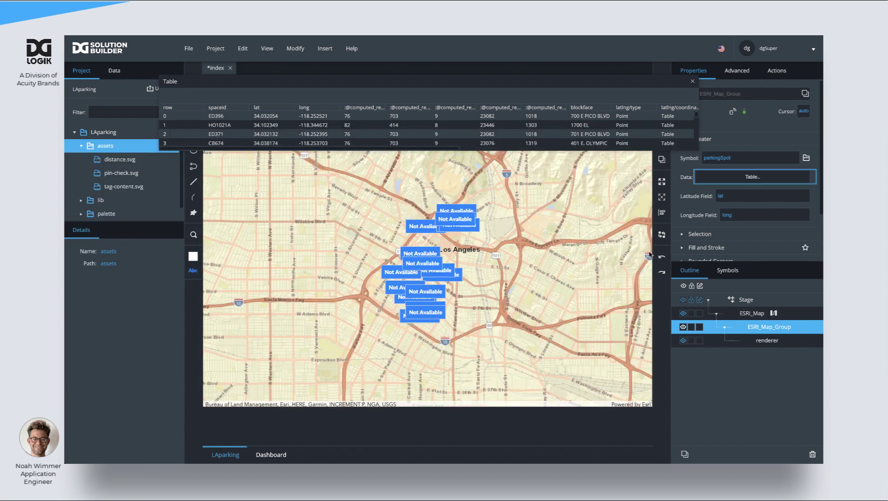
pyautogui.click(766, 341)
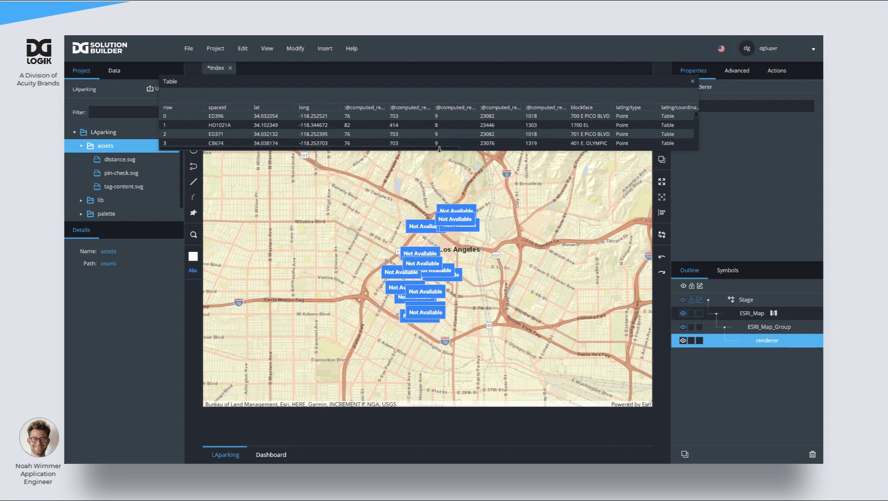
pyautogui.moveTo(439, 148); pyautogui.dragTo(607, 159)
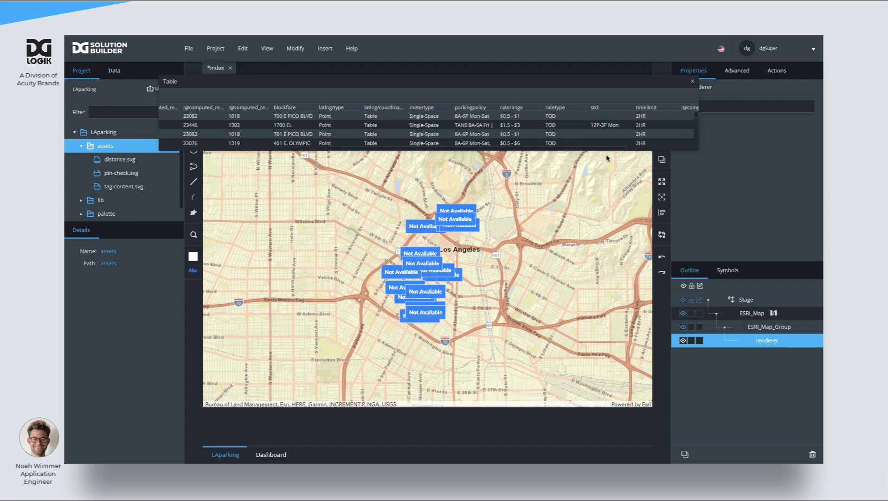
pyautogui.moveTo(658, 83); pyautogui.dragTo(584, 92)
pyautogui.moveTo(438, 119); pyautogui.dragTo(732, 121)
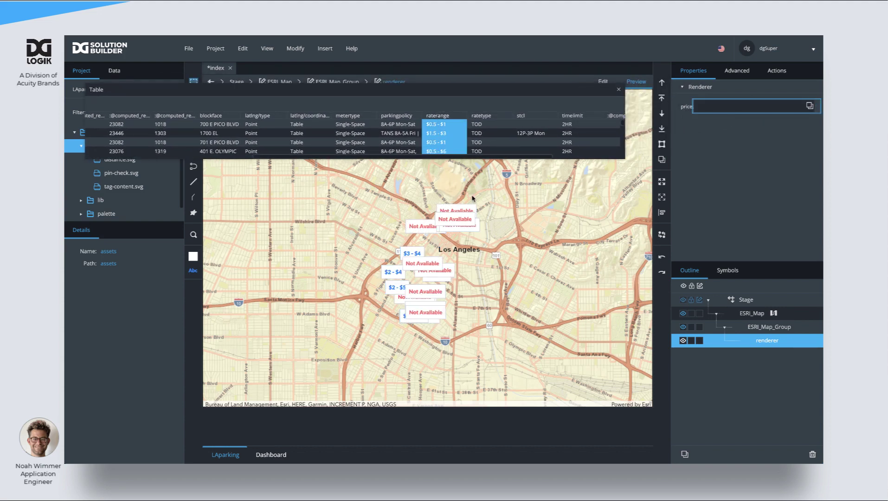
pyautogui.click(620, 90)
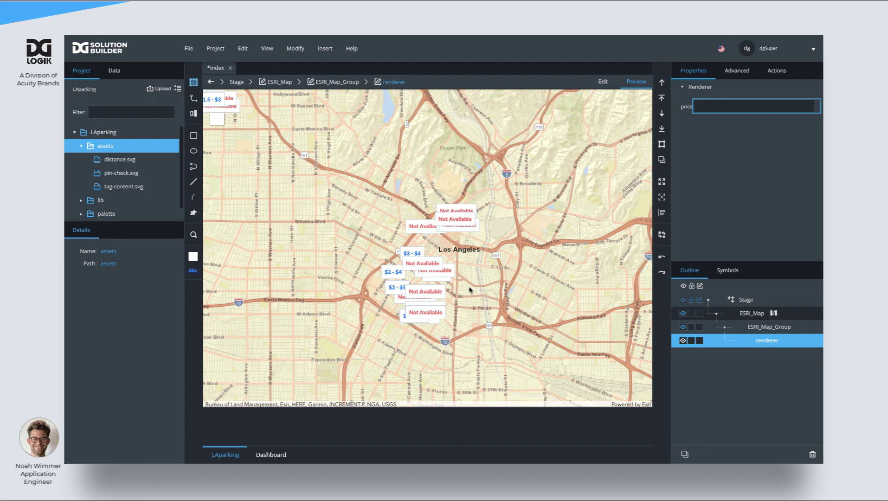
# Center the map on Downtown Los Angeles at zoom 15 and save the page.
pyautogui.moveTo(470, 290); pyautogui.dragTo(477, 258)
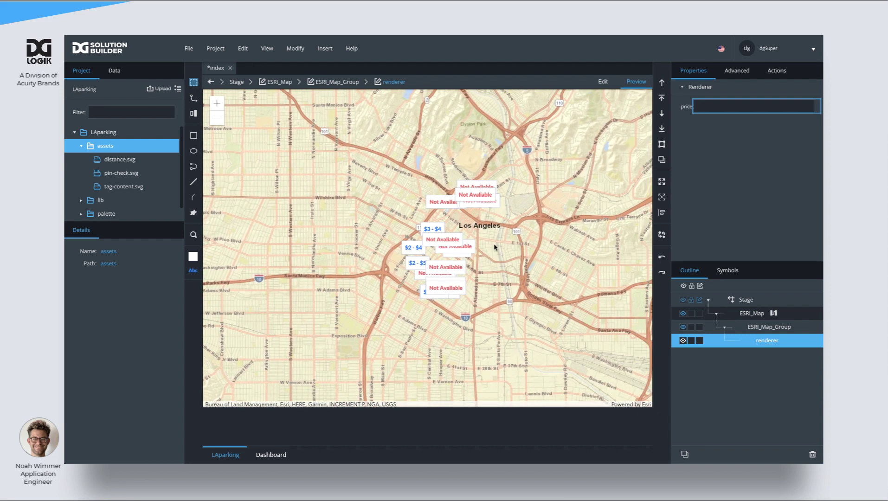
pyautogui.click(489, 268)
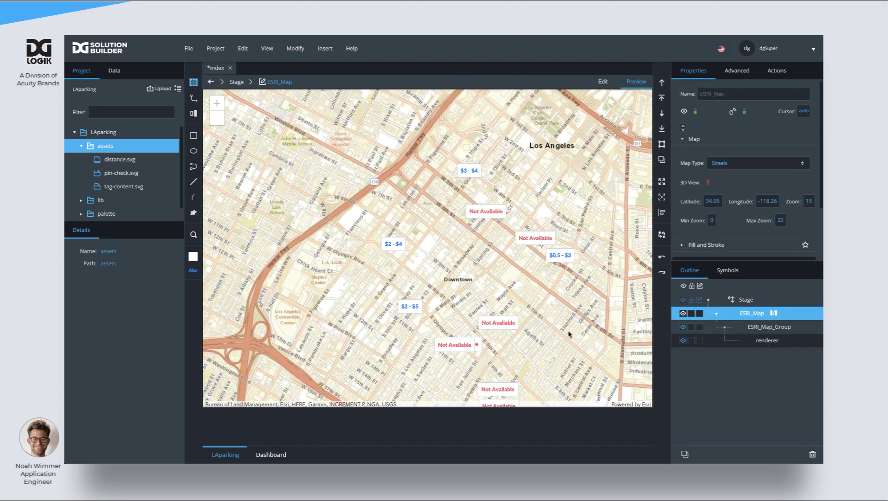
pyautogui.moveTo(556, 342); pyautogui.dragTo(590, 278)
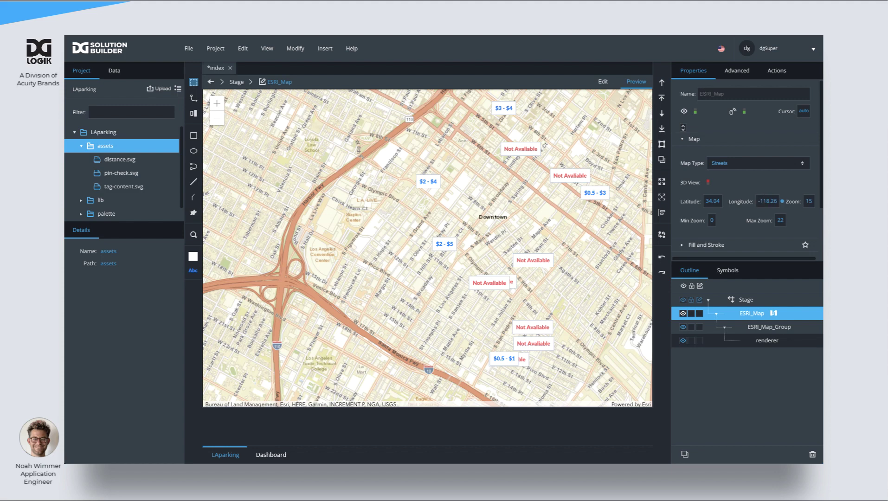
pyautogui.doubleClick(810, 201)
pyautogui.click(818, 201)
pyautogui.hotkey('ctrl', 's')
# Insert a Group component on the Stage and rename it nav.
pyautogui.rightClick(737, 301)
pyautogui.moveTo(627, 284)
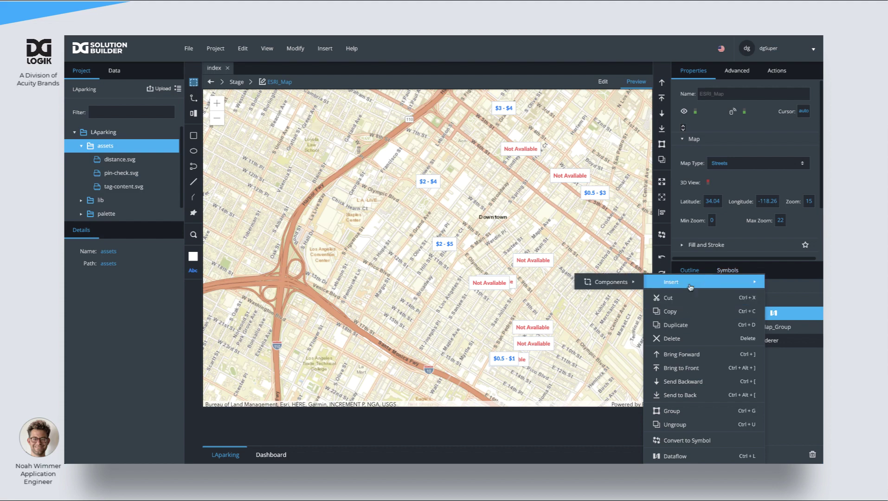
pyautogui.click(774, 301)
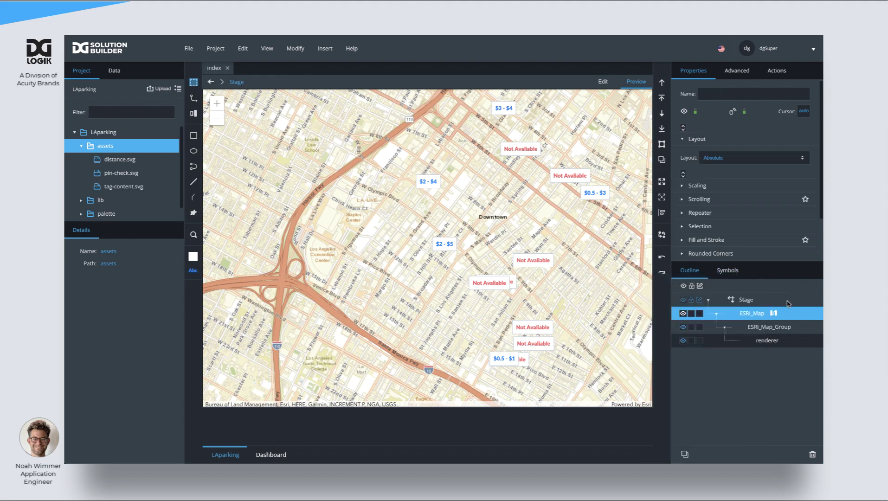
pyautogui.rightClick(774, 301)
pyautogui.moveTo(647, 307)
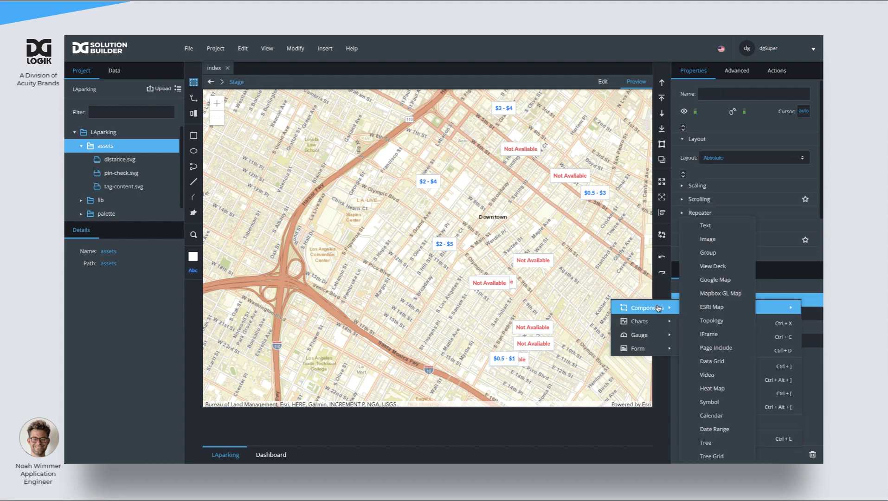
pyautogui.click(707, 253)
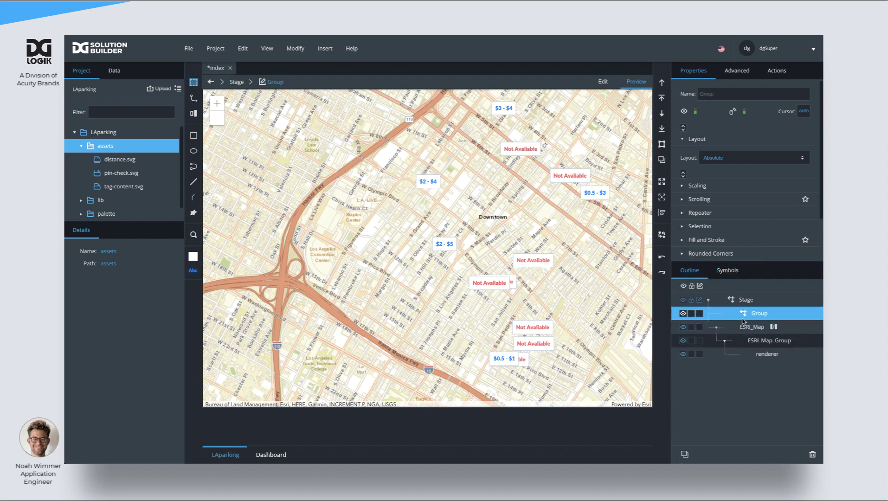
pyautogui.doubleClick(759, 315)
pyautogui.write('nav')
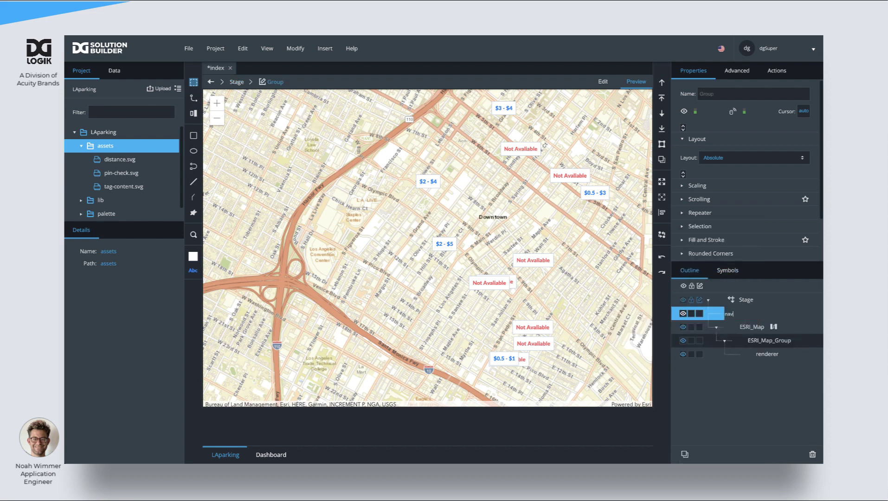
pyautogui.press('Return')
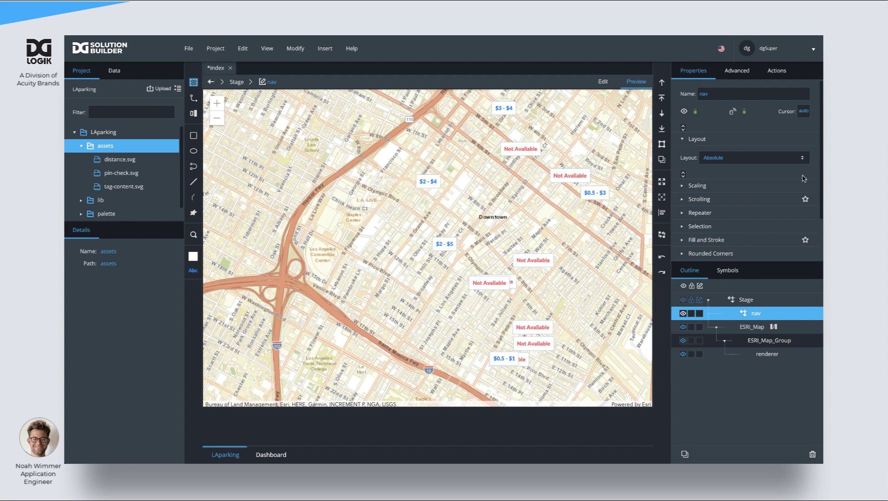
# Set the nav group's layout to Vertical and give it a solid white fill.
pyautogui.click(777, 161)
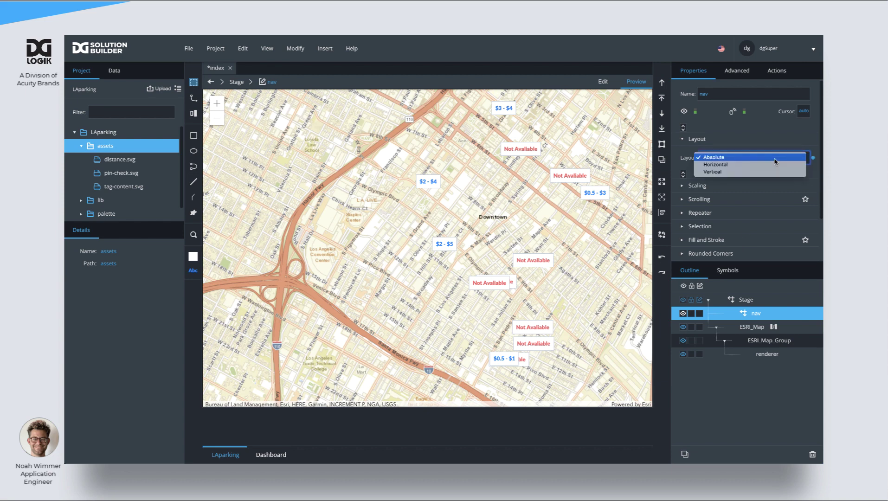
pyautogui.click(751, 172)
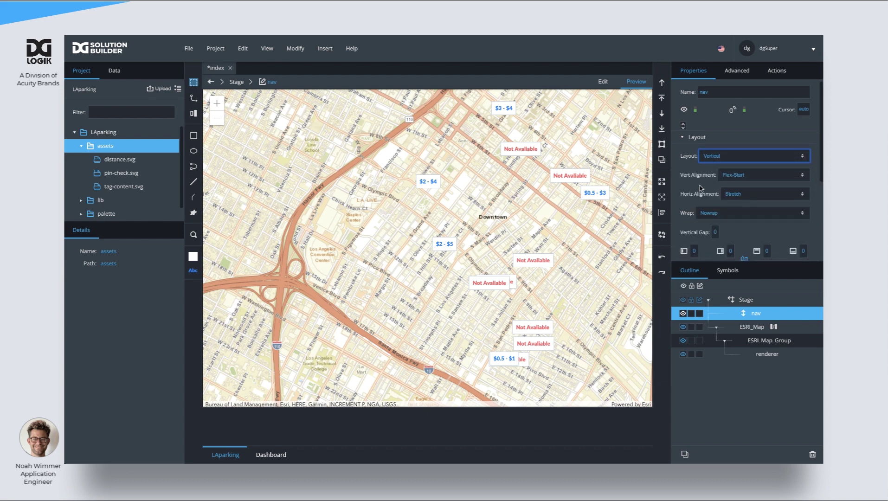
pyautogui.scroll(-3, 702, 181)
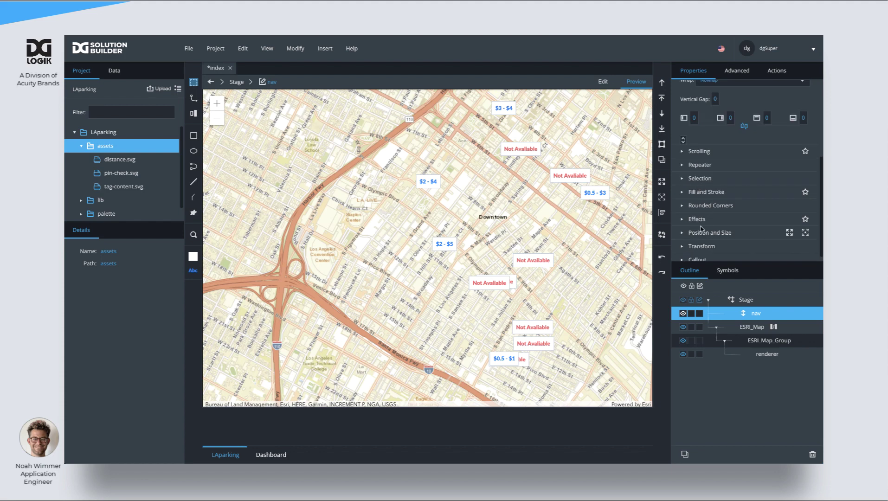
pyautogui.scroll(-1, 705, 219)
pyautogui.click(683, 187)
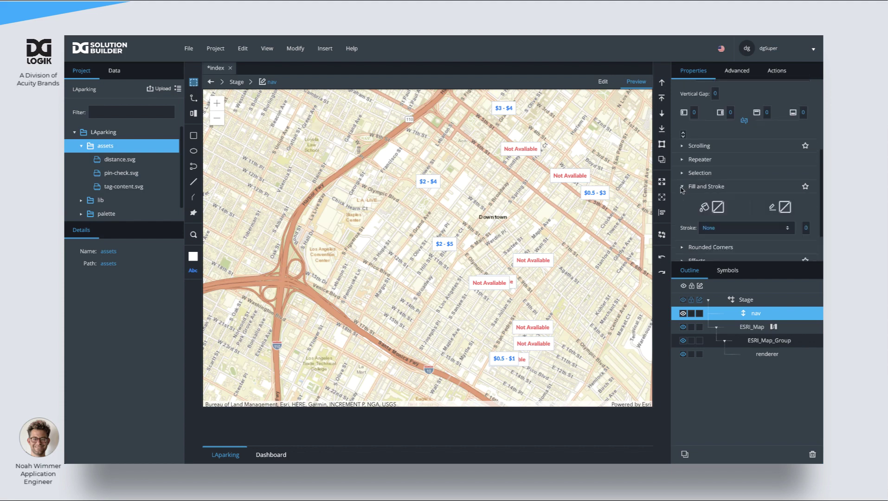
pyautogui.click(718, 208)
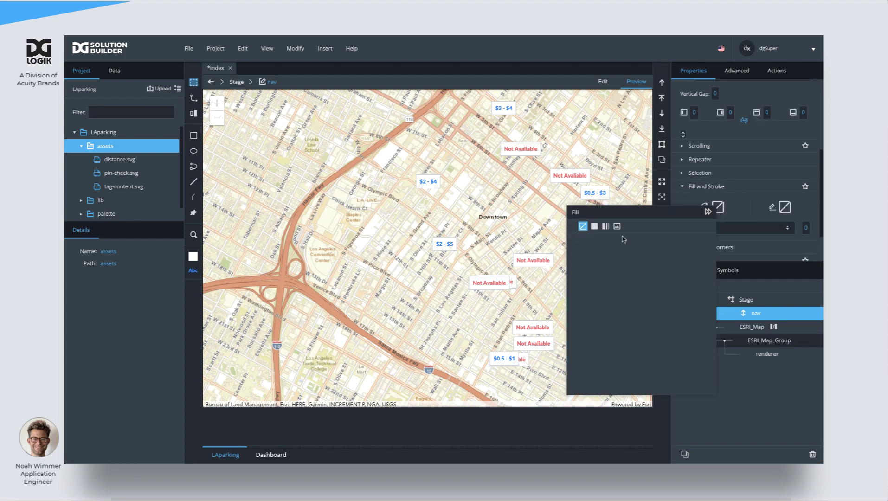
pyautogui.click(595, 226)
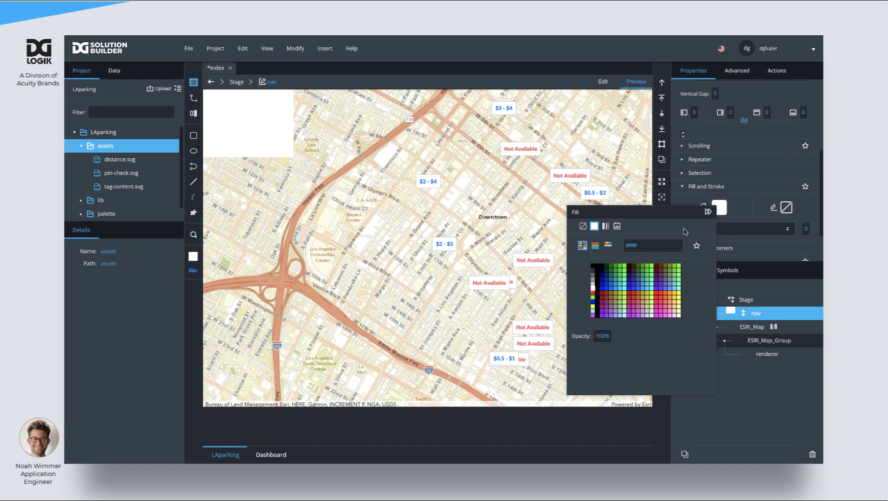
pyautogui.click(737, 211)
# Set the nav group's width to 275 px and its height to 80%.
pyautogui.scroll(-2, 727, 204)
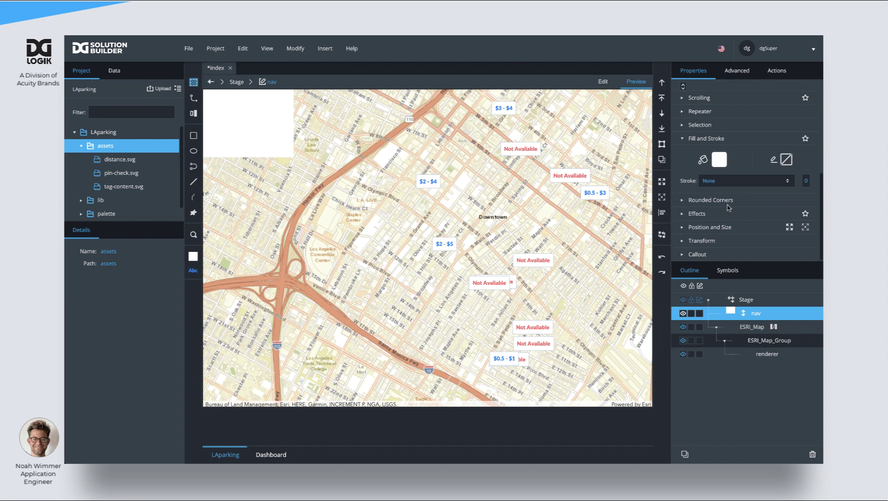
pyautogui.click(683, 227)
pyautogui.scroll(-2, 686, 223)
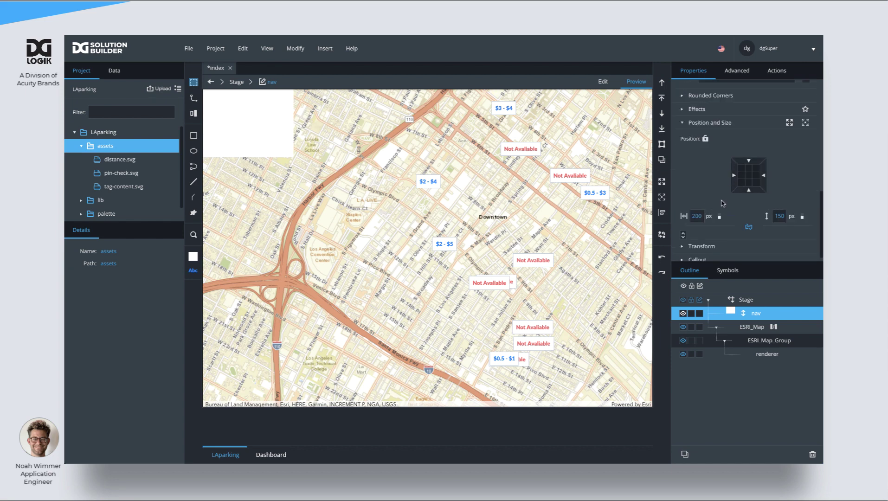
pyautogui.doubleClick(698, 216)
pyautogui.write('275')
pyautogui.press('Return')
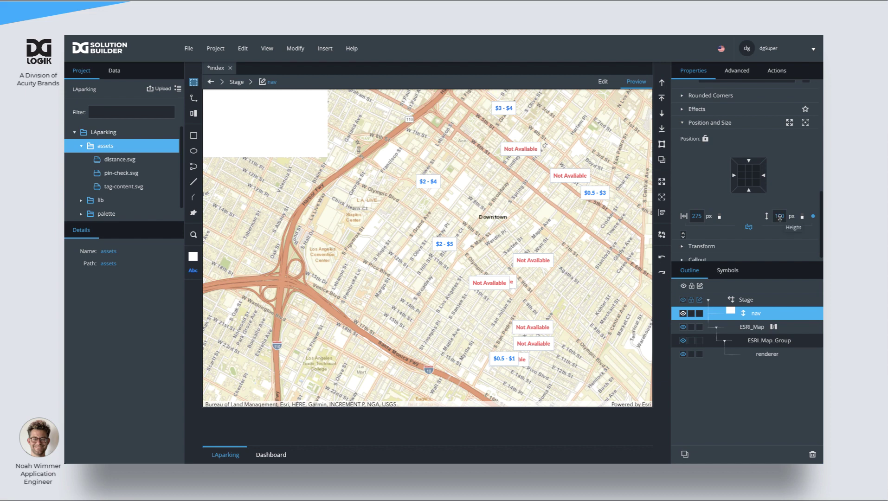
pyautogui.click(779, 216)
pyautogui.write('80')
pyautogui.press('Return')
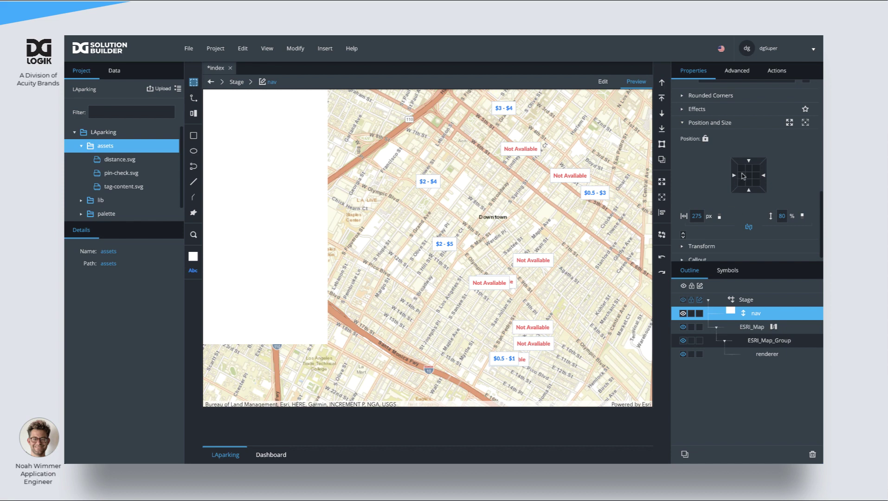
# Position the nav group with a top offset of 10% and a left offset of 8%.
pyautogui.click(747, 159)
pyautogui.click(738, 148)
pyautogui.write('10')
pyautogui.press('Return')
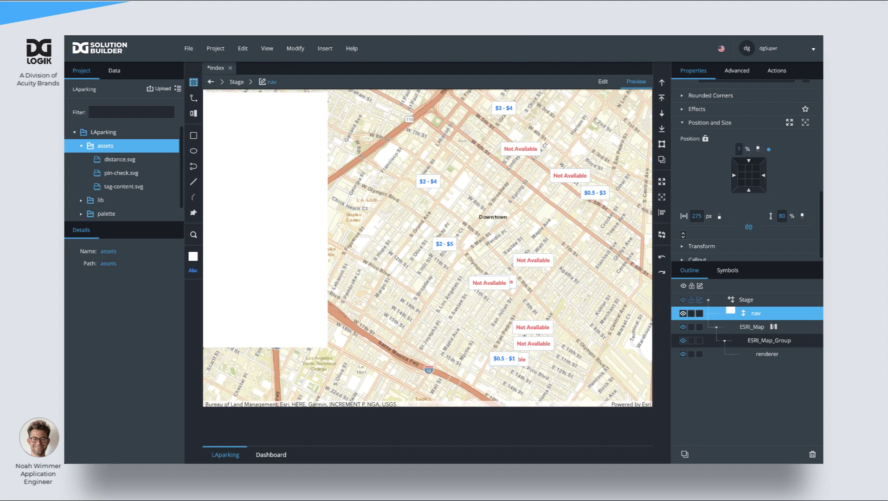
pyautogui.doubleClick(740, 148)
pyautogui.write('10')
pyautogui.press('Return')
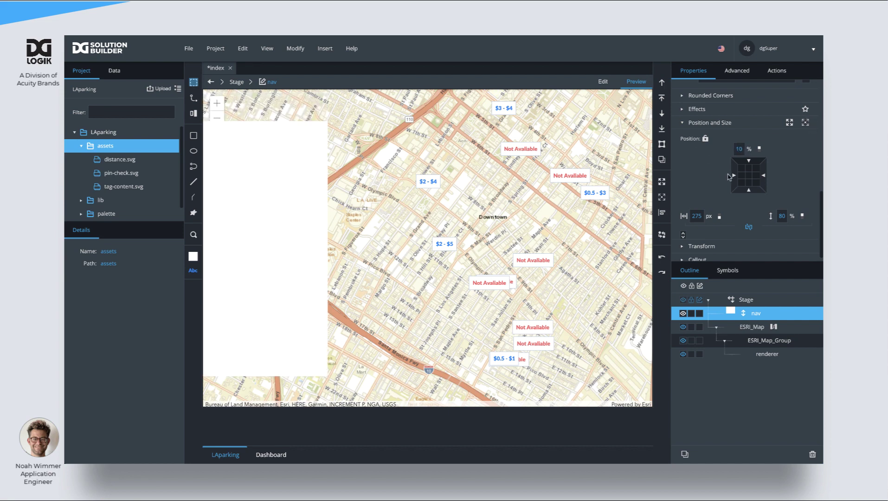
pyautogui.click(734, 176)
pyautogui.doubleClick(697, 176)
pyautogui.write('8%')
pyautogui.press('Return')
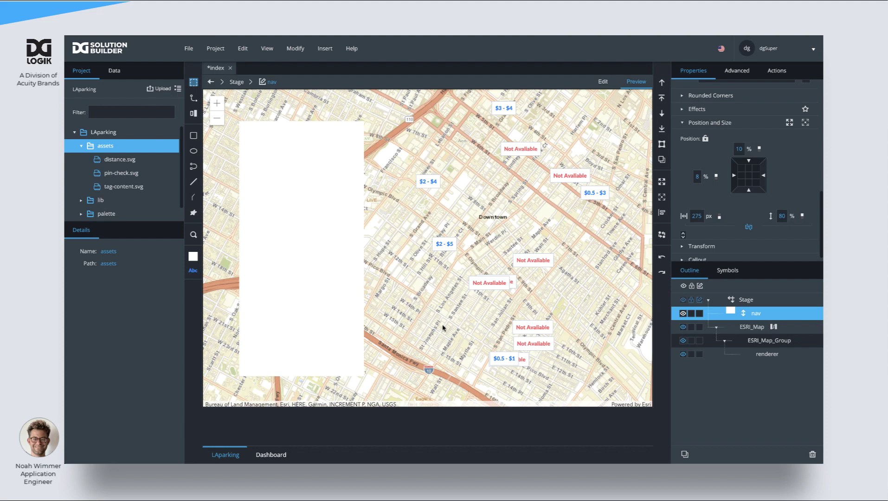
# Insert a Data Grid component inside the nav group.
pyautogui.rightClick(754, 315)
pyautogui.moveTo(725, 282)
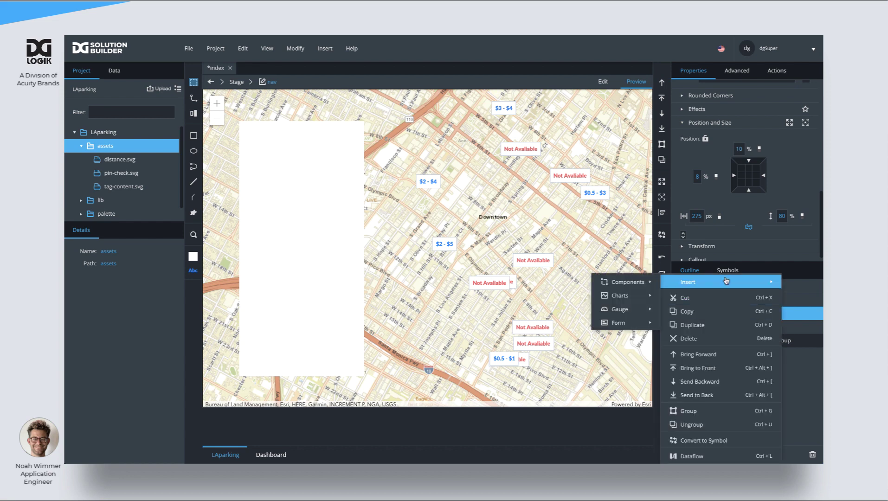
pyautogui.moveTo(631, 284)
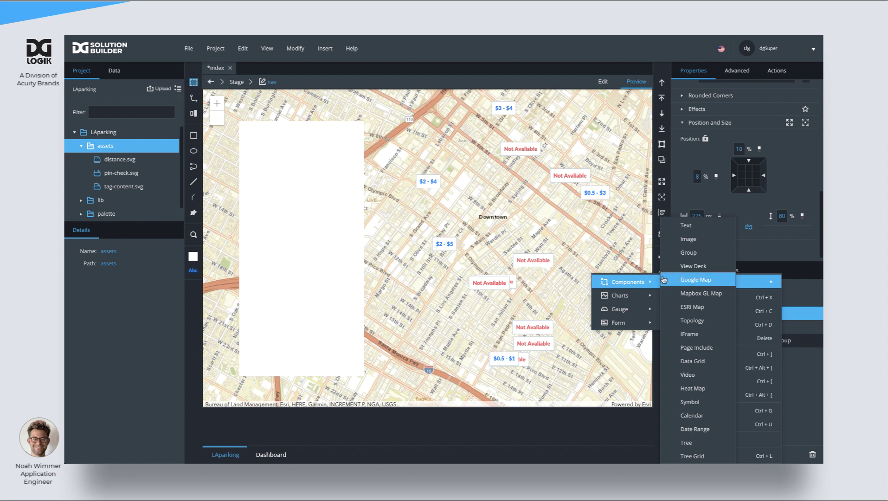
pyautogui.click(698, 362)
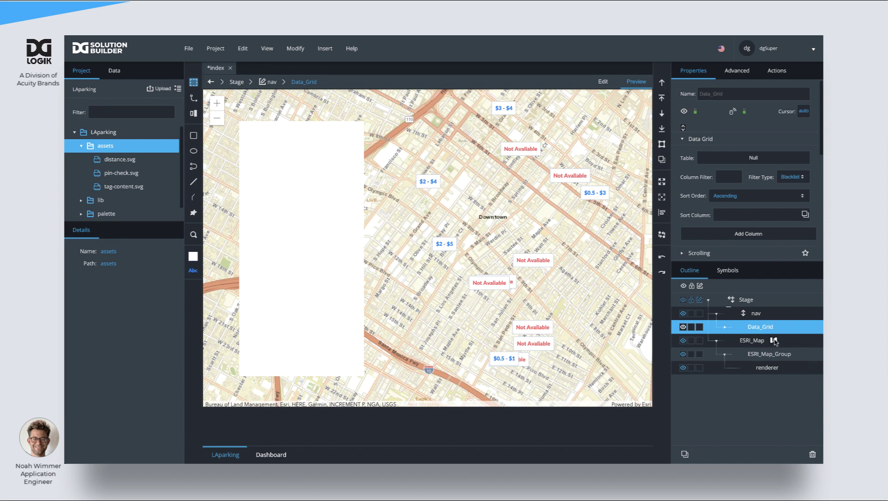
# Bind the tableFilter output from ESRI_Map's dataflow to Data_Grid's Table property and close the dataflow.
pyautogui.click(774, 341)
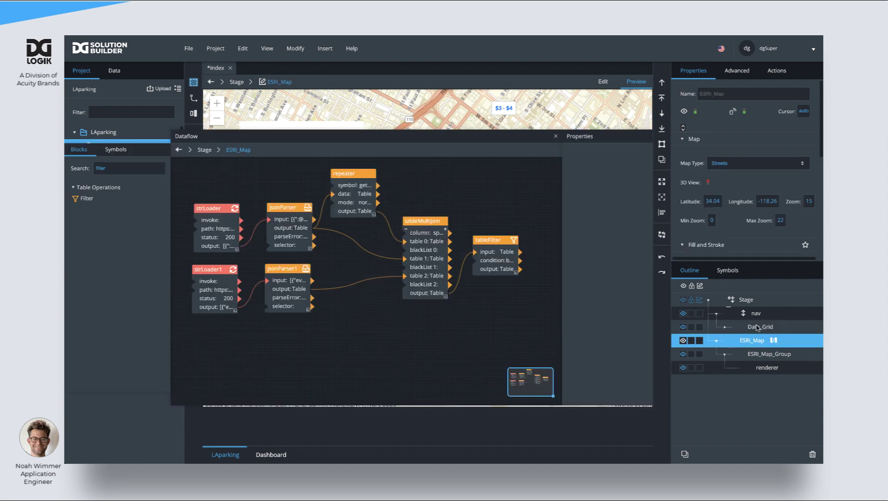
pyautogui.click(758, 328)
pyautogui.moveTo(521, 269); pyautogui.dragTo(745, 158)
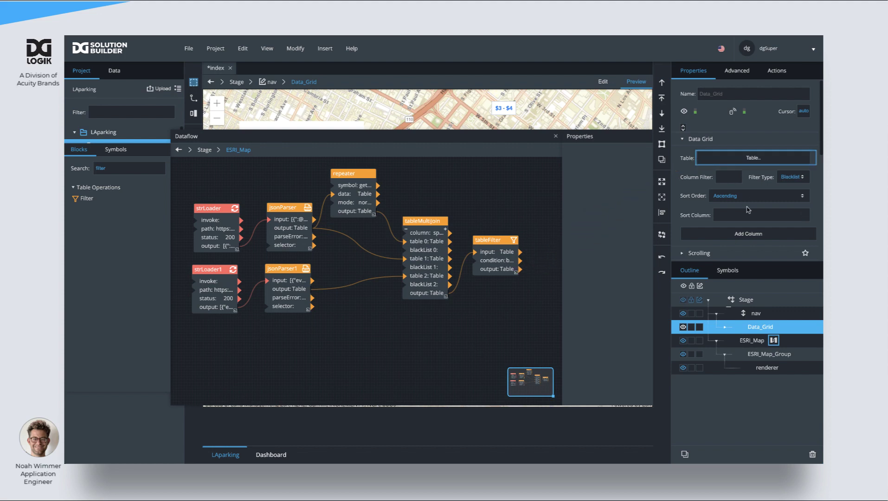
pyautogui.click(556, 136)
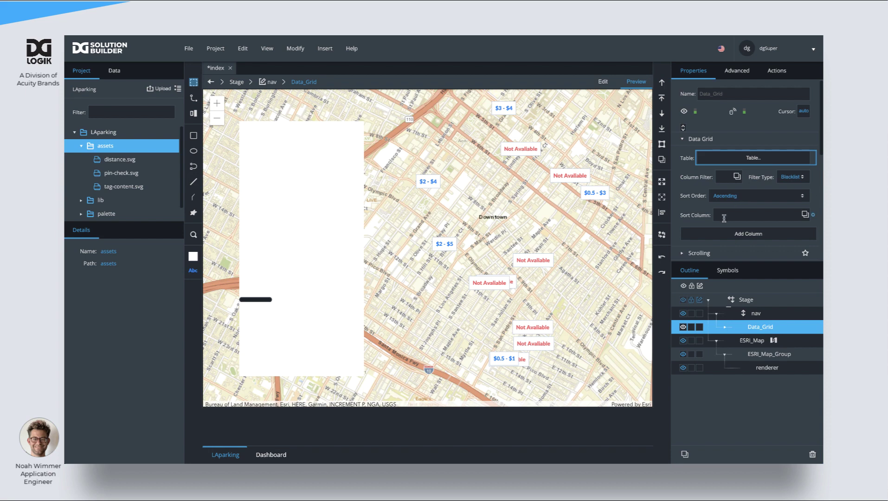
# Set Data_Grid's width and height to 100%.
pyautogui.scroll(-5, 724, 218)
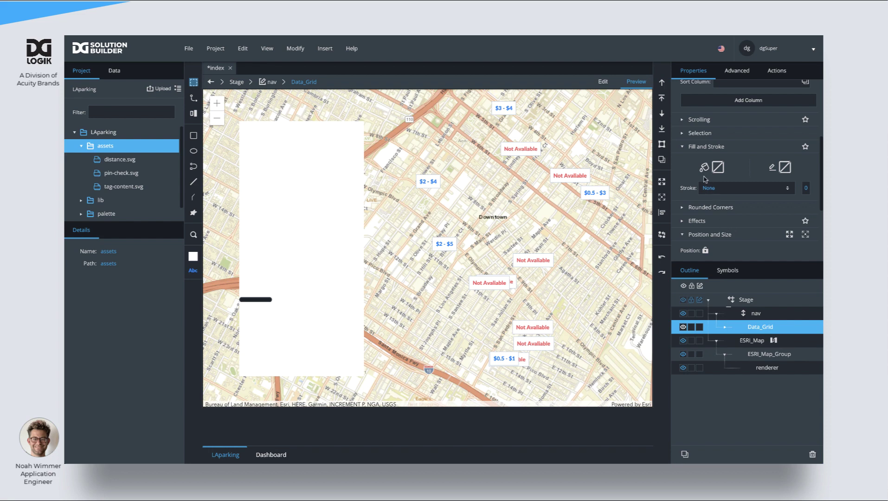
pyautogui.scroll(-2, 700, 197)
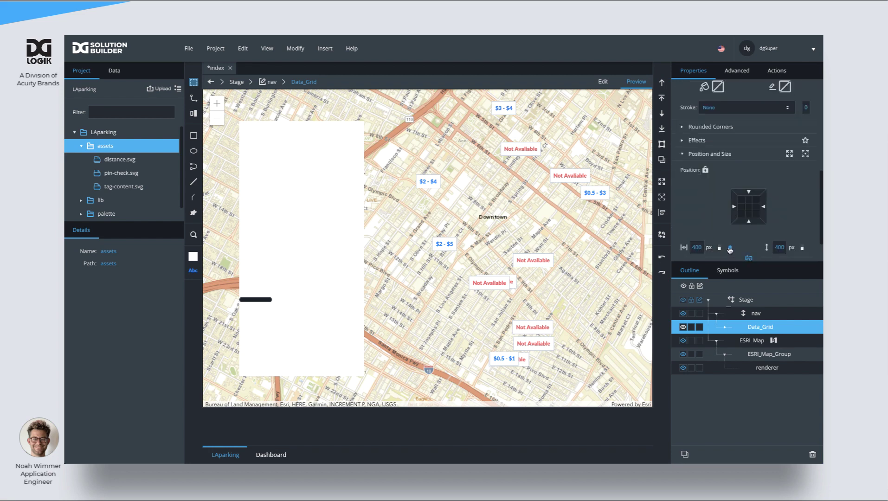
pyautogui.doubleClick(699, 248)
pyautogui.write('1')
pyautogui.write('00%')
pyautogui.press('Return')
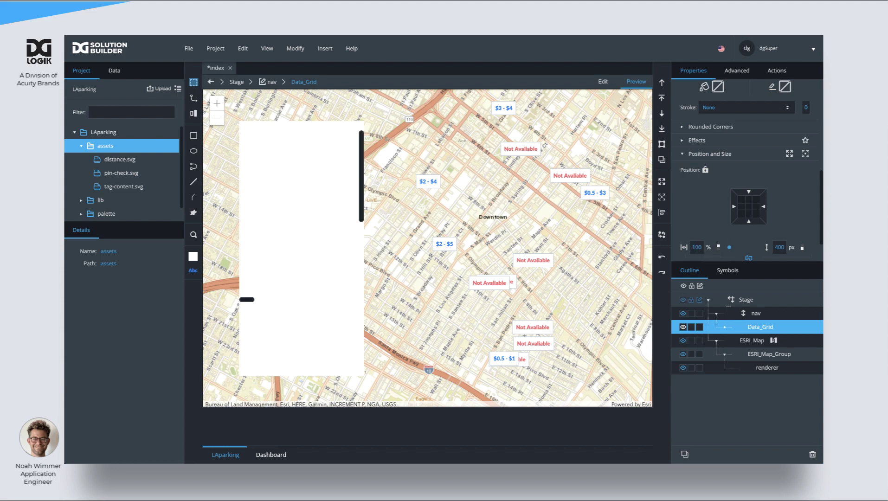
pyautogui.doubleClick(780, 247)
pyautogui.write('100%')
pyautogui.press('Return')
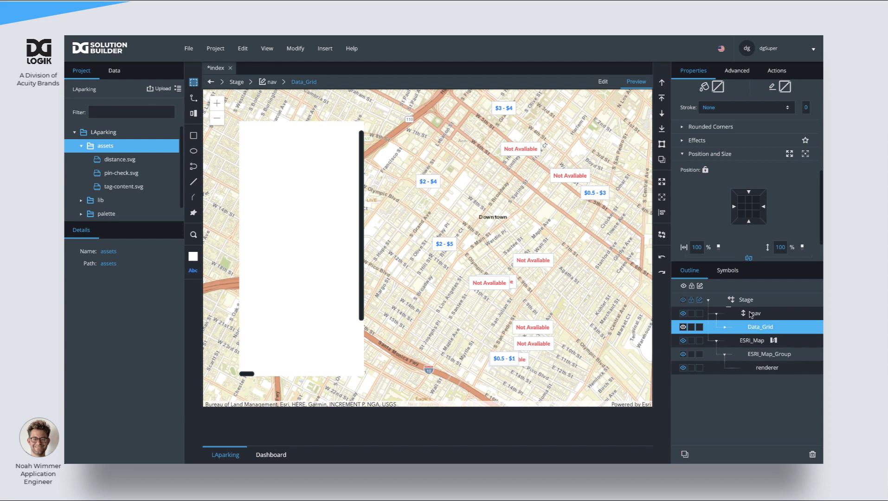
# Expand Data_Grid in the outline and set its Header height to 0.
pyautogui.click(725, 328)
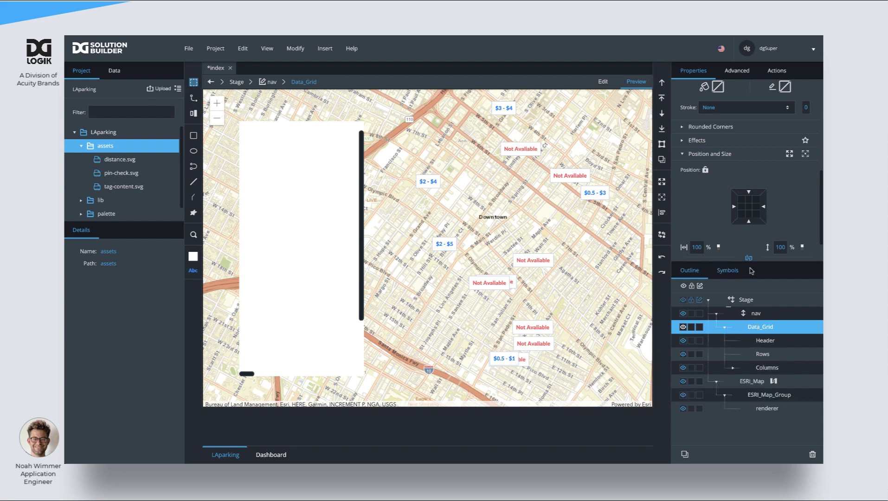
pyautogui.click(767, 343)
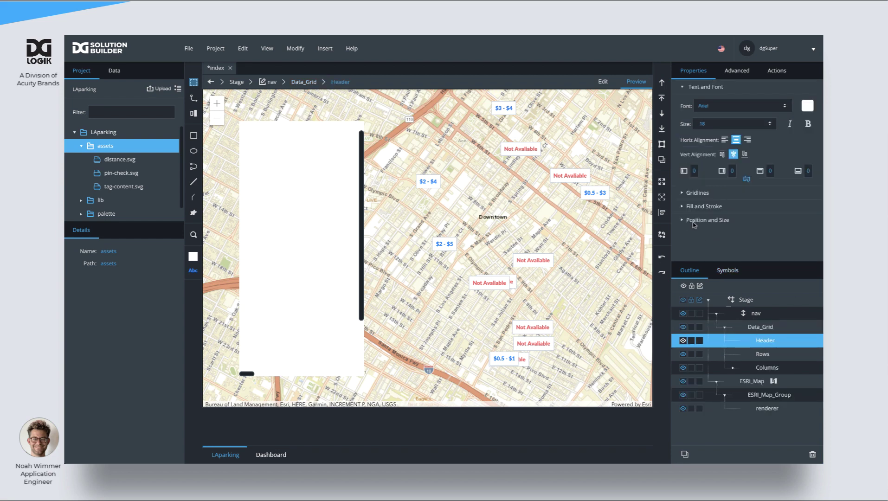
pyautogui.press('BackSpace')
pyautogui.write('0')
# Set the height of Data_Grid's Rows to 115 px.
pyautogui.click(764, 356)
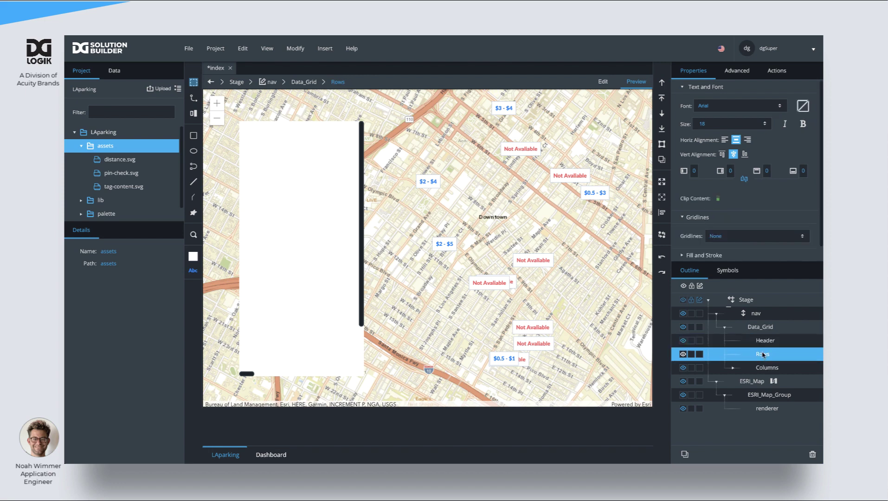
pyautogui.click(733, 216)
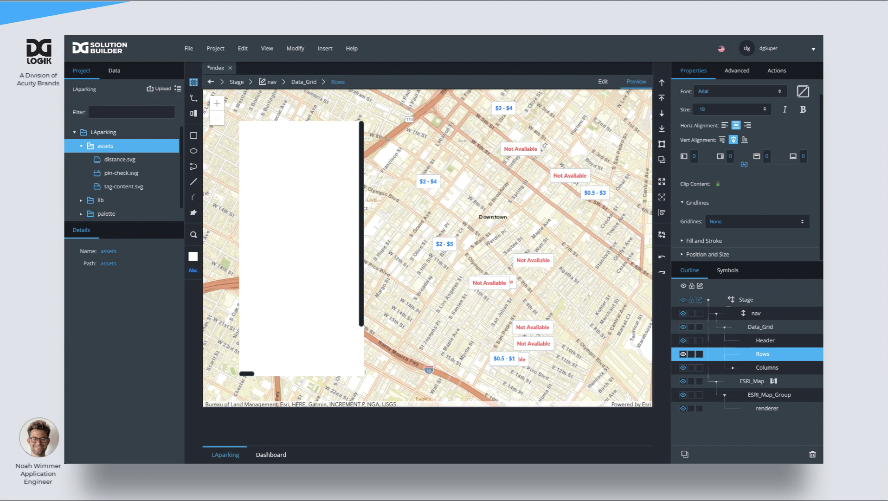
pyautogui.click(683, 255)
pyautogui.scroll(-1, 717, 228)
pyautogui.click(696, 249)
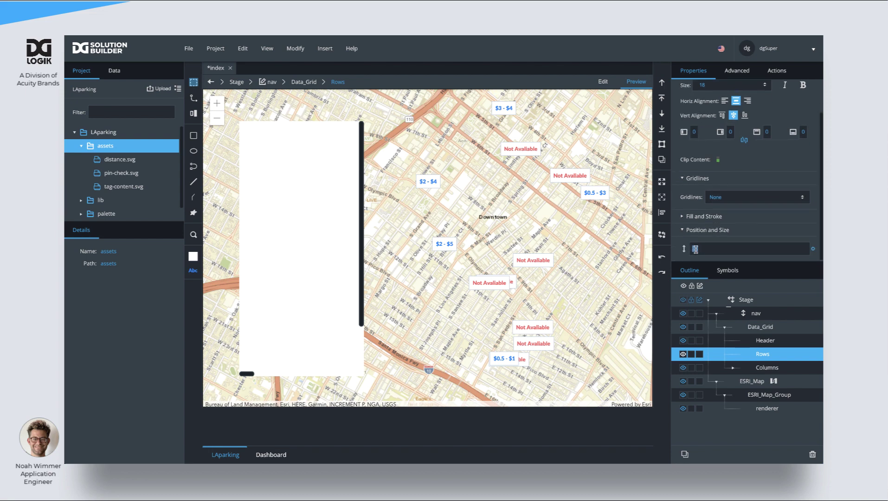
pyautogui.write('115')
pyautogui.press('Return')
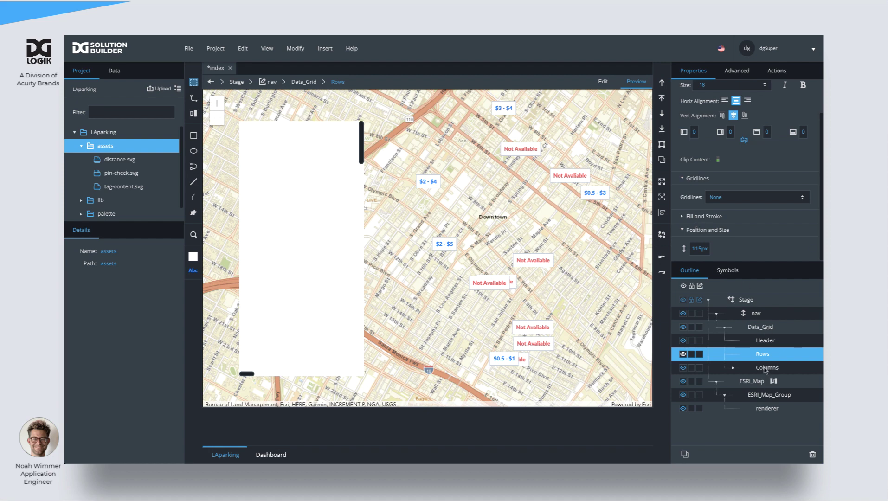
# Expand Data_Grid's Columns in the outline and set Column 0's type to Name.
pyautogui.click(734, 370)
pyautogui.click(734, 369)
pyautogui.click(773, 384)
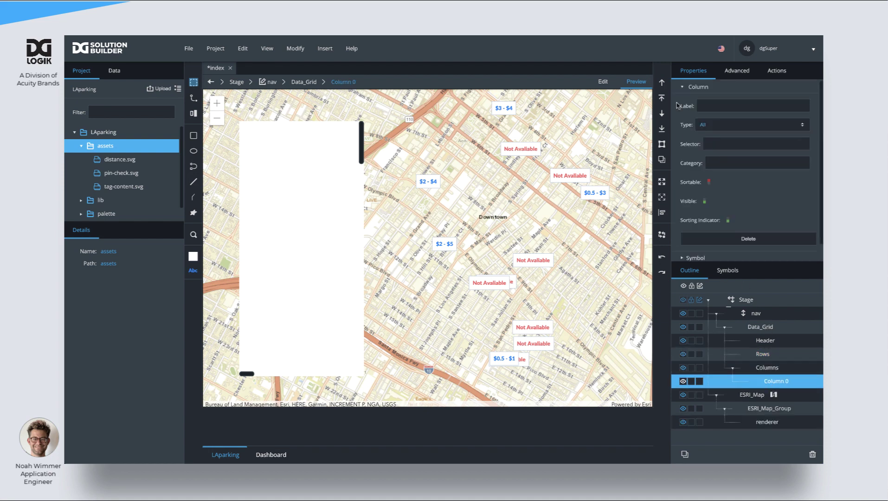
pyautogui.click(717, 126)
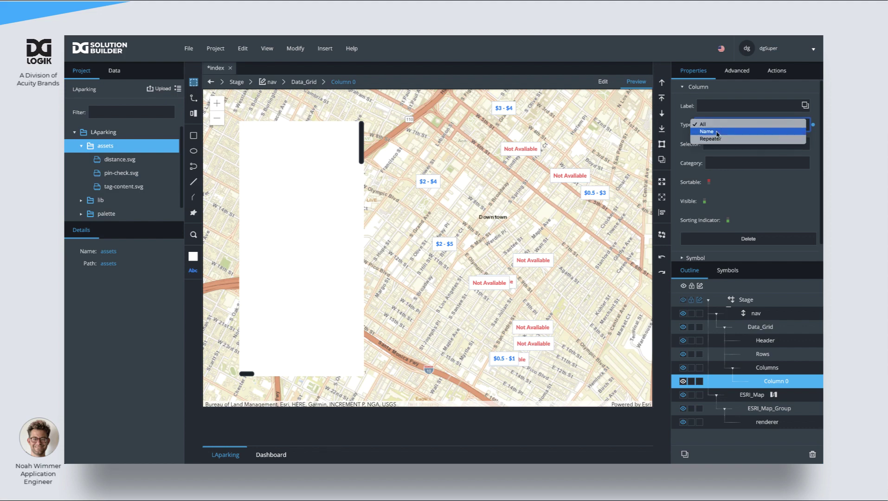
pyautogui.click(717, 132)
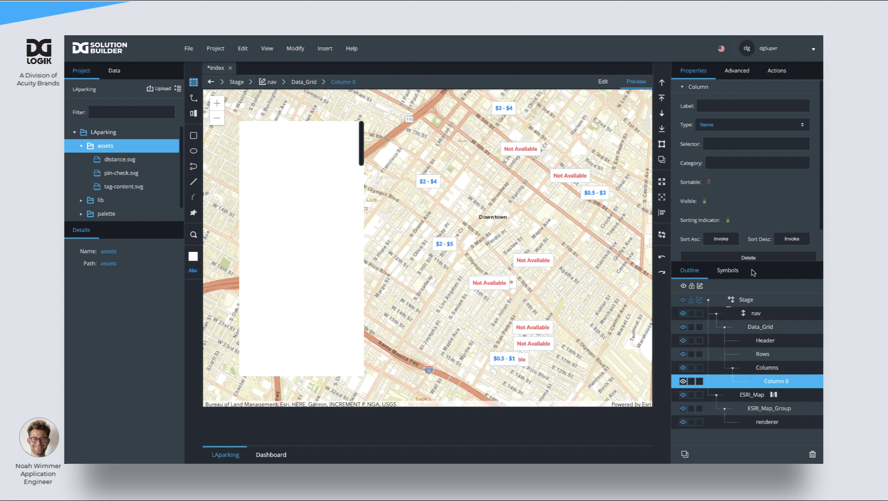
# Assign the spotInfo symbol to Column 0.
pyautogui.scroll(-1, 742, 241)
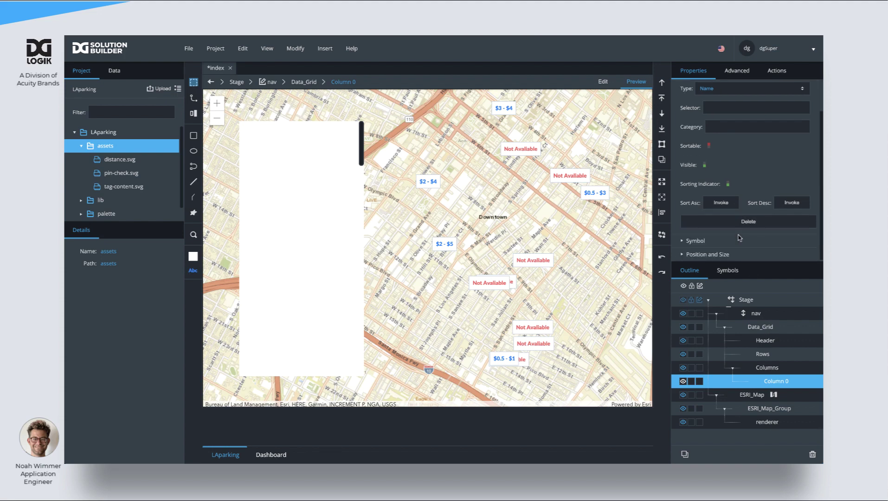
pyautogui.click(683, 242)
pyautogui.scroll(-1, 713, 206)
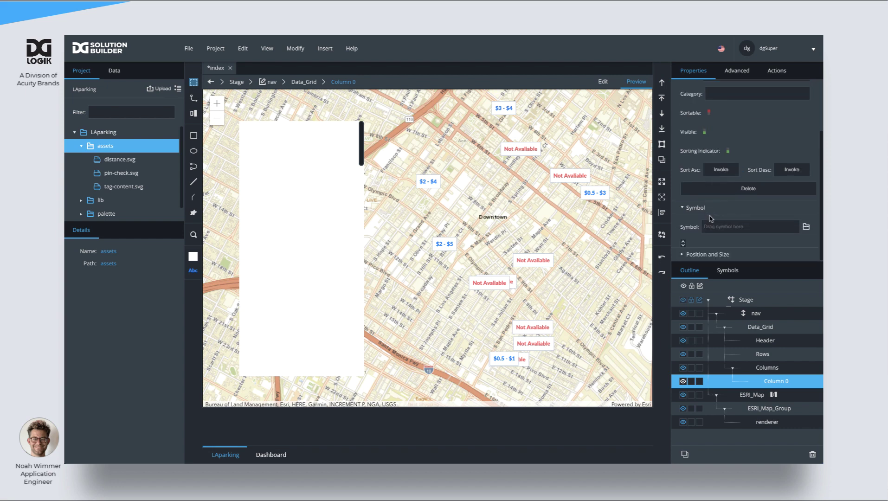
pyautogui.click(806, 227)
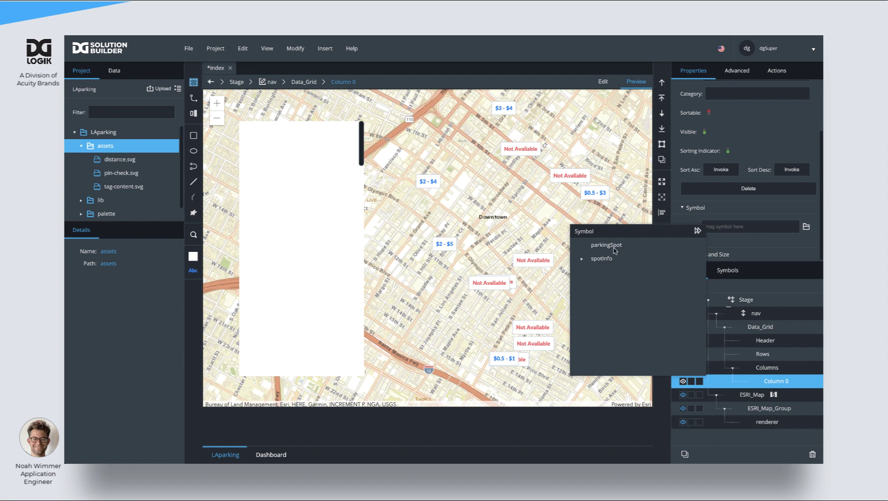
pyautogui.click(606, 262)
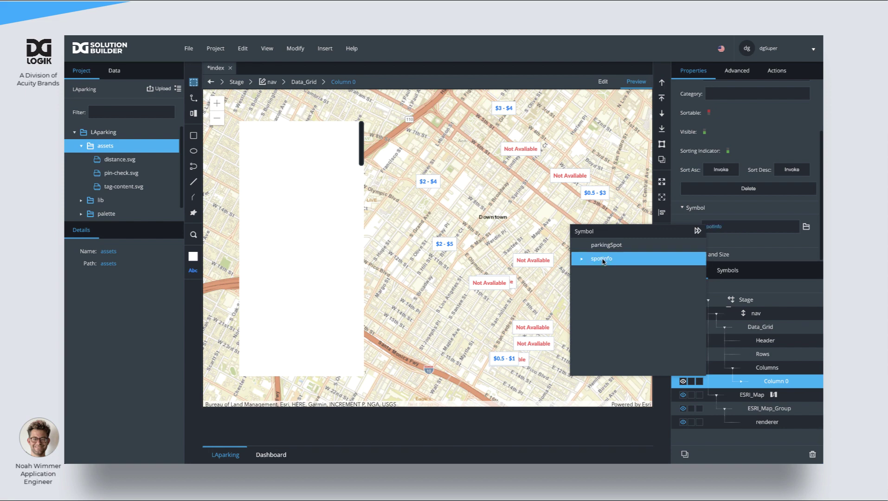
pyautogui.click(729, 228)
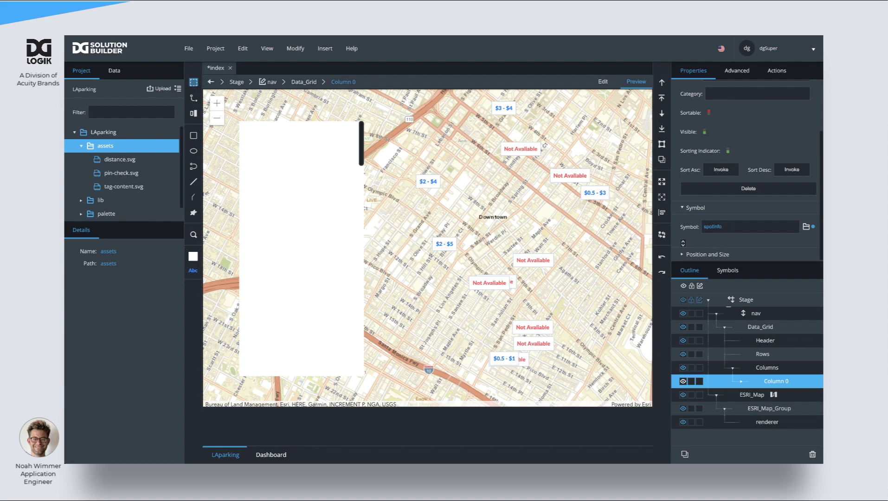
# Expand Column 0 to check its renderer and set the column's selector to blockface.
pyautogui.click(741, 383)
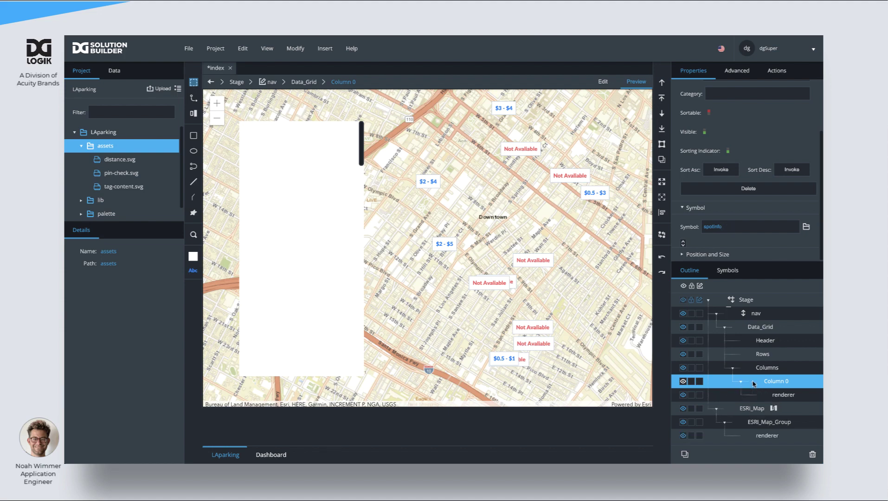
pyautogui.click(781, 396)
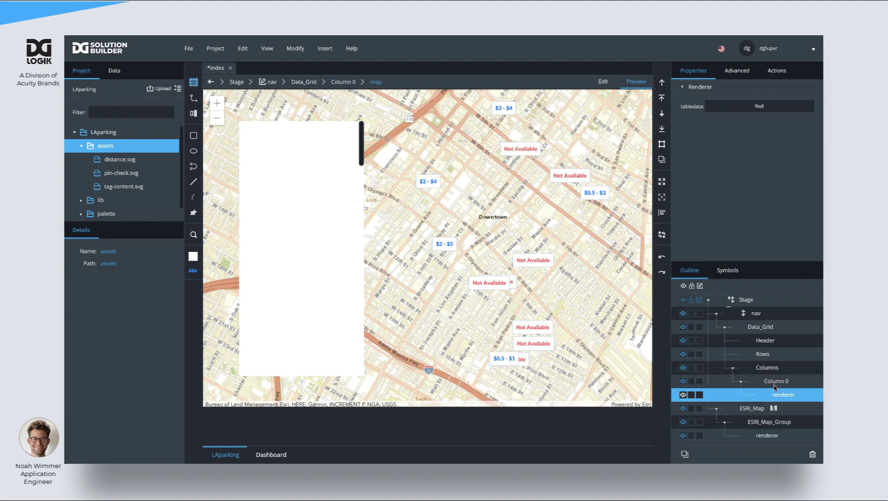
pyautogui.click(774, 385)
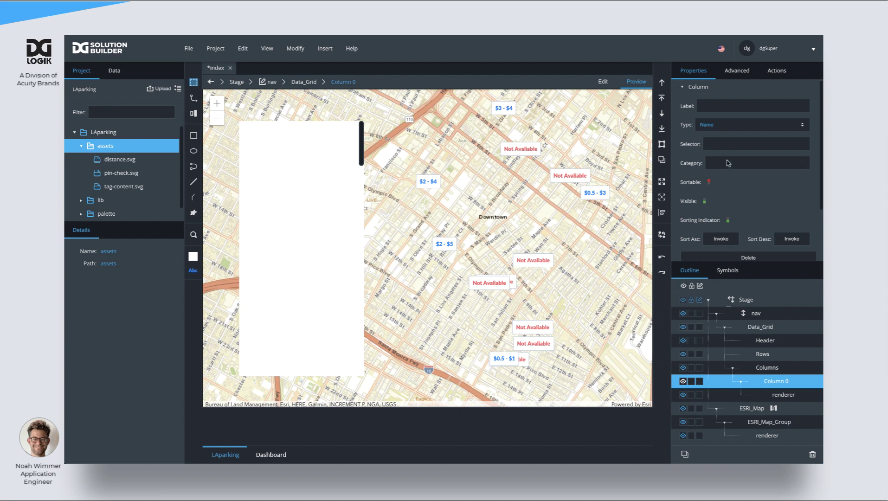
pyautogui.click(722, 143)
pyautogui.press('Return')
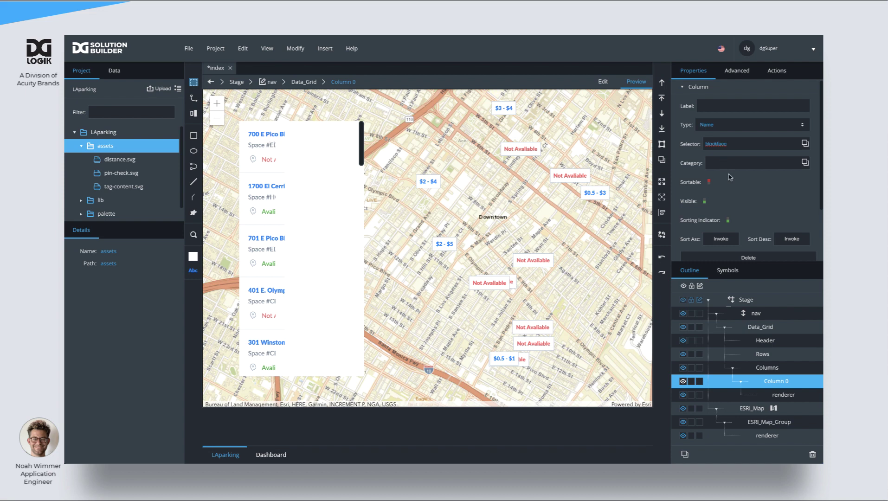
# Set Column 0's width to 250, scroll through the parking list to check it, and save the page.
pyautogui.scroll(-3, 730, 177)
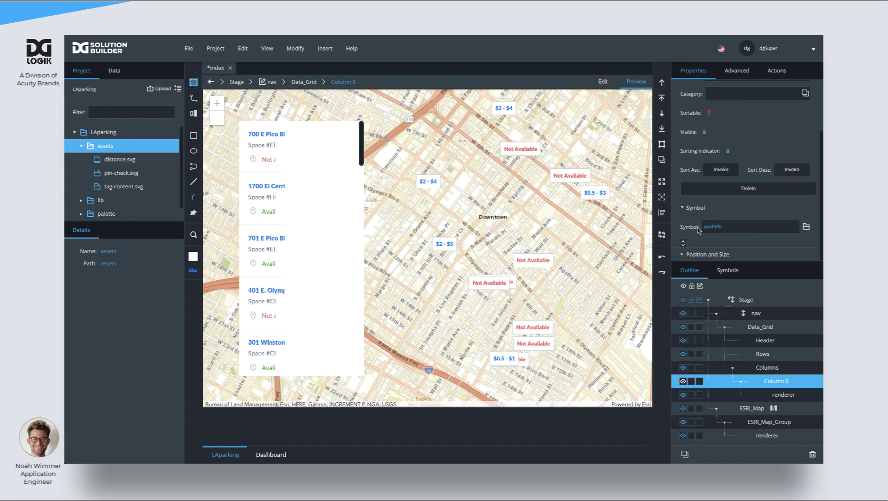
pyautogui.click(683, 254)
pyautogui.scroll(-2, 718, 202)
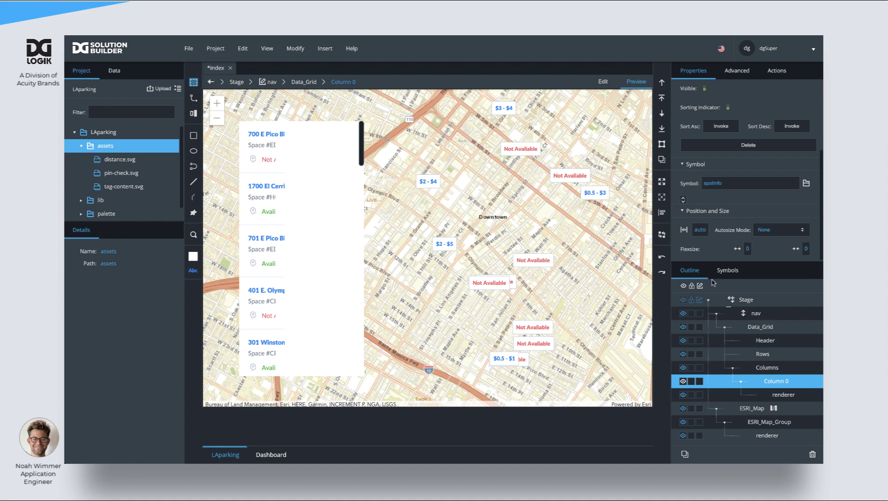
pyautogui.click(698, 229)
pyautogui.write('250')
pyautogui.press('Return')
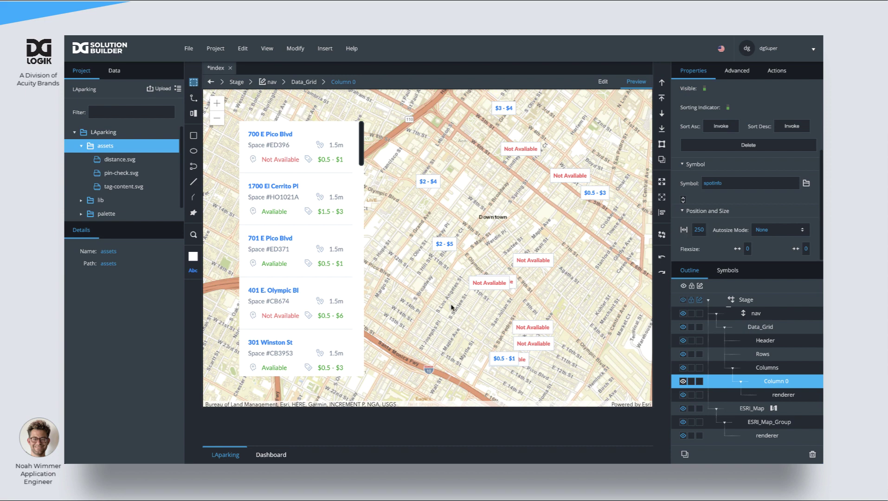
pyautogui.scroll(-5, 318, 179)
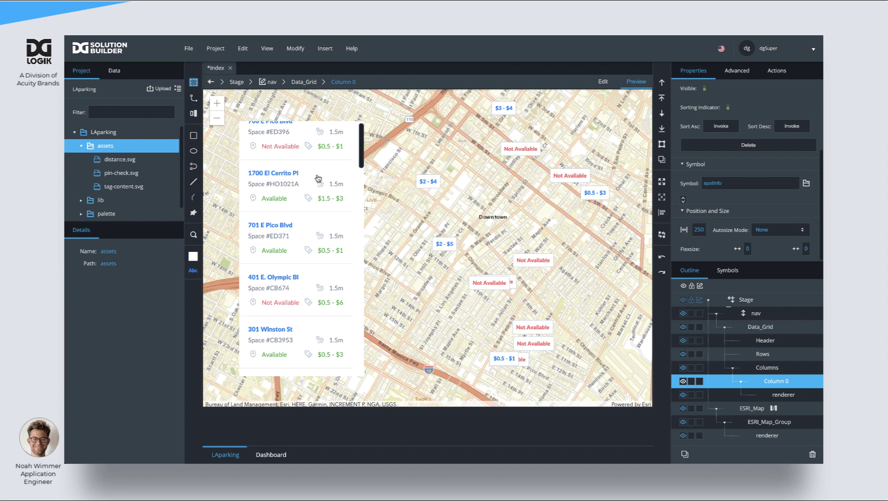
pyautogui.scroll(-10, 317, 179)
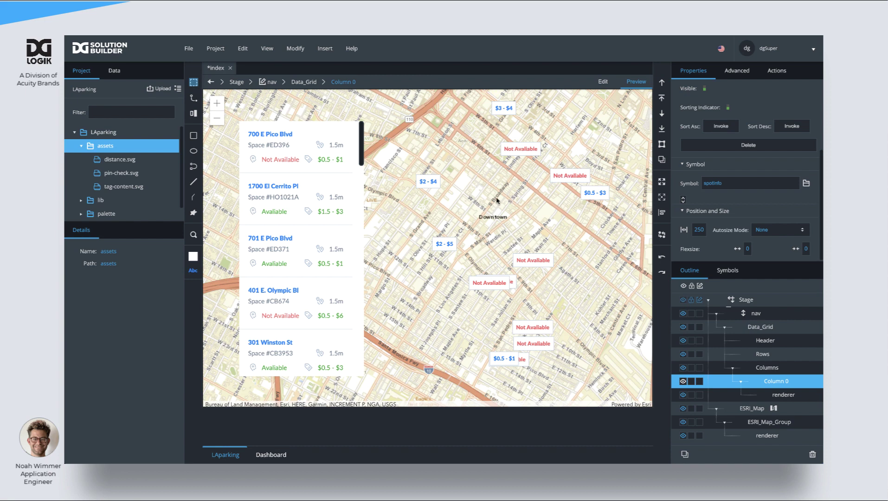
pyautogui.hotkey('ctrl', 's')
# Add a tabledata page parameter named selectedItem and save the page.
pyautogui.click(296, 52)
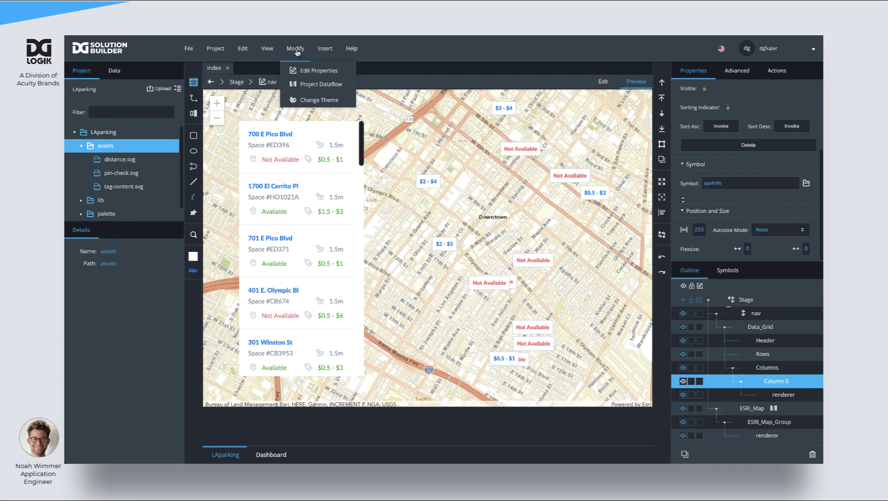
pyautogui.click(320, 72)
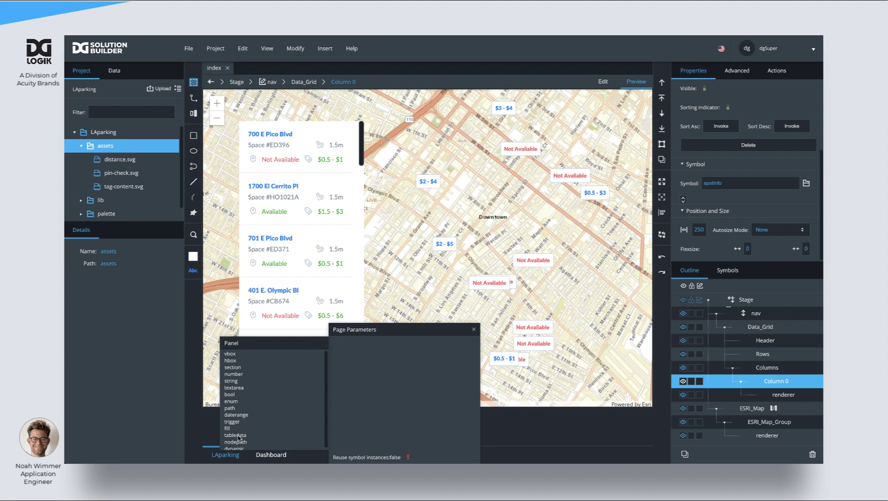
pyautogui.moveTo(238, 437); pyautogui.dragTo(365, 360)
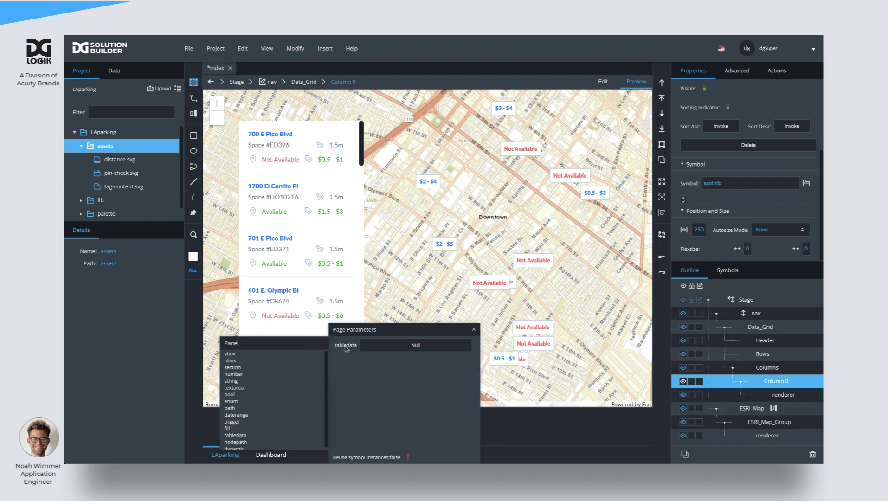
pyautogui.doubleClick(349, 348)
pyautogui.write('selected')
pyautogui.press('BackSpace')
pyautogui.write('Item')
pyautogui.moveTo(355, 325); pyautogui.dragTo(457, 229)
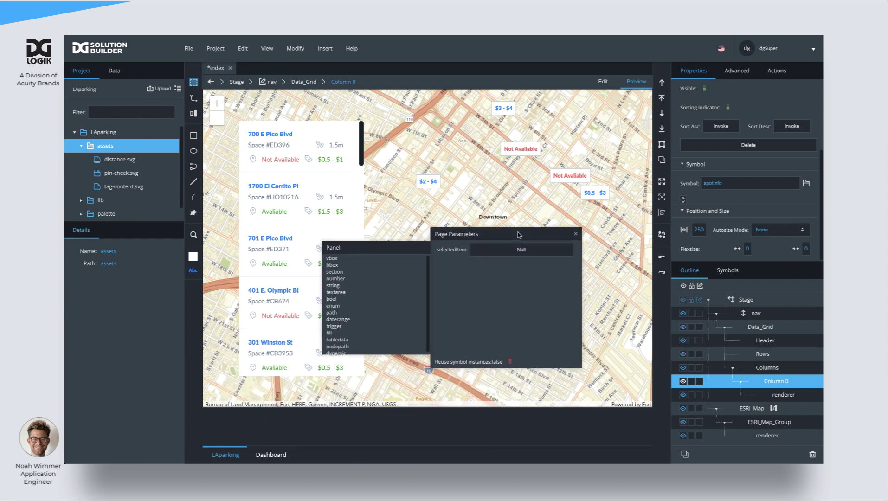
pyautogui.click(576, 235)
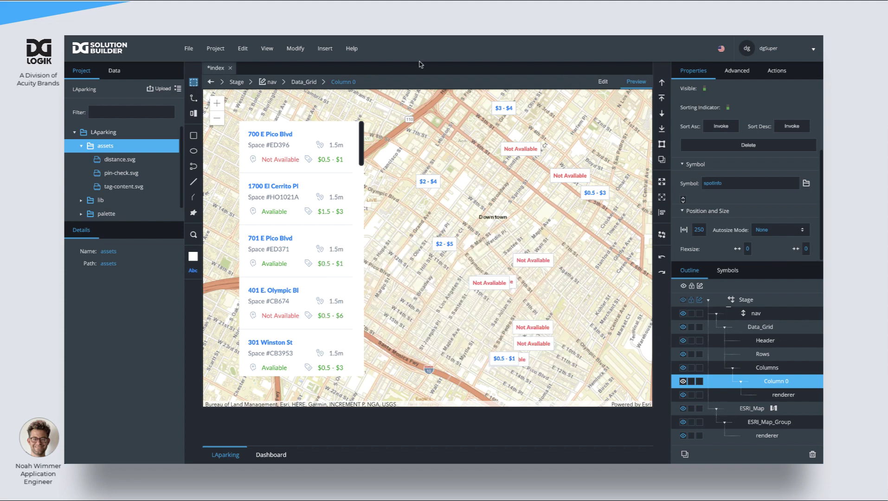
pyautogui.hotkey('ctrl', 's')
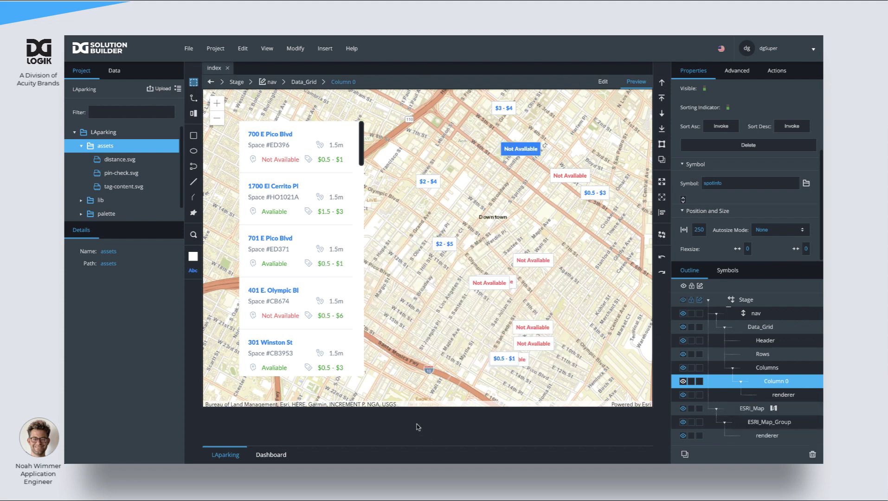
# Test selection highlighting by choosing various parking symbols on the map and entries in the nav grid.
pyautogui.click(571, 176)
pyautogui.click(595, 194)
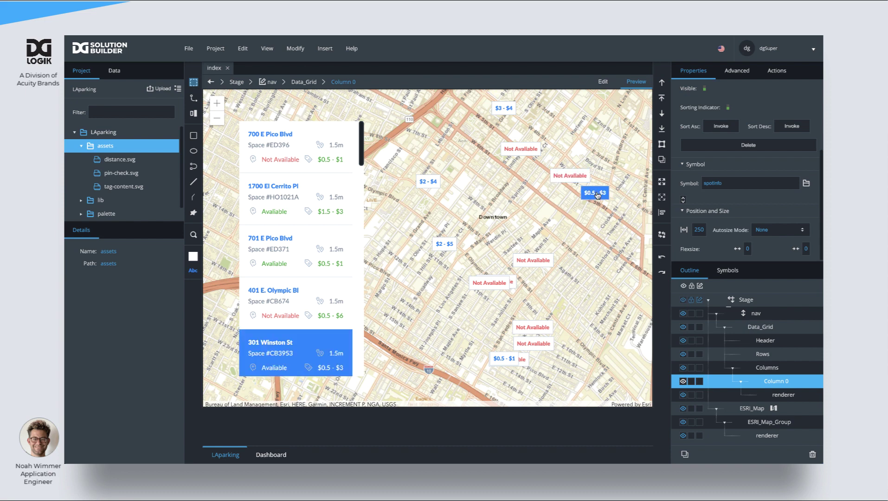
pyautogui.click(503, 110)
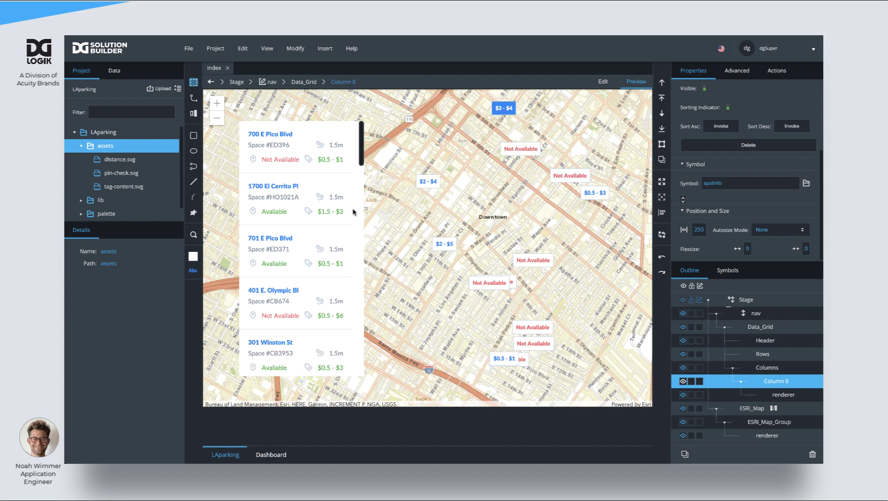
pyautogui.click(529, 150)
pyautogui.scroll(-5, 316, 219)
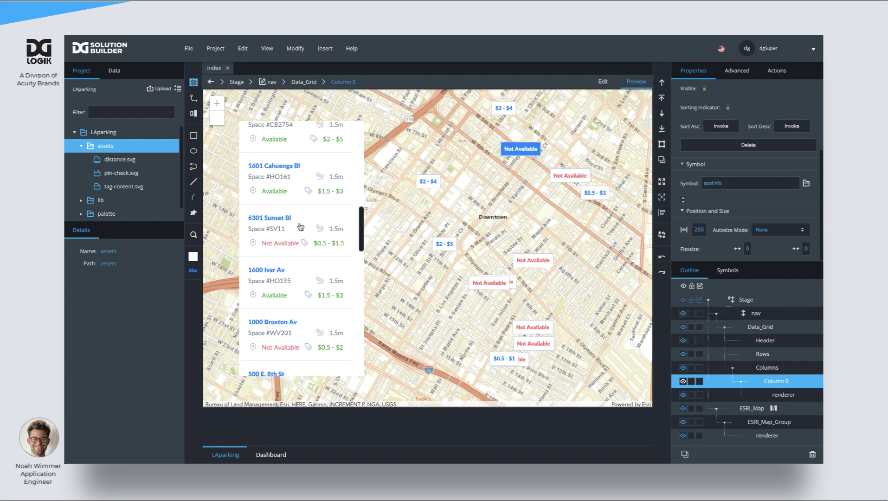
pyautogui.click(298, 228)
pyautogui.click(300, 183)
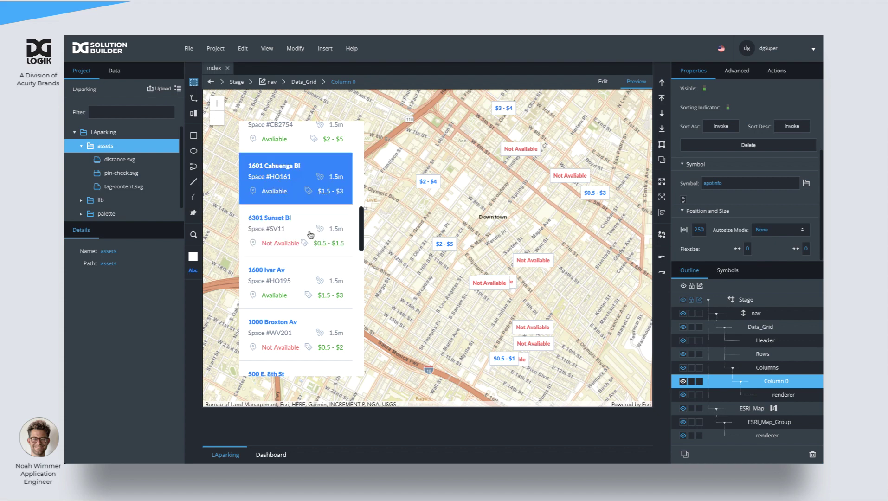
pyautogui.click(294, 282)
pyautogui.scroll(-4, 300, 278)
pyautogui.click(297, 243)
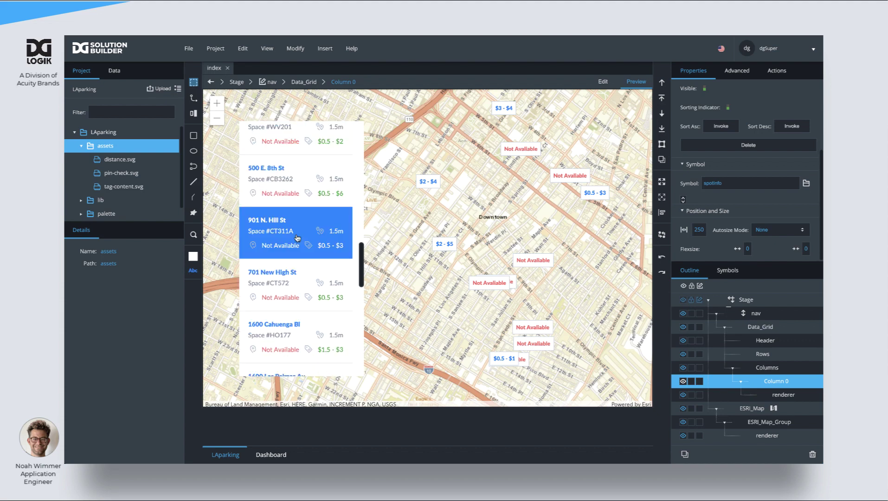
pyautogui.click(533, 261)
pyautogui.click(489, 284)
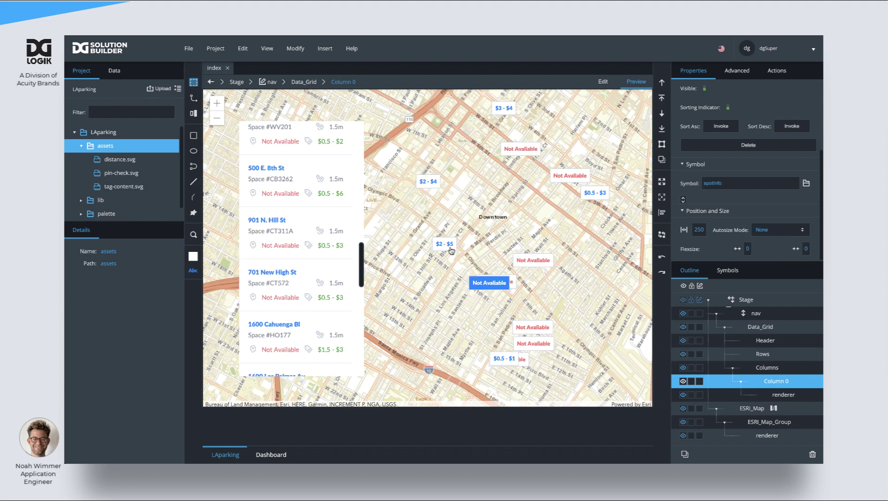
pyautogui.click(446, 246)
pyautogui.click(430, 184)
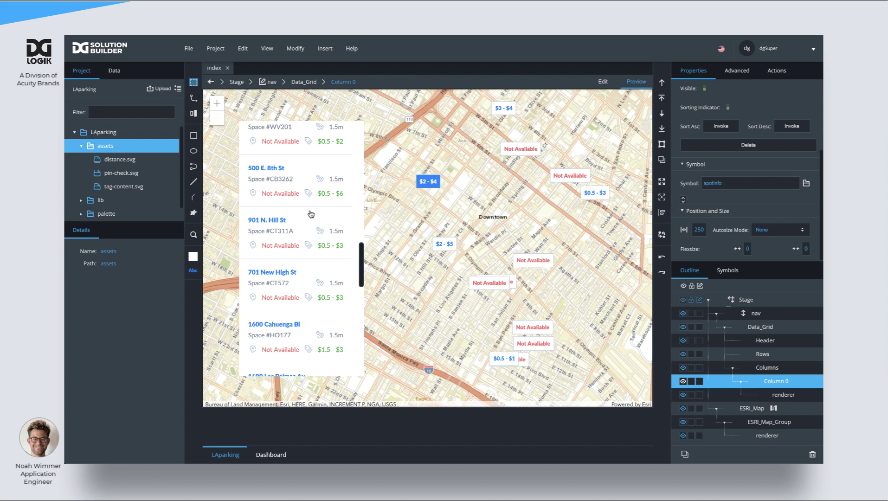
# Find Data_Grid's advanced scroll properties and set scrollFeedback to true.
pyautogui.click(757, 327)
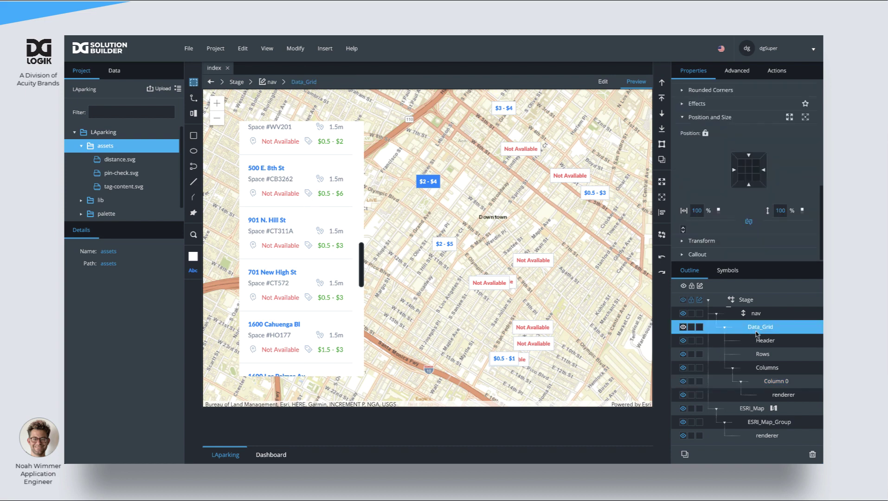
pyautogui.click(737, 72)
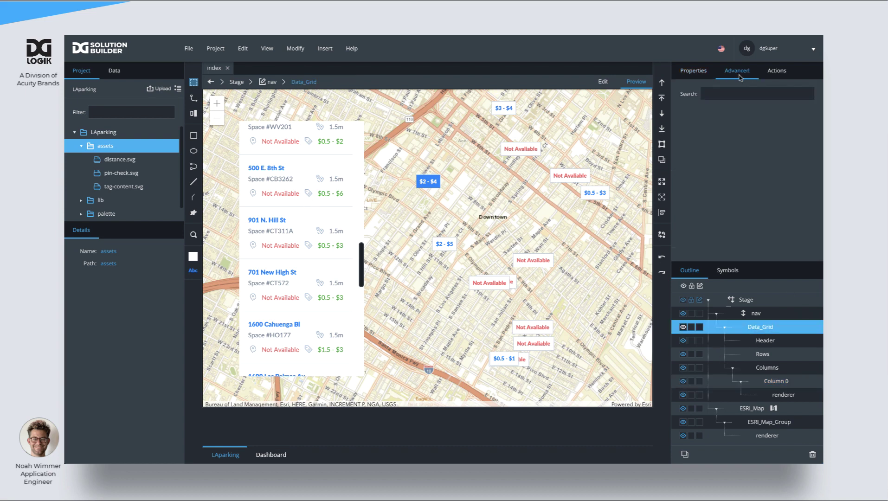
pyautogui.click(731, 94)
pyautogui.write('scroll')
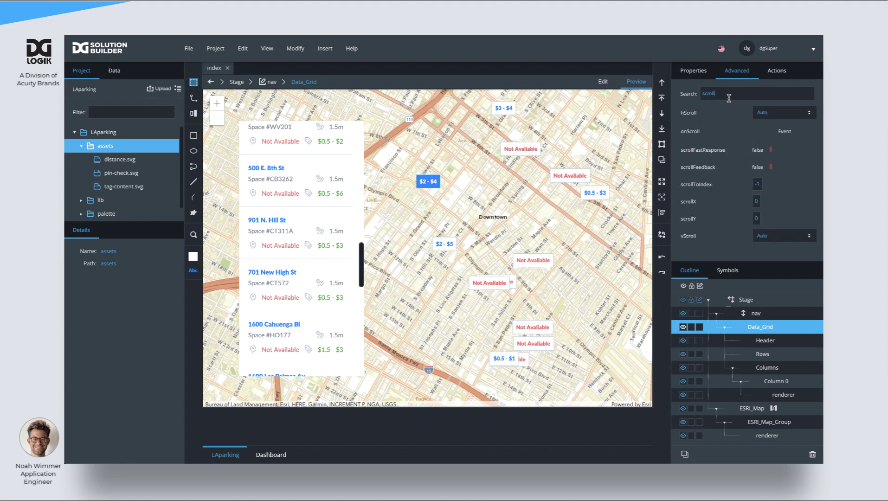
pyautogui.click(771, 167)
# Open the page parameters and selectedItem's table, and arrange both windows compactly so they stay accessible.
pyautogui.click(294, 50)
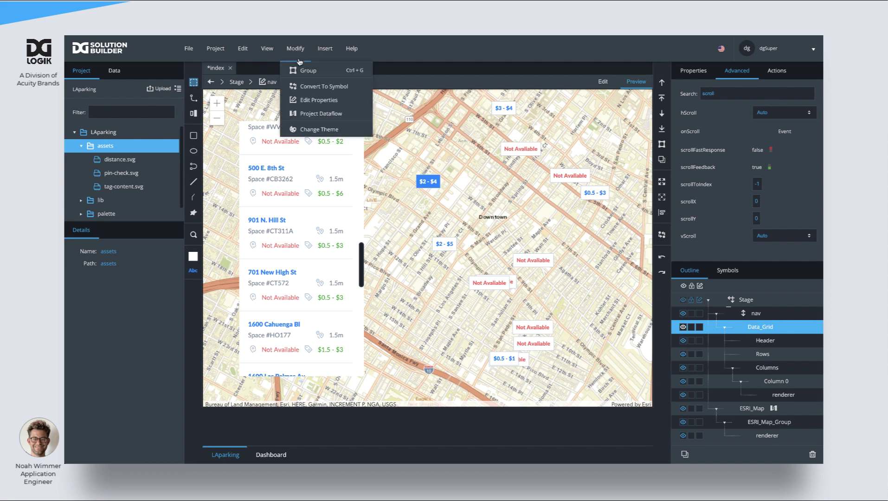
pyautogui.click(319, 102)
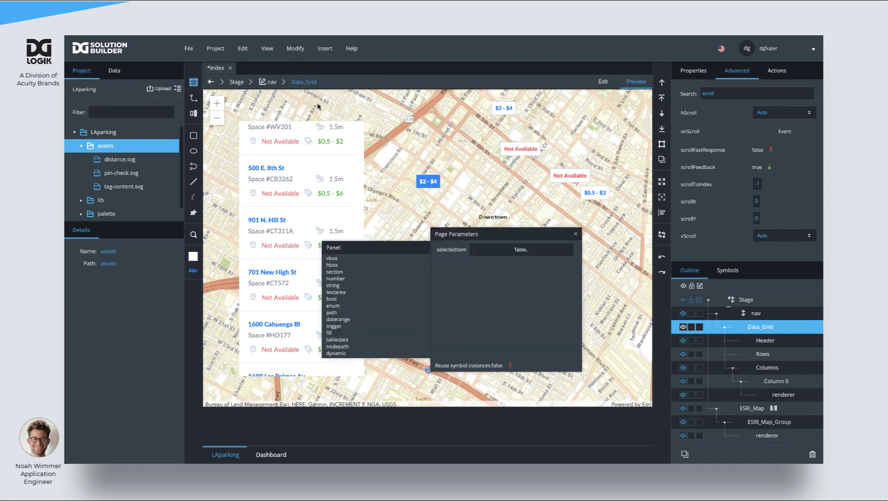
pyautogui.moveTo(582, 371); pyautogui.dragTo(587, 261)
pyautogui.moveTo(529, 237); pyautogui.dragTo(578, 112)
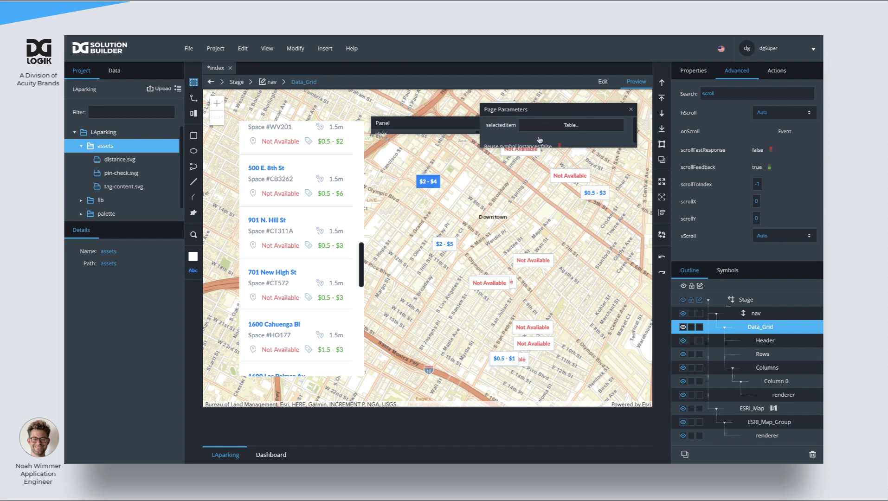
pyautogui.click(567, 126)
pyautogui.moveTo(623, 158); pyautogui.dragTo(632, 140)
pyautogui.moveTo(520, 105); pyautogui.dragTo(542, 168)
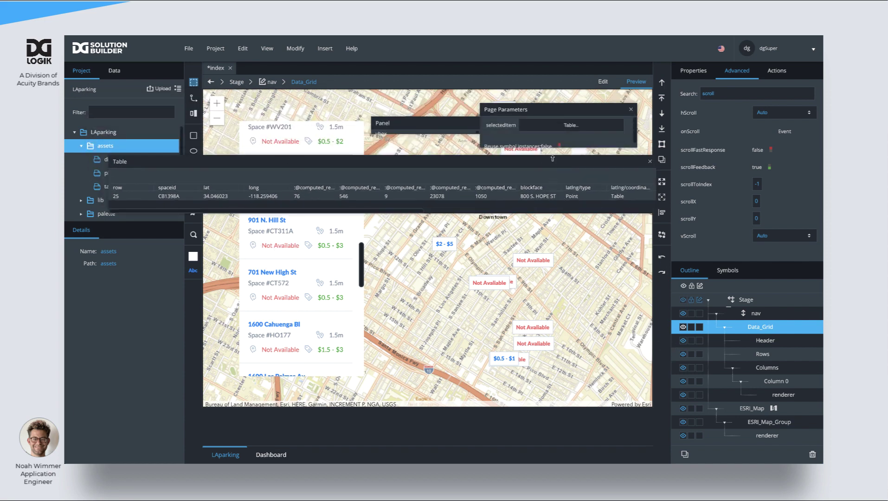
# Open the dataflow of Data_Grid and add a Multiply block to it.
pyautogui.rightClick(769, 328)
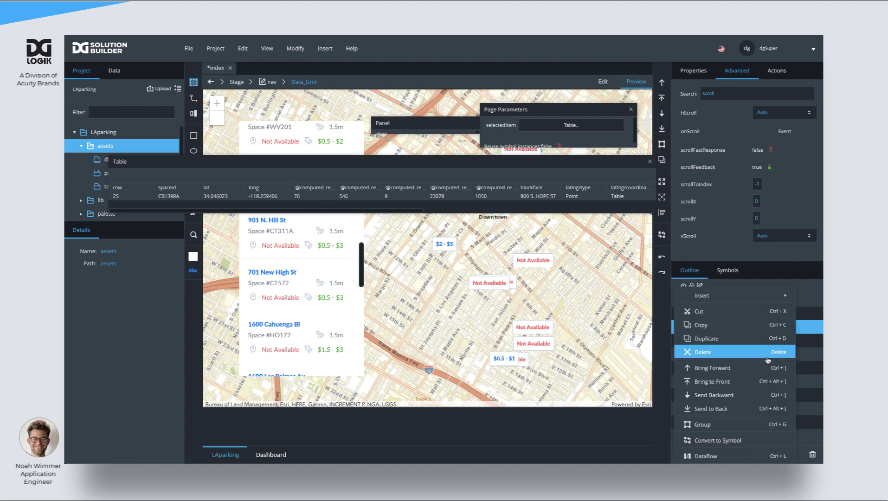
pyautogui.click(727, 457)
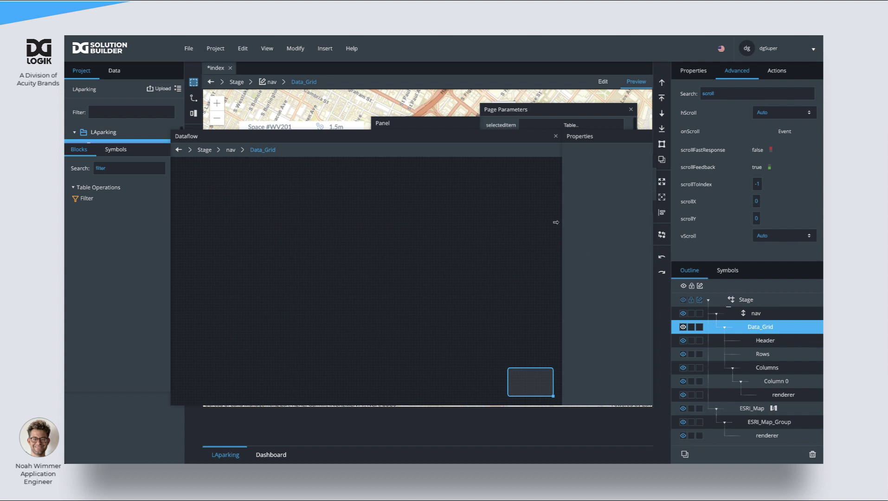
pyautogui.moveTo(562, 223); pyautogui.dragTo(483, 223)
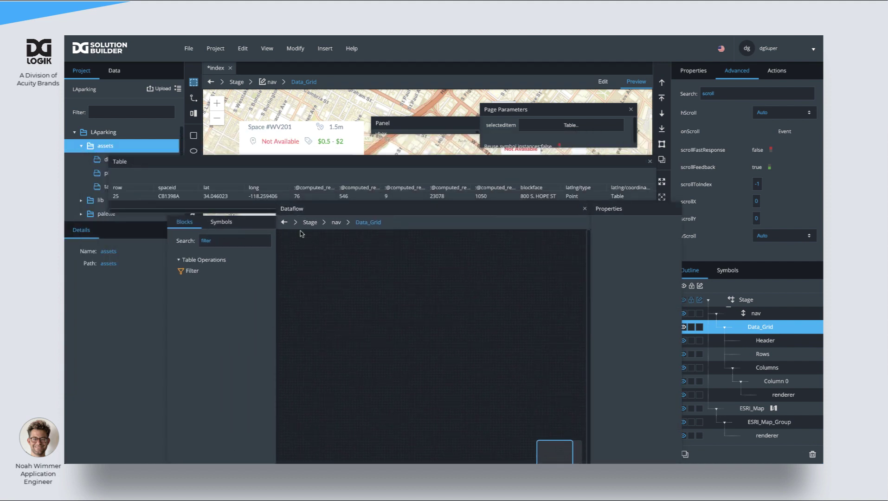
pyautogui.moveTo(234, 242); pyautogui.dragTo(179, 233)
pyautogui.write('mul')
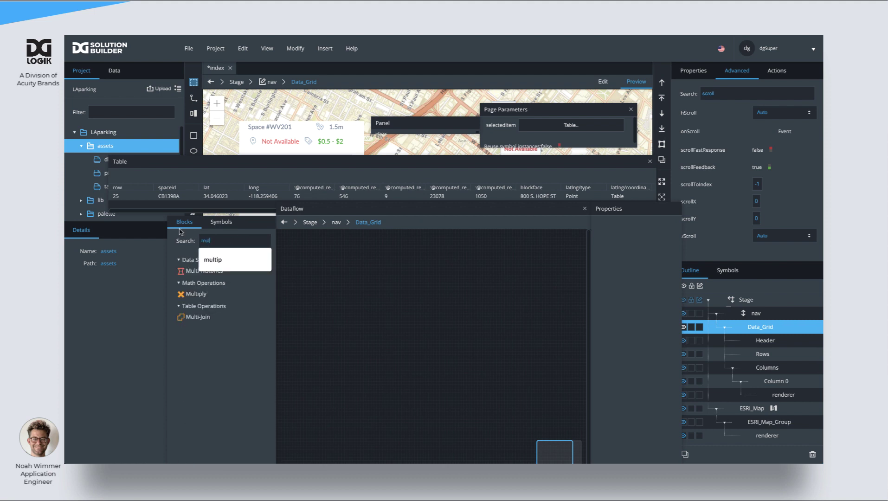
pyautogui.moveTo(191, 294); pyautogui.dragTo(342, 273)
# Bind the selectedItem table's row value to the multiply block's input 0 and set input 1 to 115.
pyautogui.click(646, 249)
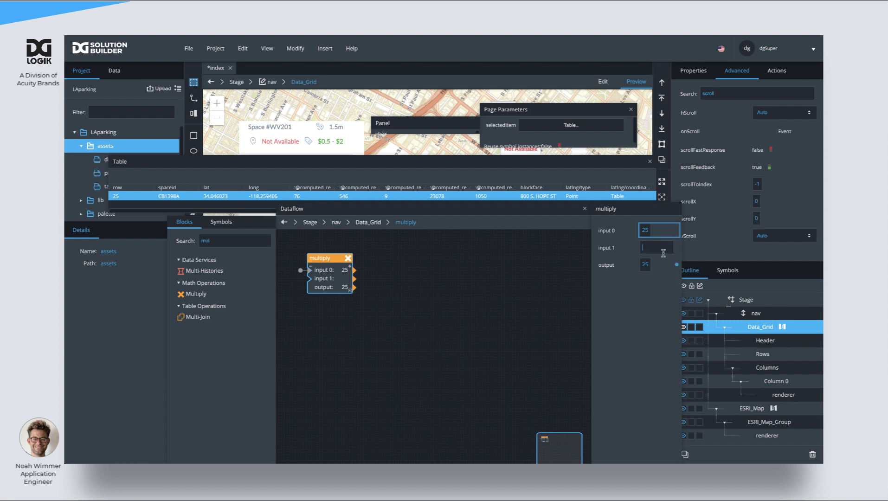
pyautogui.write('115')
pyautogui.press('Return')
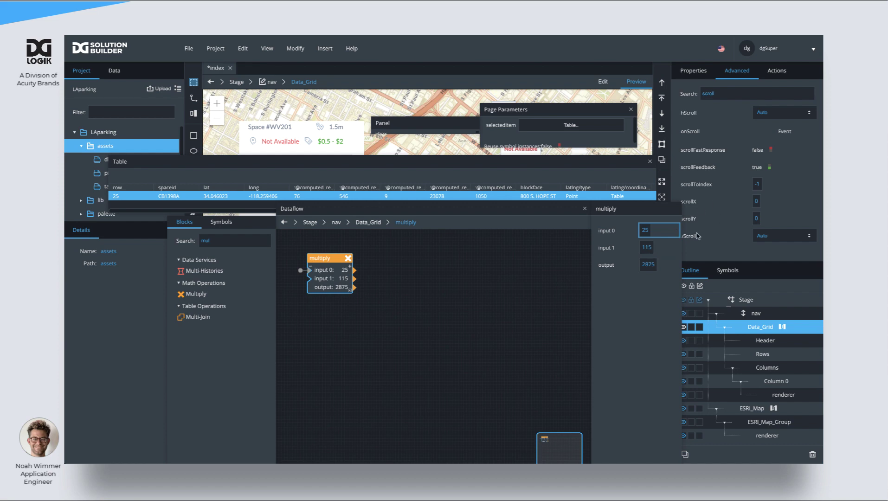
# Bind the multiply block's output to Data_Grid's scrollY property, and close the dataflow, table and page parameter windows.
pyautogui.moveTo(677, 266); pyautogui.dragTo(756, 218)
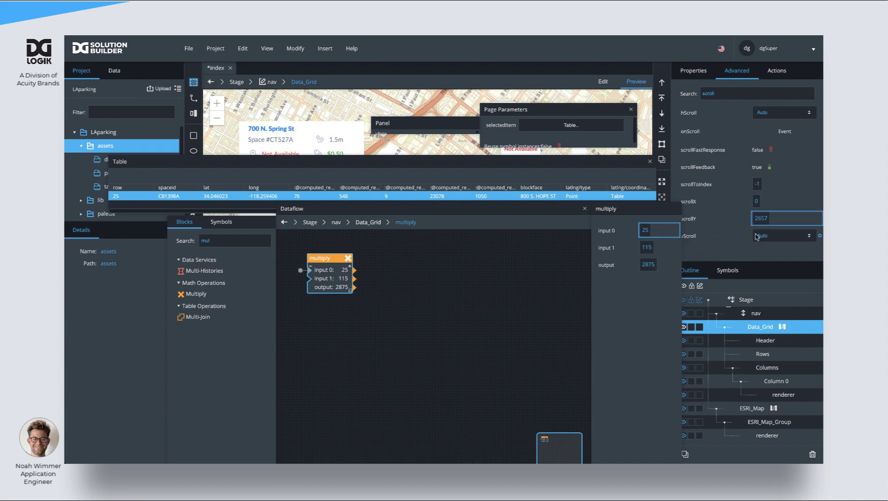
pyautogui.click(585, 209)
pyautogui.click(650, 161)
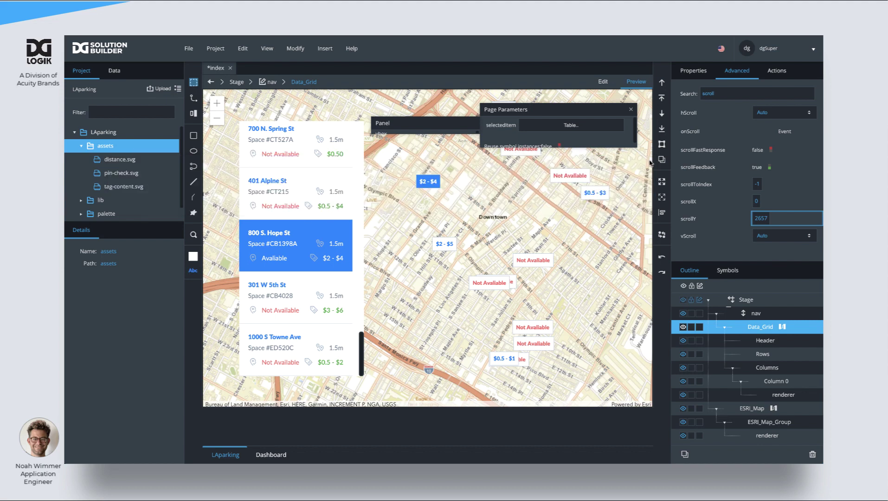
pyautogui.click(631, 110)
# Test the grid's automatic scrolling by selecting several available and unavailable parking symbols on the map.
pyautogui.click(443, 250)
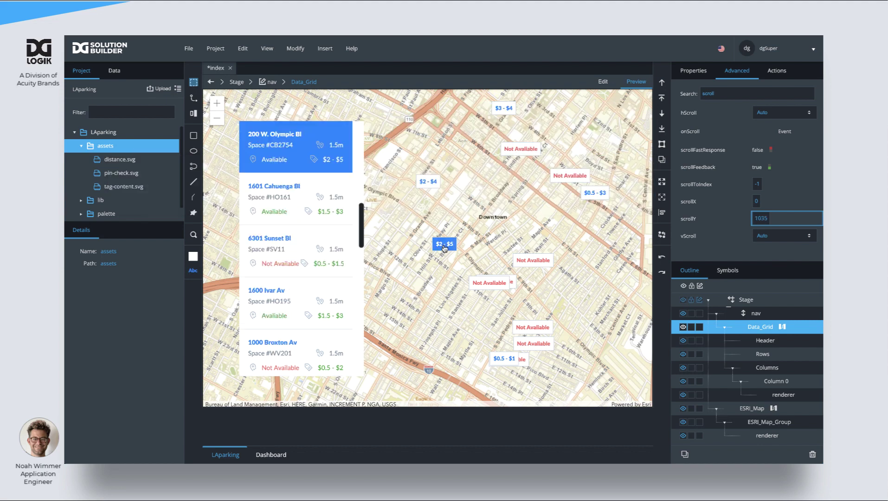
pyautogui.click(523, 152)
pyautogui.click(576, 176)
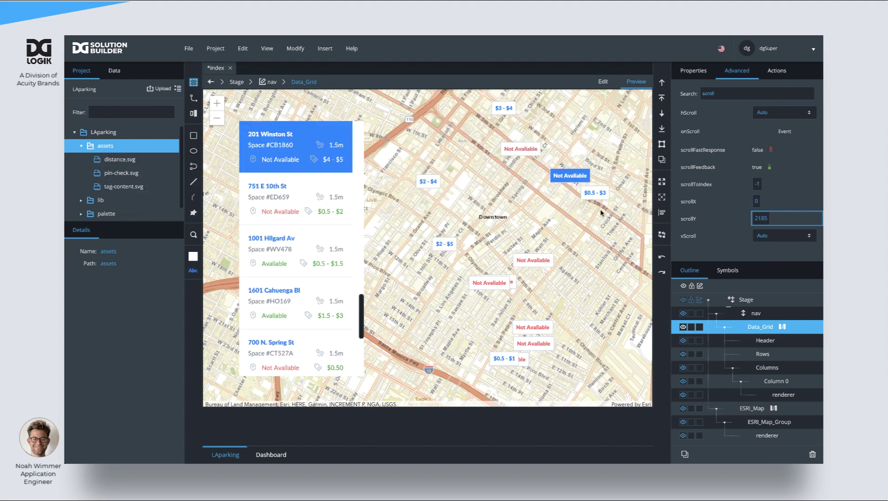
pyautogui.click(604, 199)
pyautogui.click(541, 263)
pyautogui.click(444, 246)
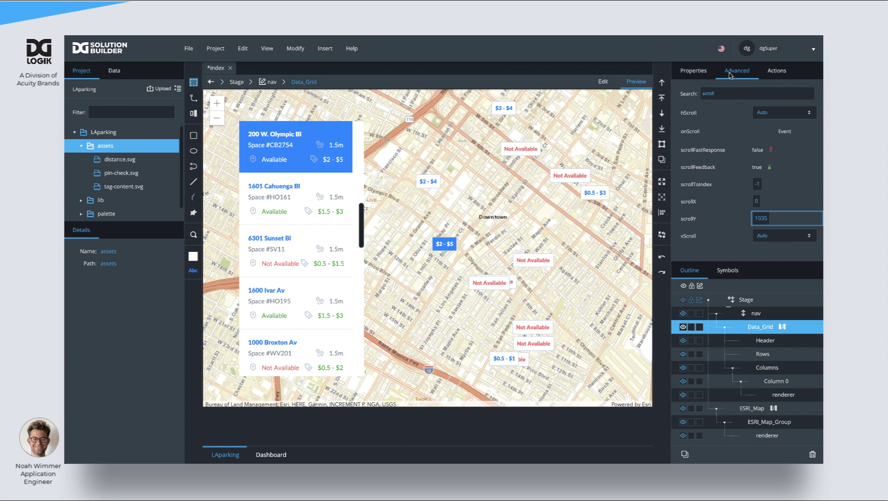
# Set the fill of Data_Grid's scrollbar thumb to #999999 at 100% opacity.
pyautogui.click(694, 71)
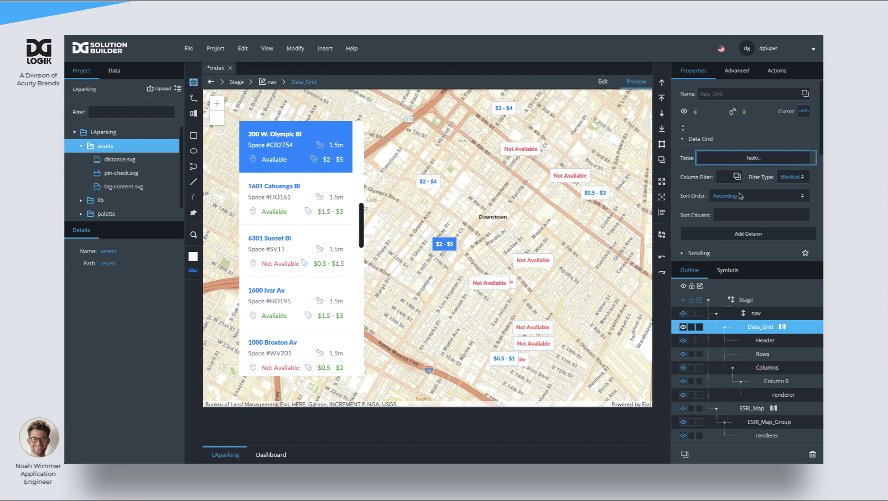
pyautogui.scroll(-5, 696, 152)
pyautogui.scroll(3, 697, 152)
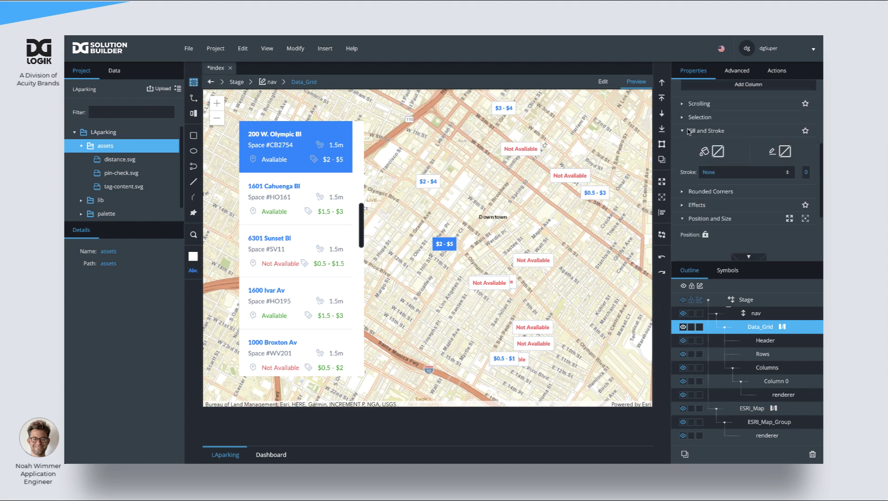
pyautogui.click(684, 106)
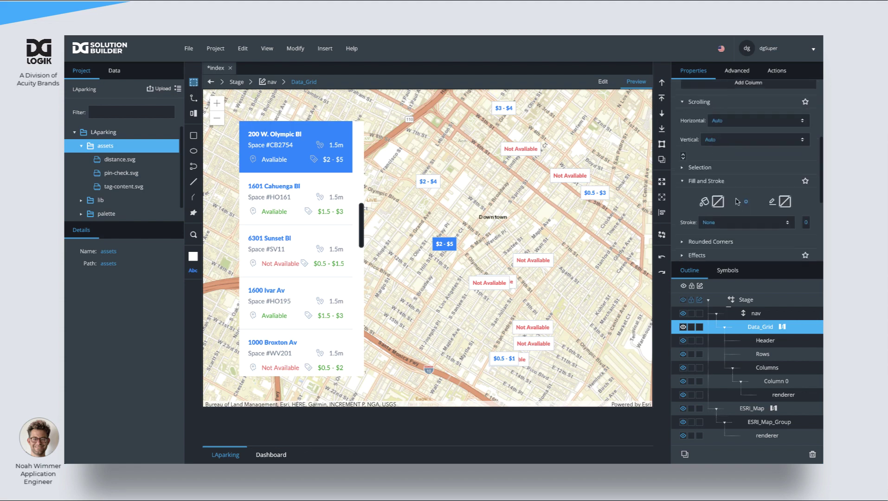
pyautogui.scroll(-1, 737, 199)
pyautogui.scroll(1, 734, 199)
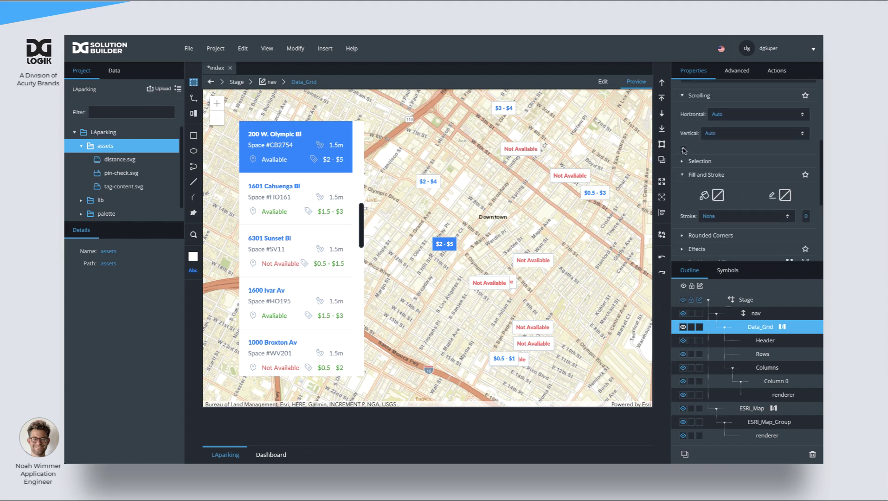
pyautogui.click(684, 150)
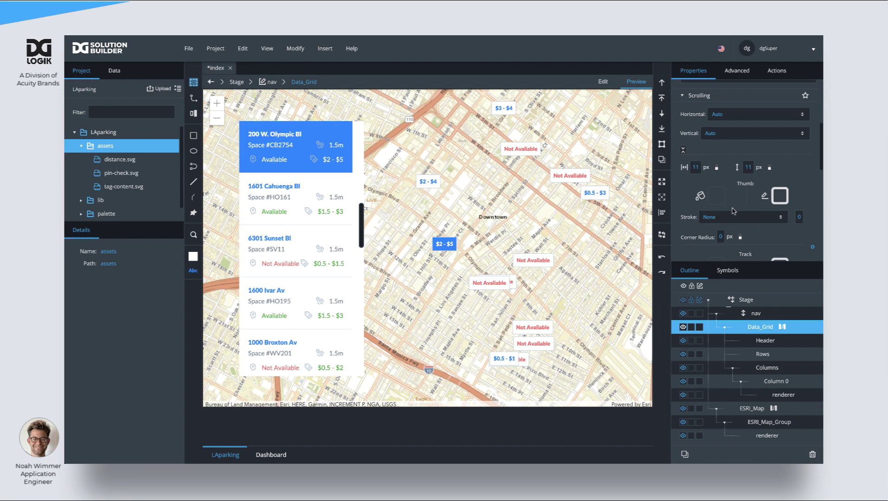
pyautogui.click(719, 204)
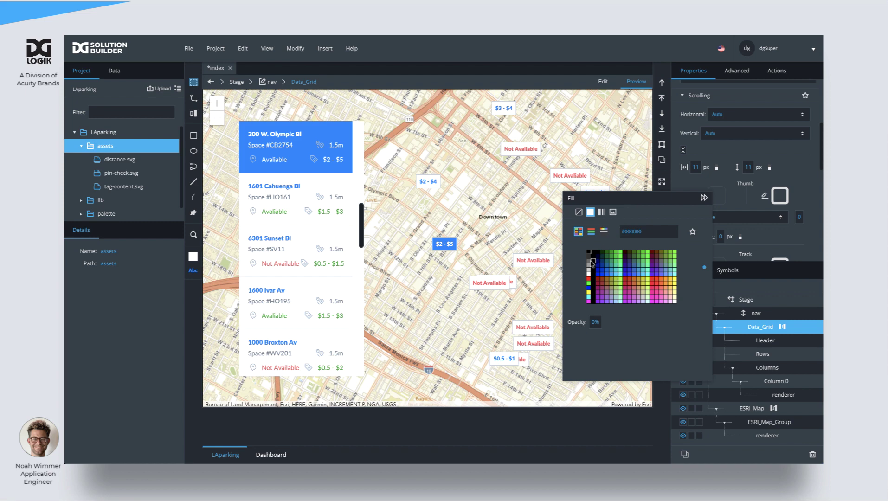
pyautogui.click(589, 263)
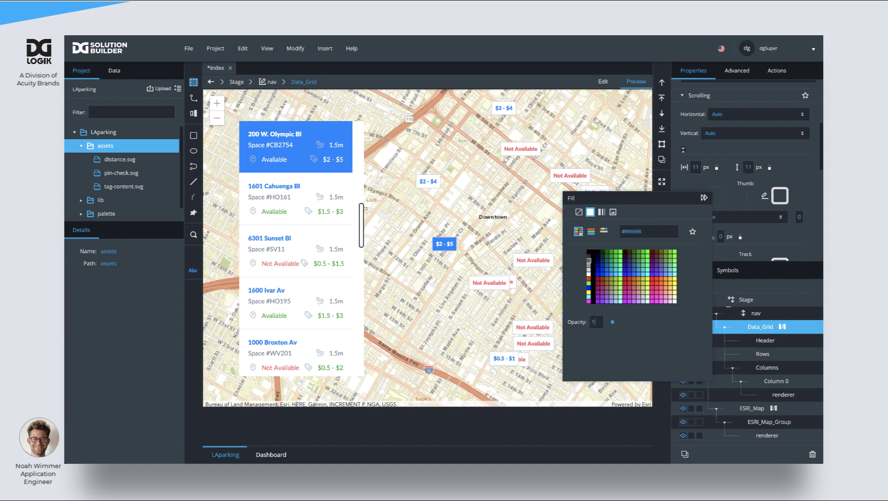
pyautogui.press('Return')
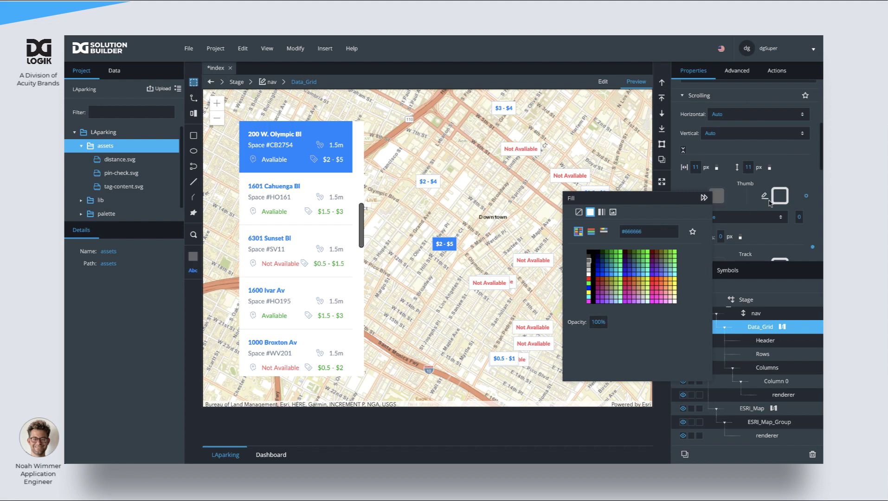
pyautogui.click(807, 196)
pyautogui.click(719, 197)
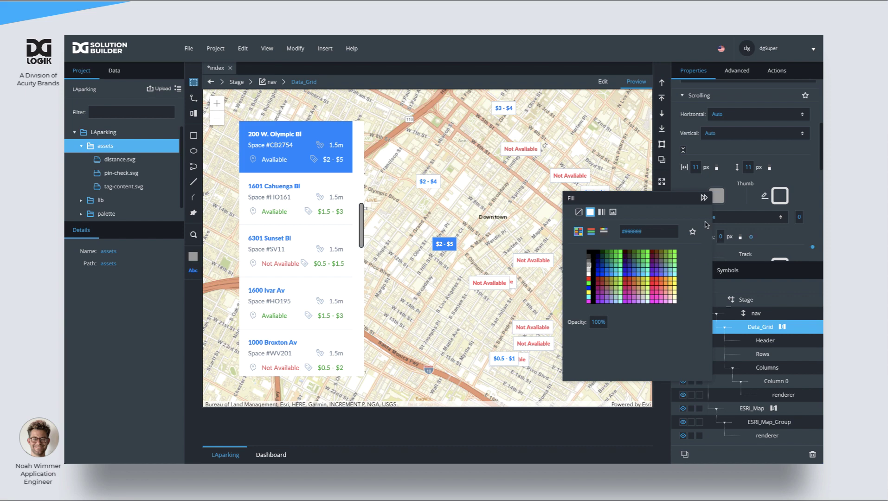
# Set the scrollbar thumb's border colour to #999999 and save the page.
pyautogui.click(777, 199)
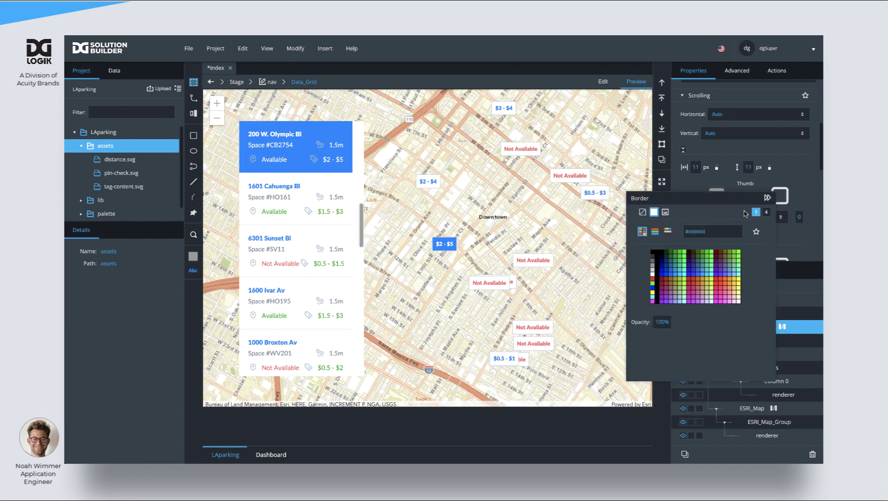
pyautogui.click(652, 267)
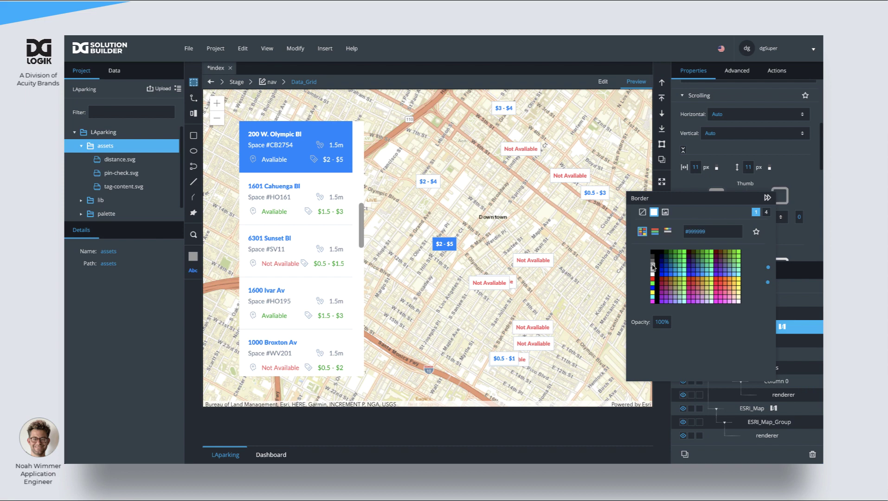
pyautogui.click(767, 198)
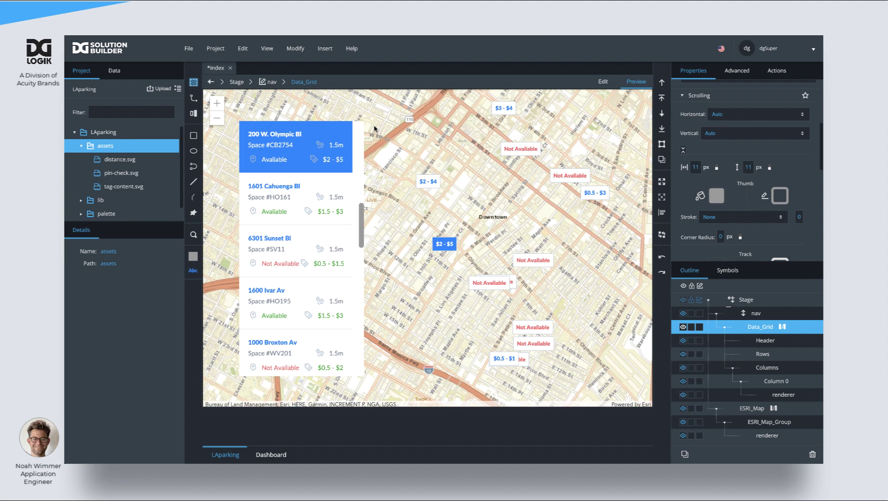
pyautogui.hotkey('ctrl', 's')
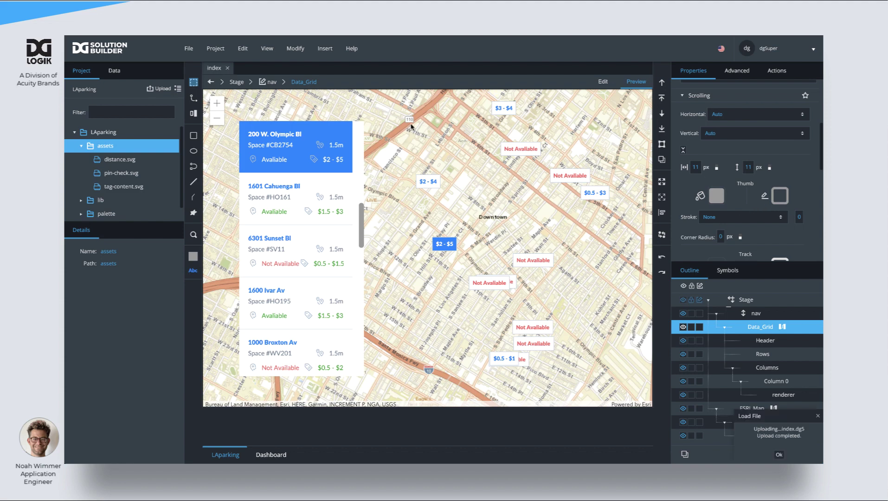
# Select parking symbols across the map again to check list scrolling with the restyled scrollbar.
pyautogui.click(505, 109)
pyautogui.click(521, 148)
pyautogui.click(573, 175)
pyautogui.click(601, 195)
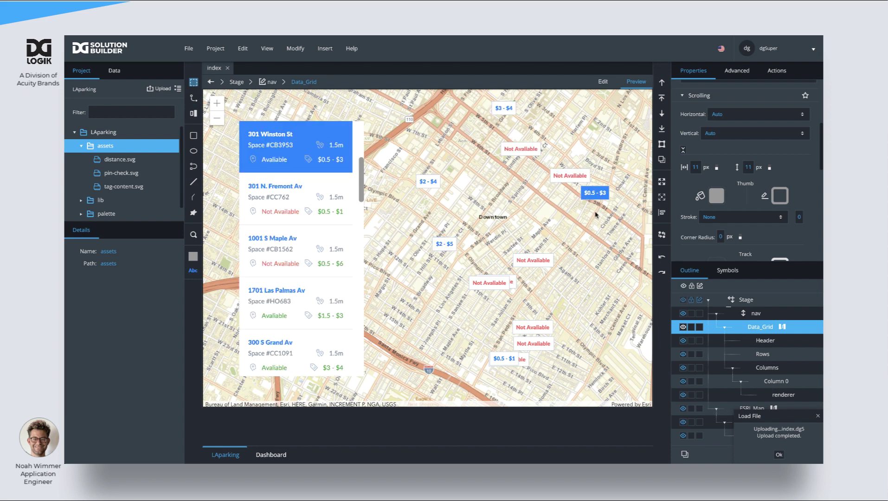
pyautogui.click(532, 264)
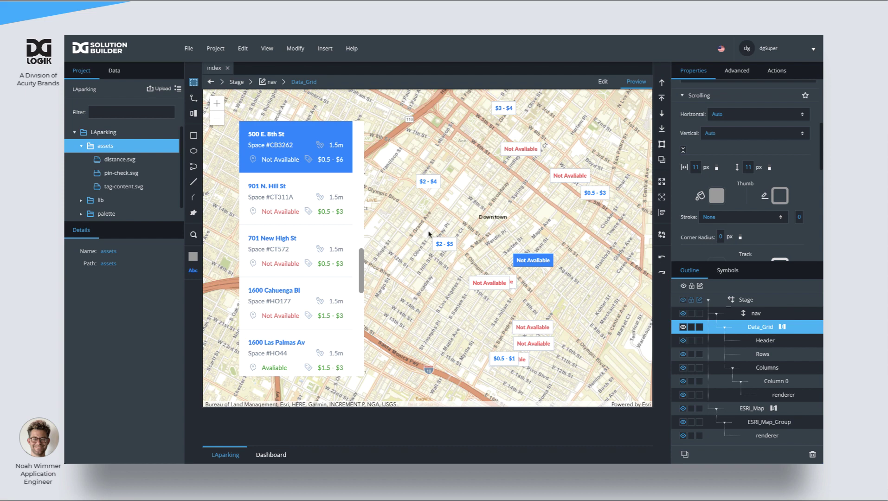